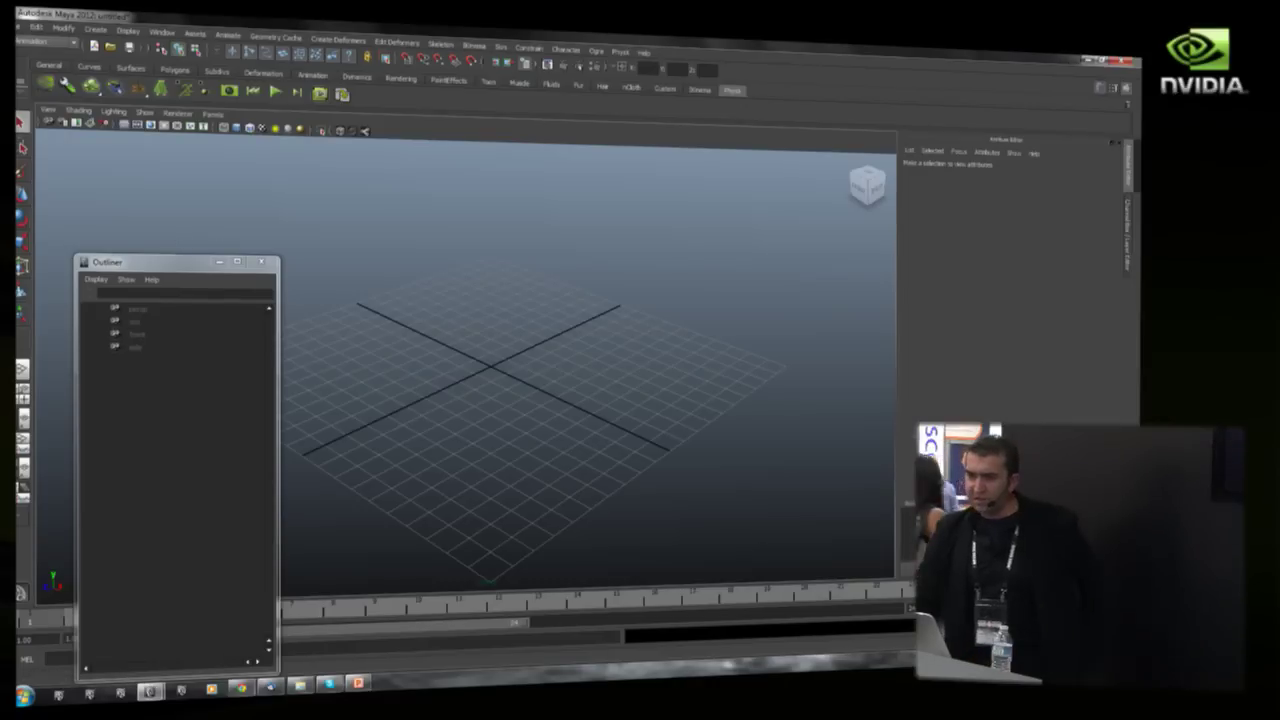
Open the scene DogIkinemaExample_SolverCamera.ma from the Action folder of the gdc2012 bookmark
click(22, 27)
click(42, 59)
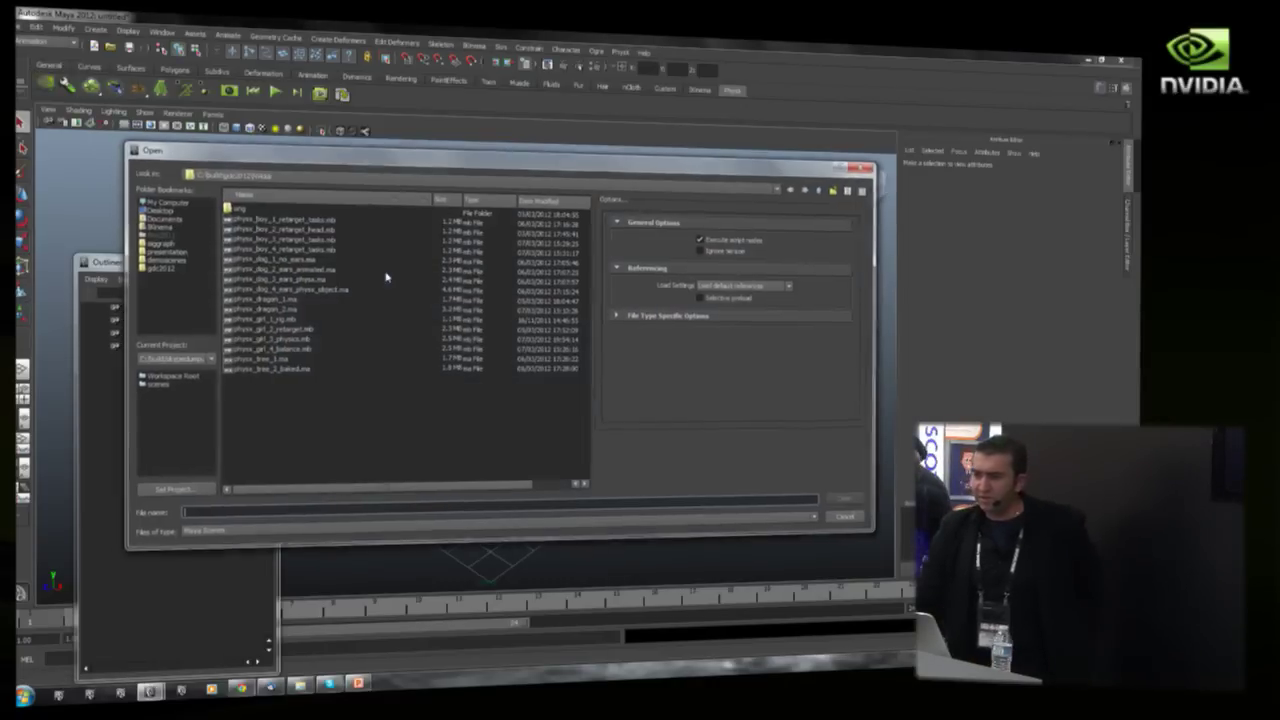
click(165, 269)
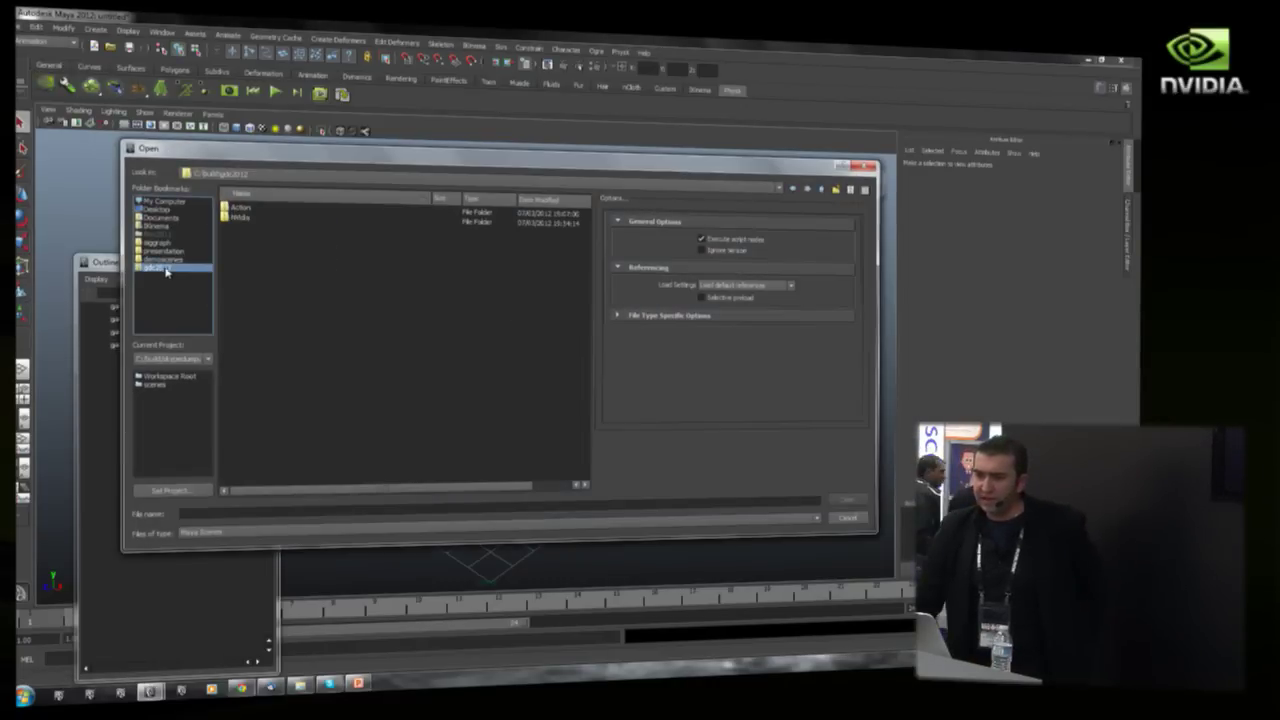
double_click(240, 208)
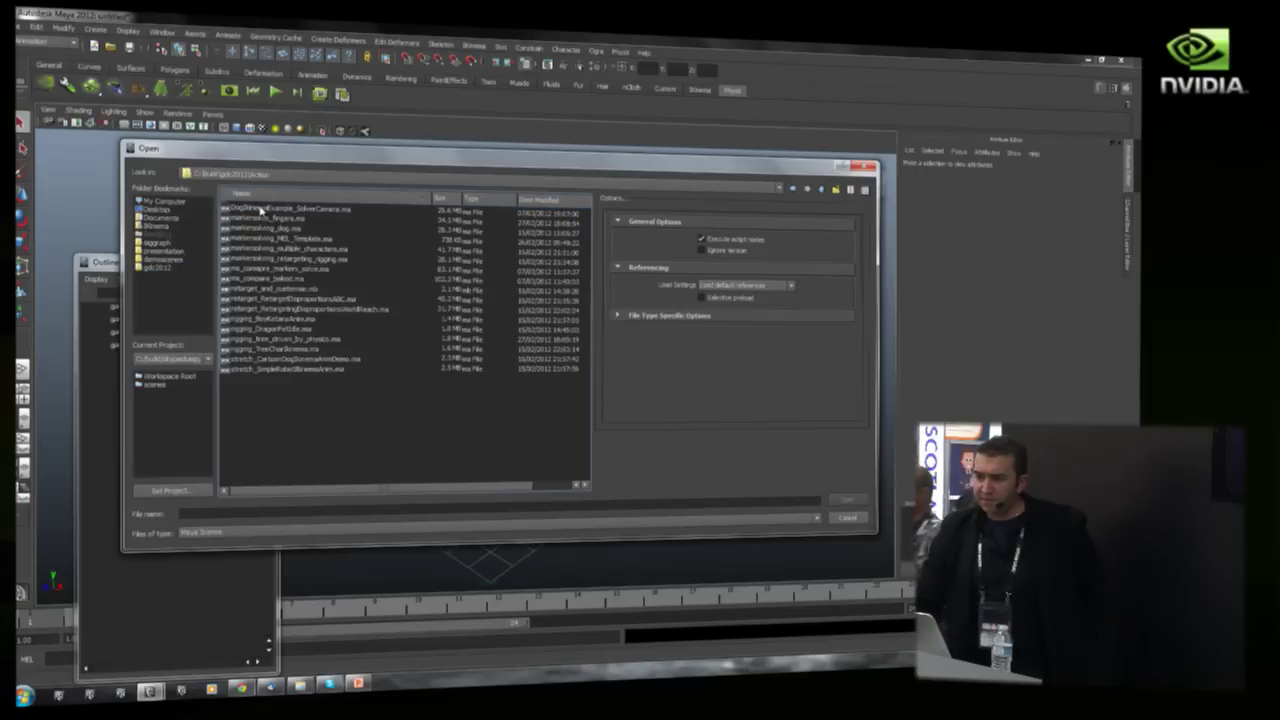
double_click(260, 209)
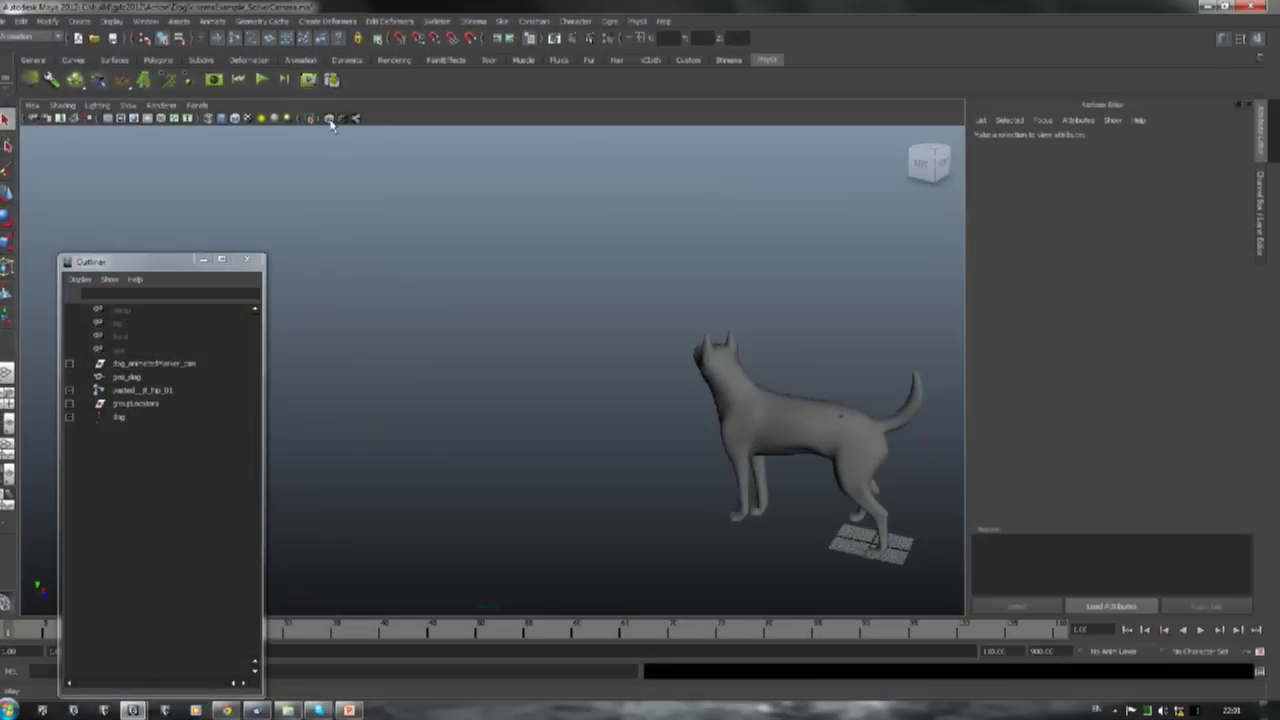
Inspect the dog's skeleton with X-ray shading switched on and off, and play its animation
click(331, 119)
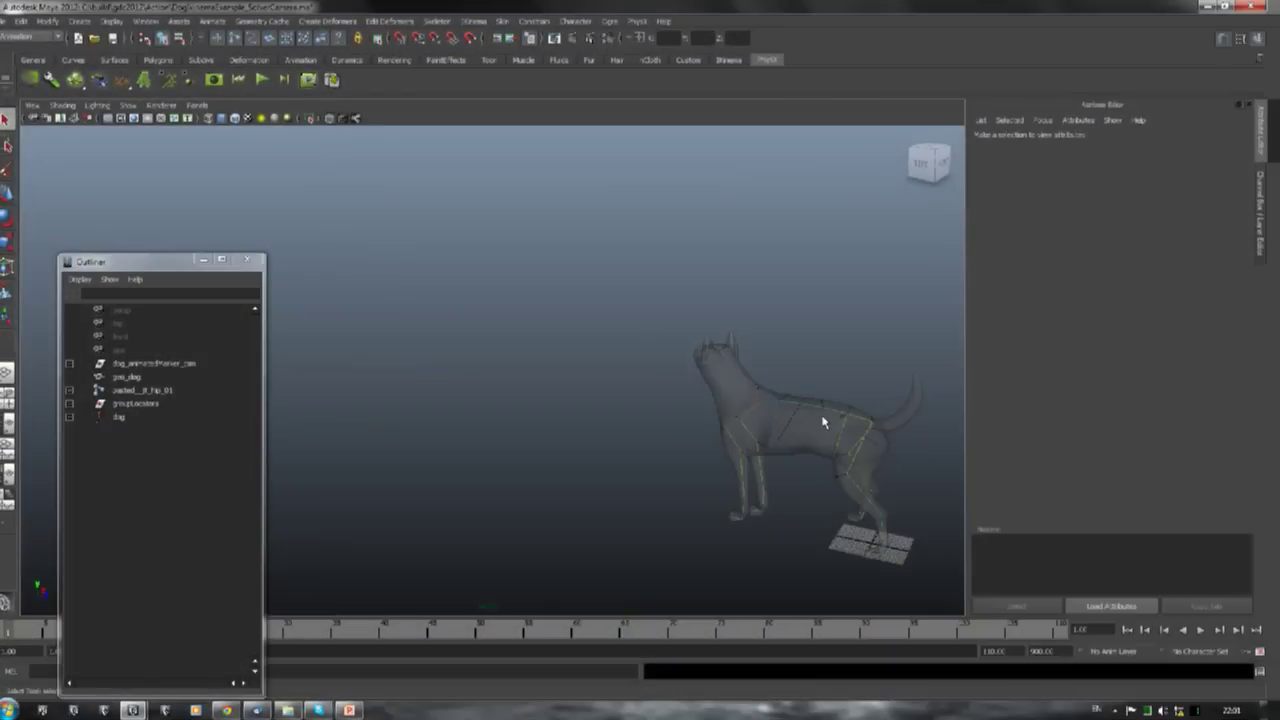
click(331, 119)
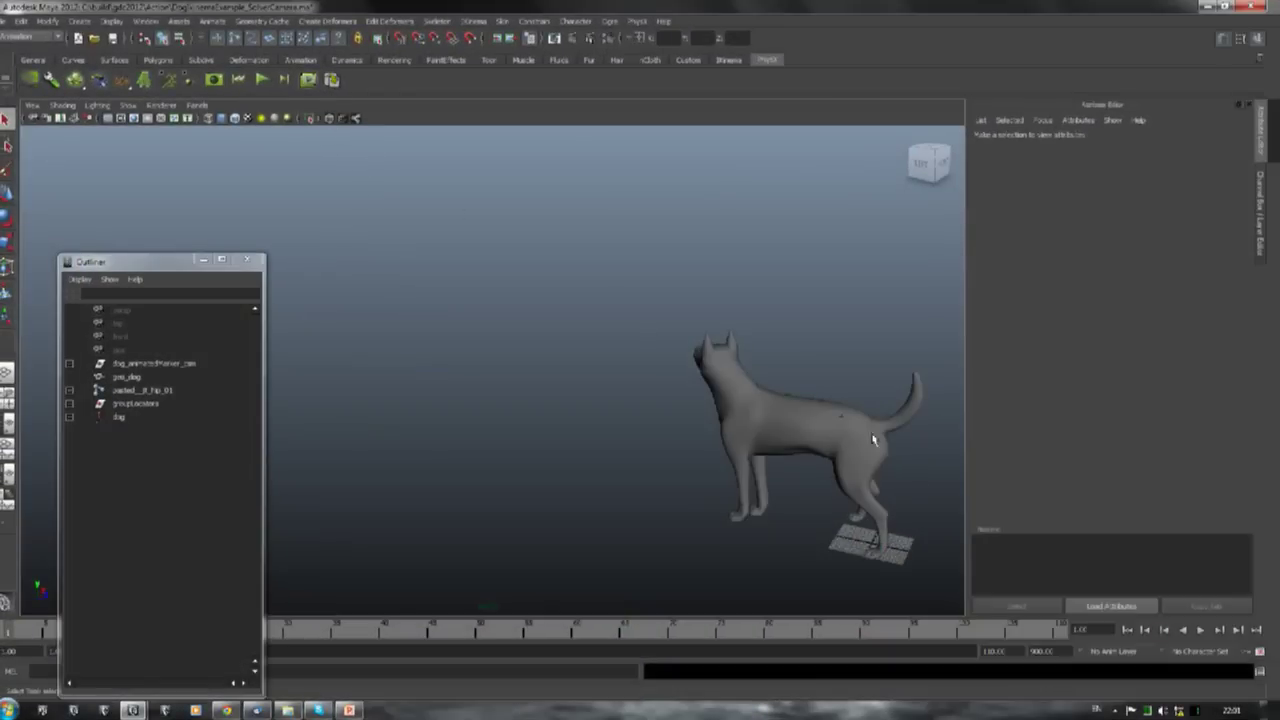
click(1201, 631)
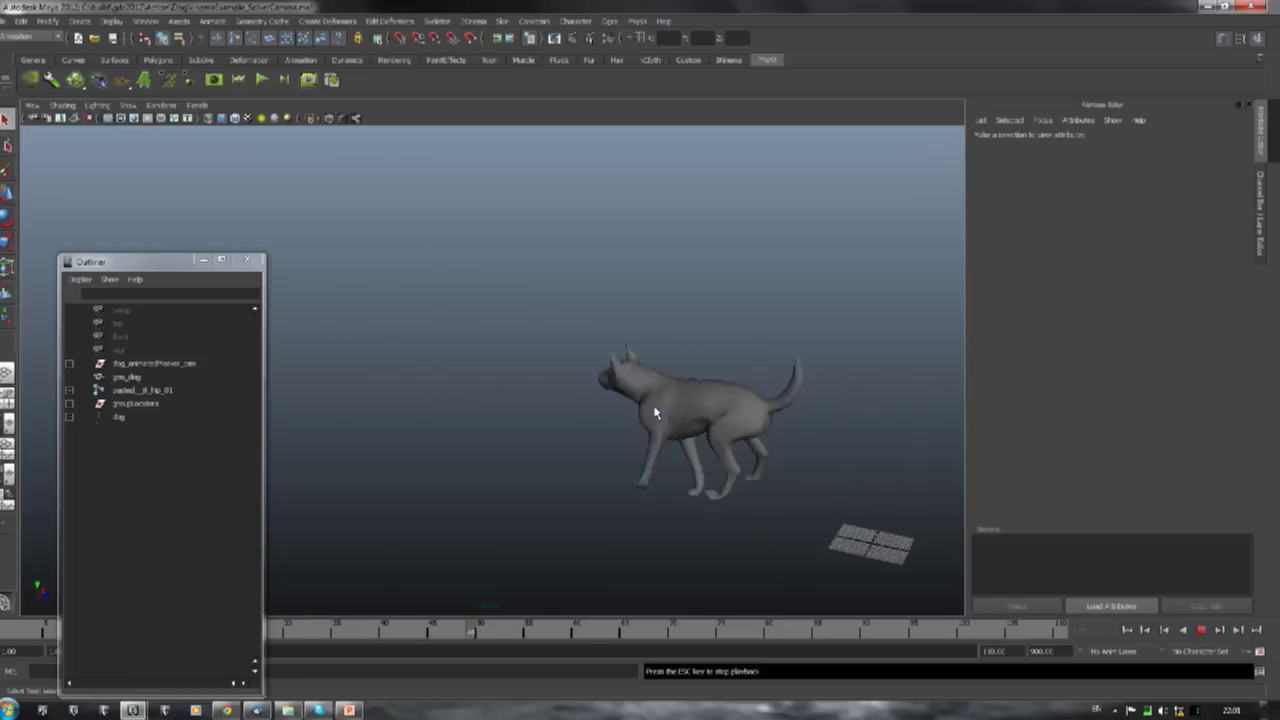
key(Escape)
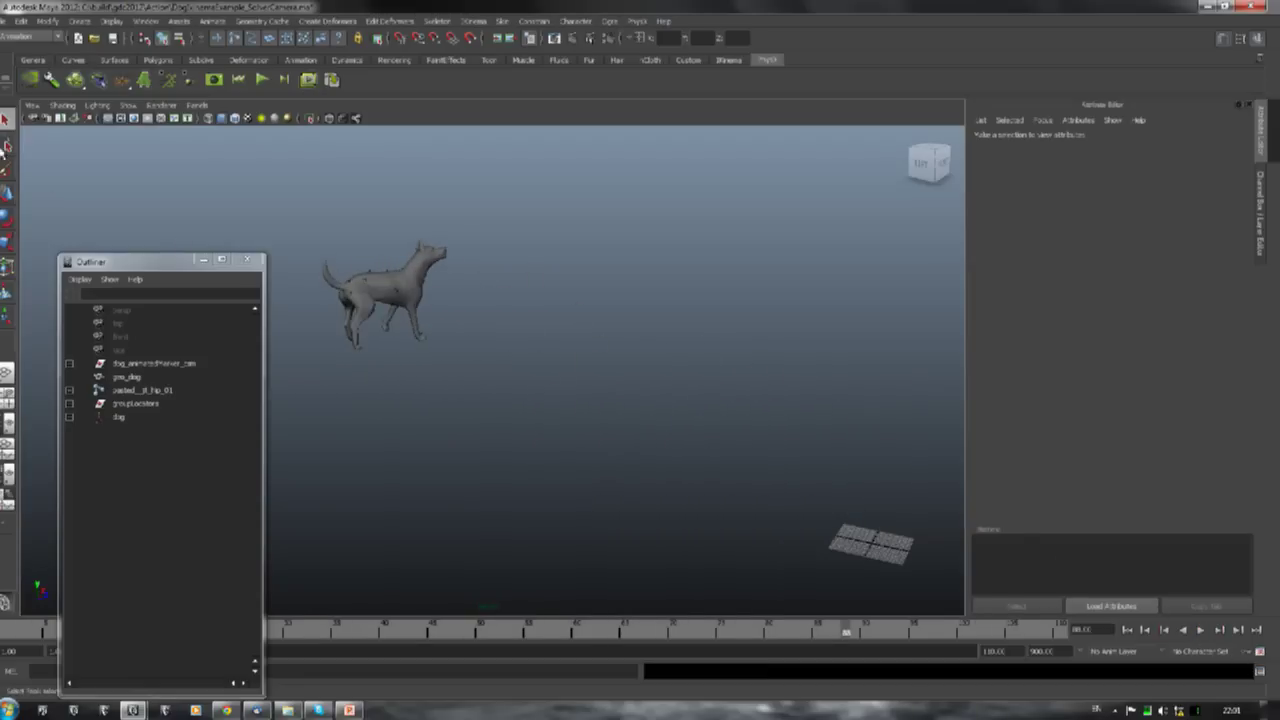
Open the scene ms_comapre_markers_solve.ma without saving changes to the dog scene
click(9, 21)
click(28, 53)
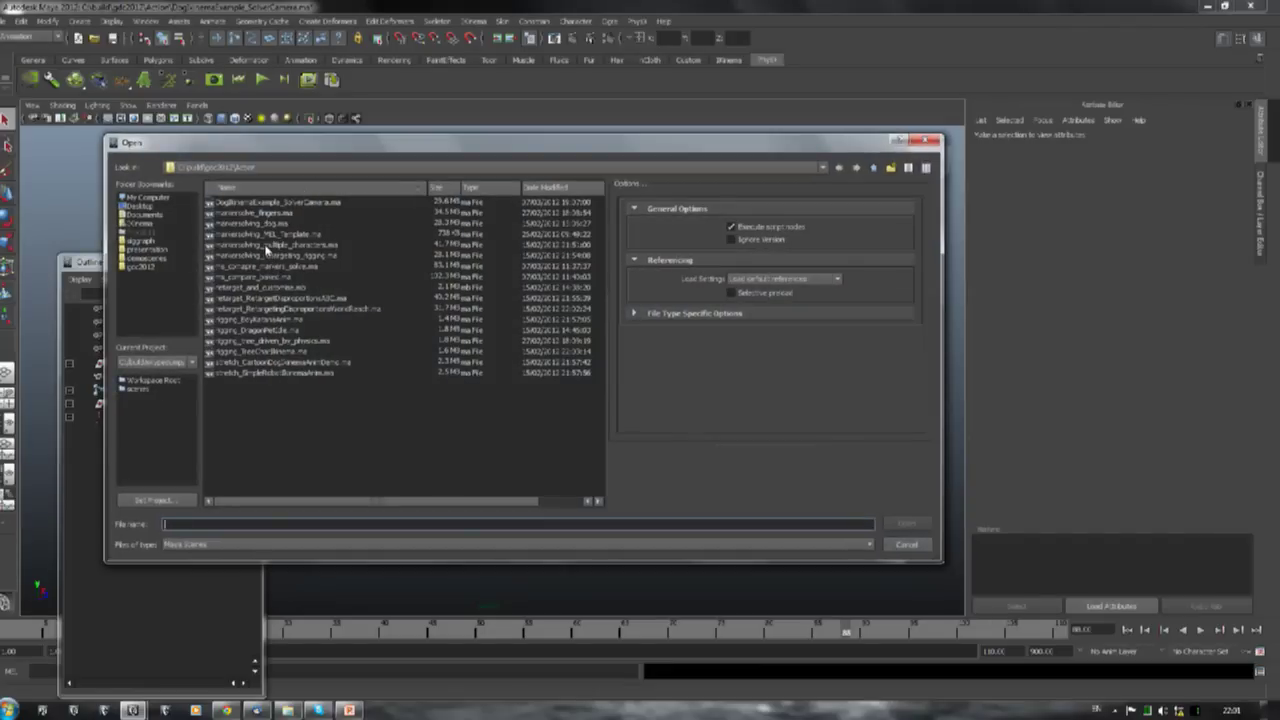
double_click(265, 276)
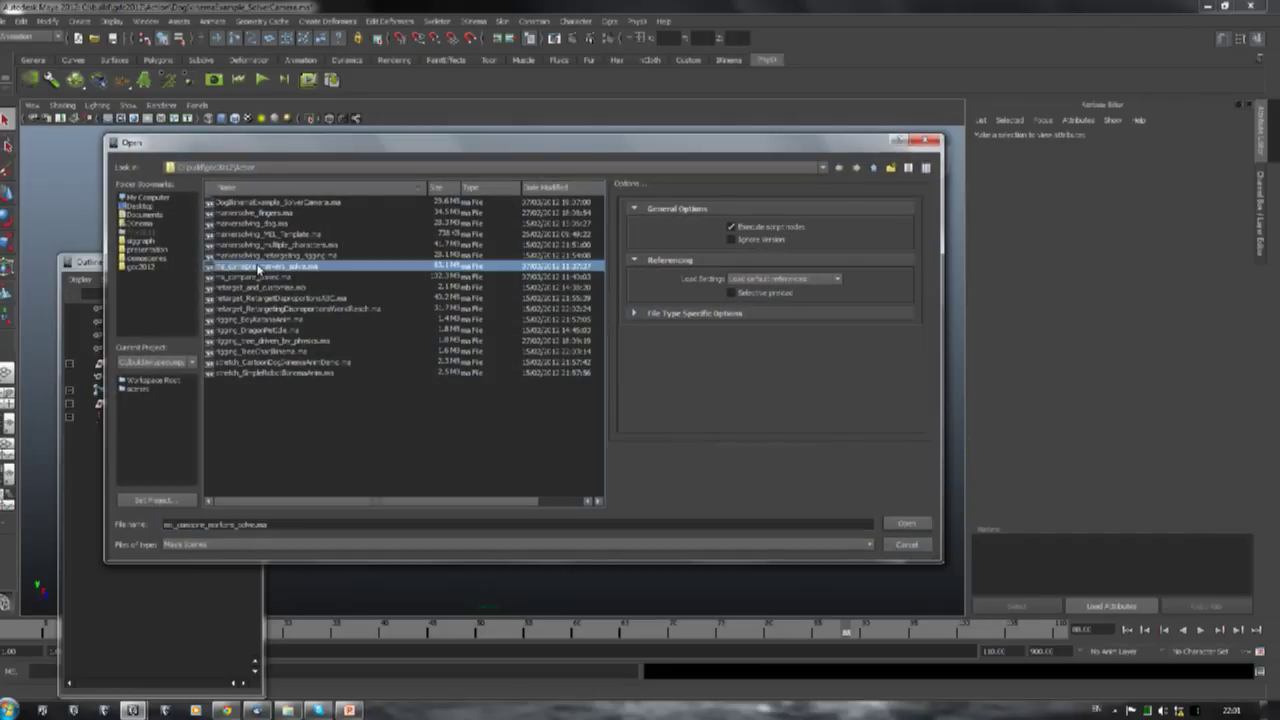
click(625, 356)
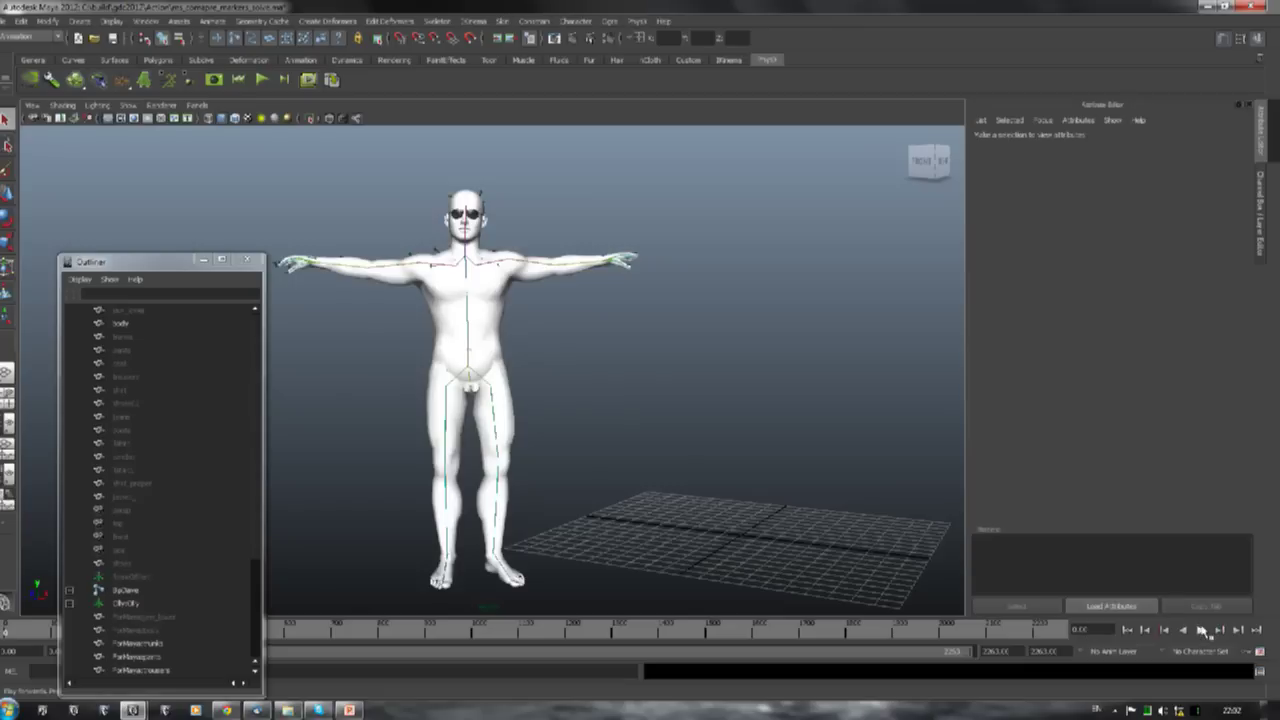
Play the human character's animation, hiding the polygons to view only the skeleton and showing them again
click(1201, 630)
click(128, 105)
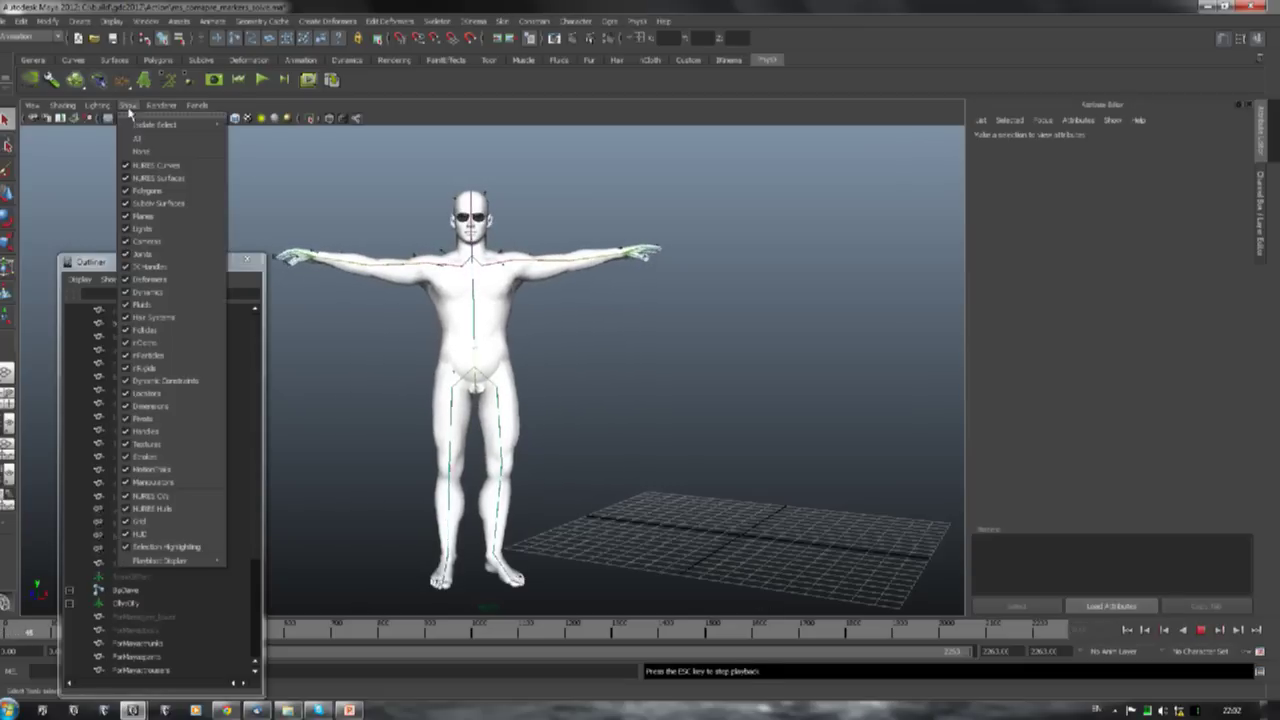
click(147, 190)
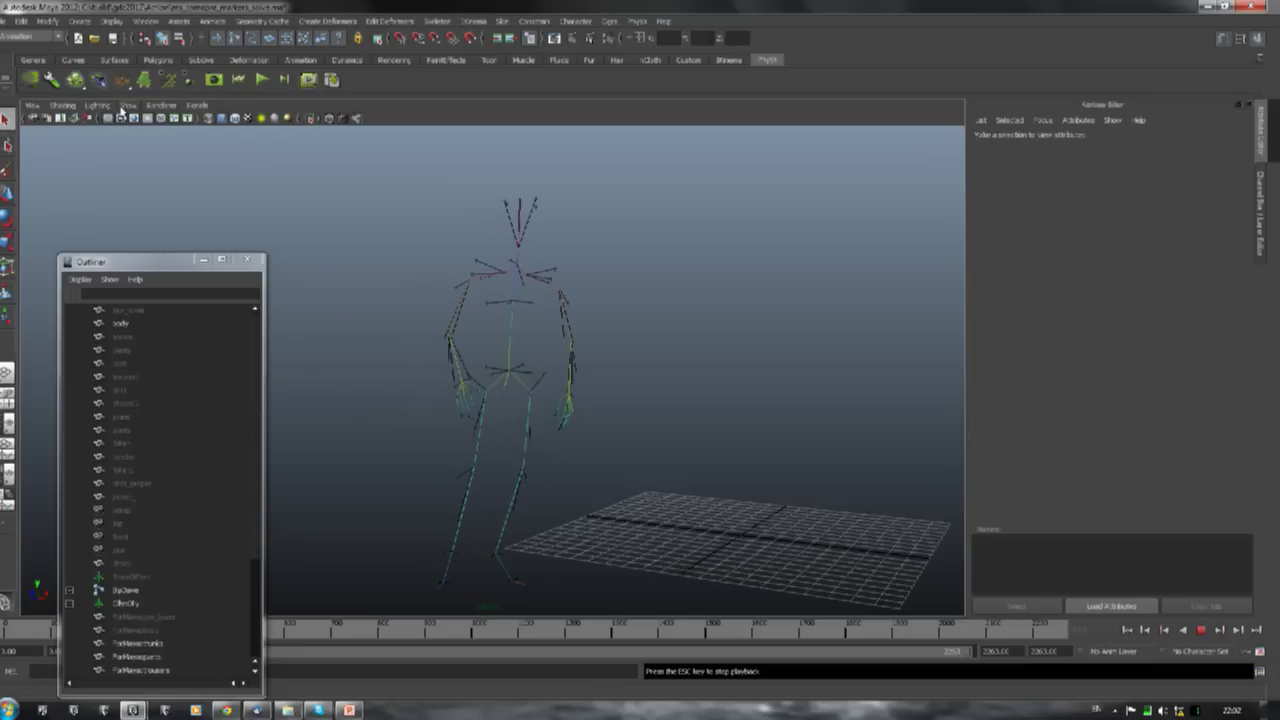
click(128, 105)
click(147, 190)
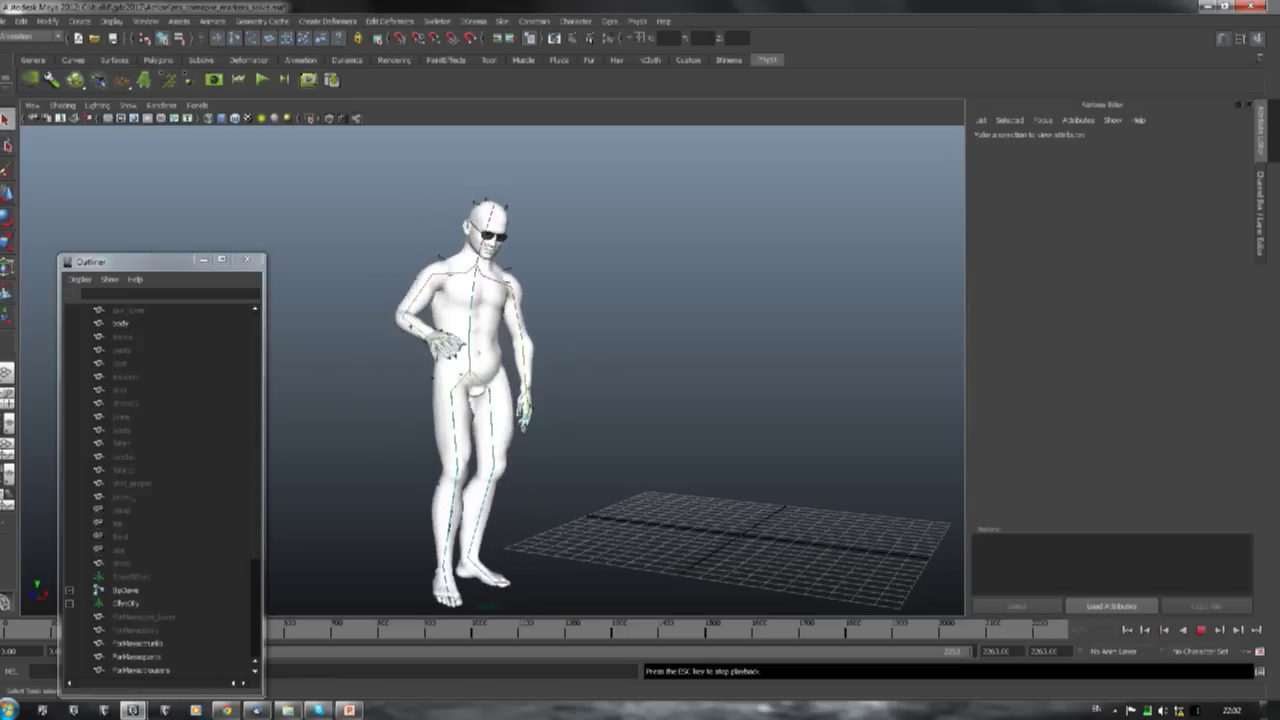
Open physx_tree_1.ma from the NVidia folder of the gdc2012 bookmark without saving the current scene
click(9, 21)
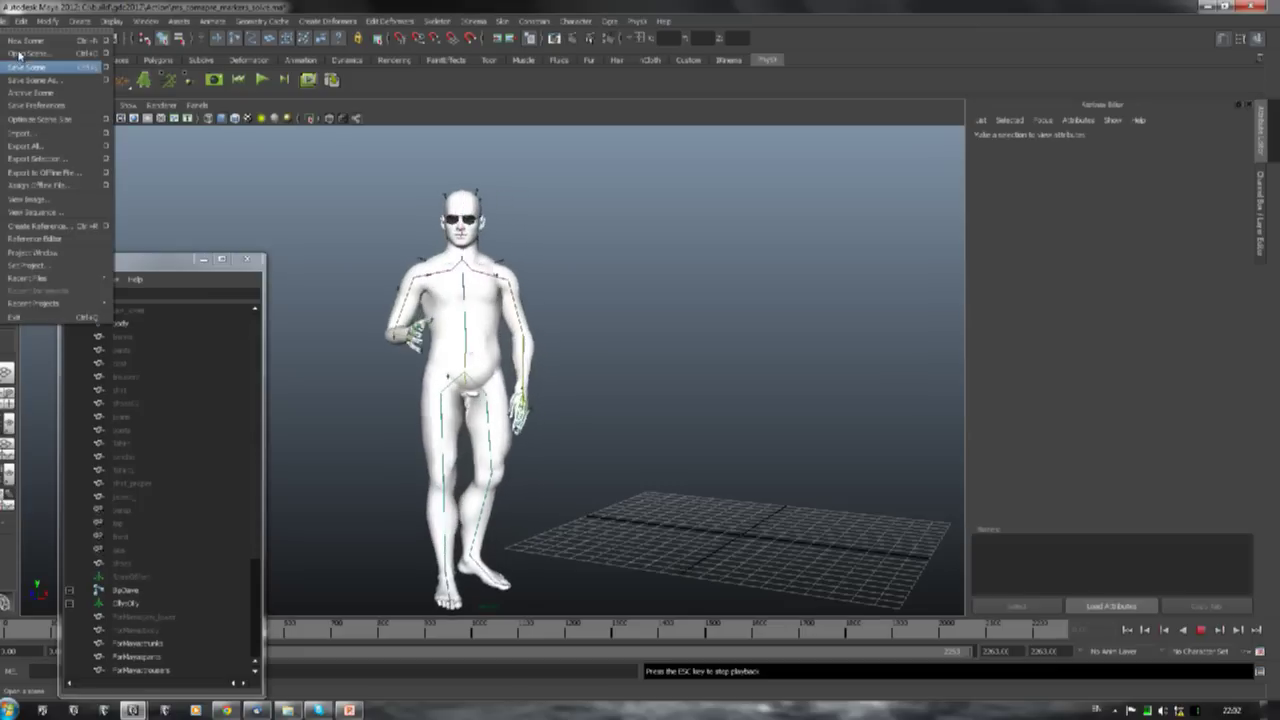
click(26, 53)
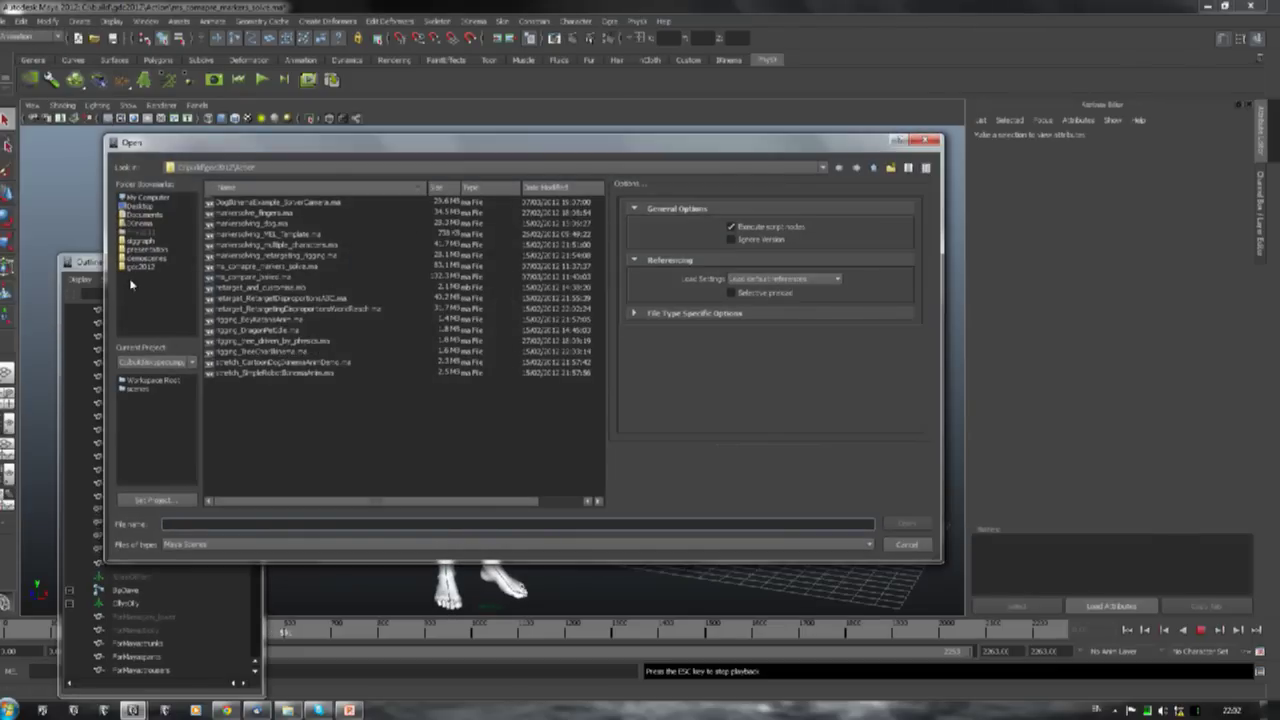
click(137, 267)
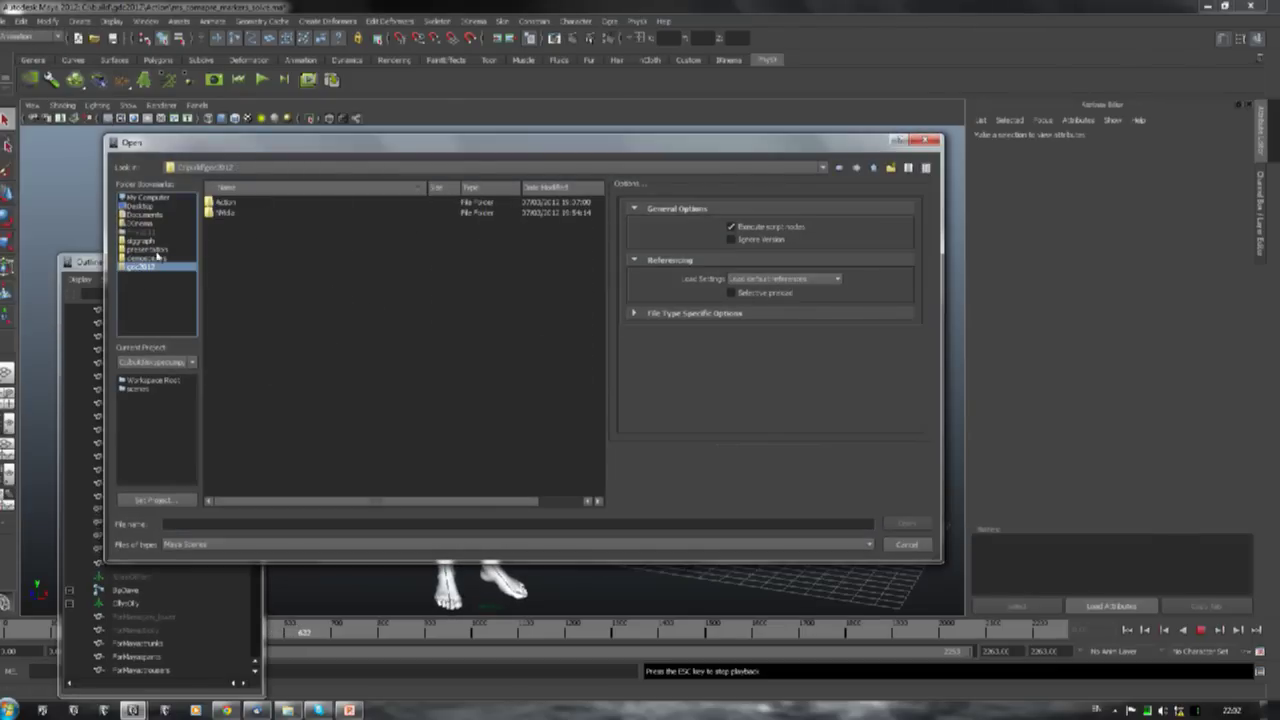
double_click(221, 213)
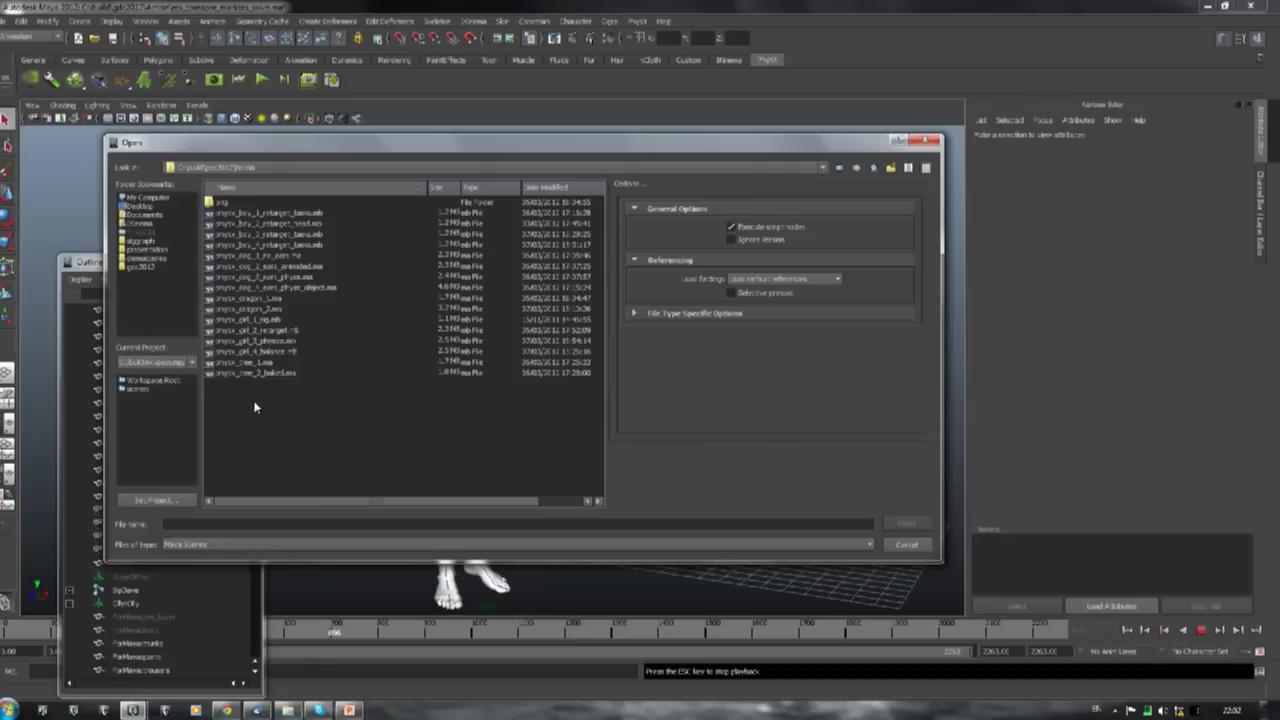
double_click(248, 365)
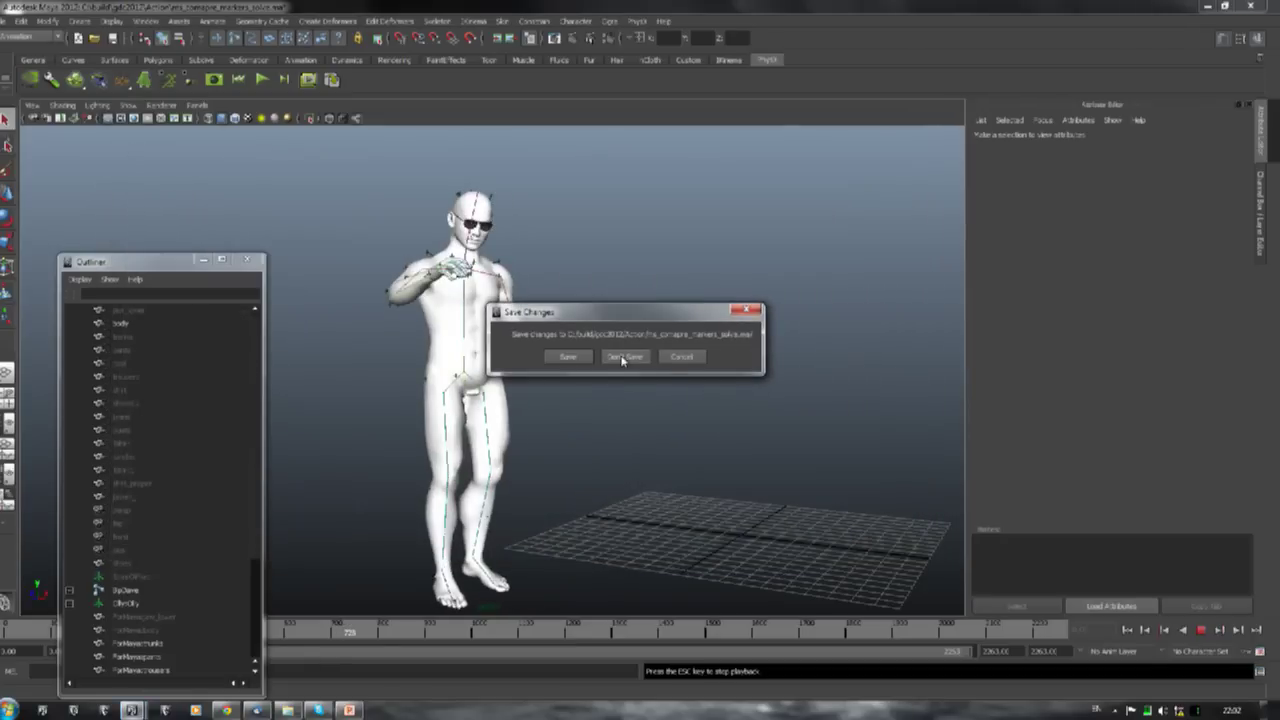
click(621, 352)
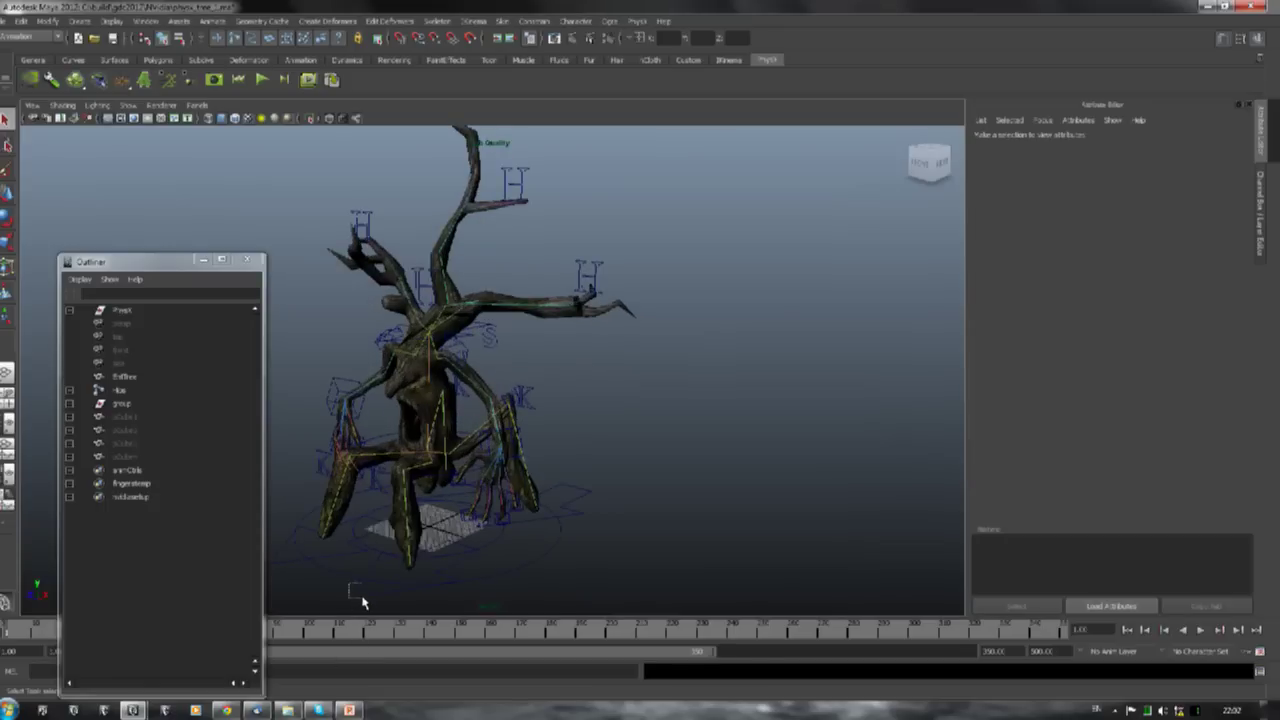
Move the tree creature's front foot control curve outward, away from its body
drag(362, 602, 363, 600)
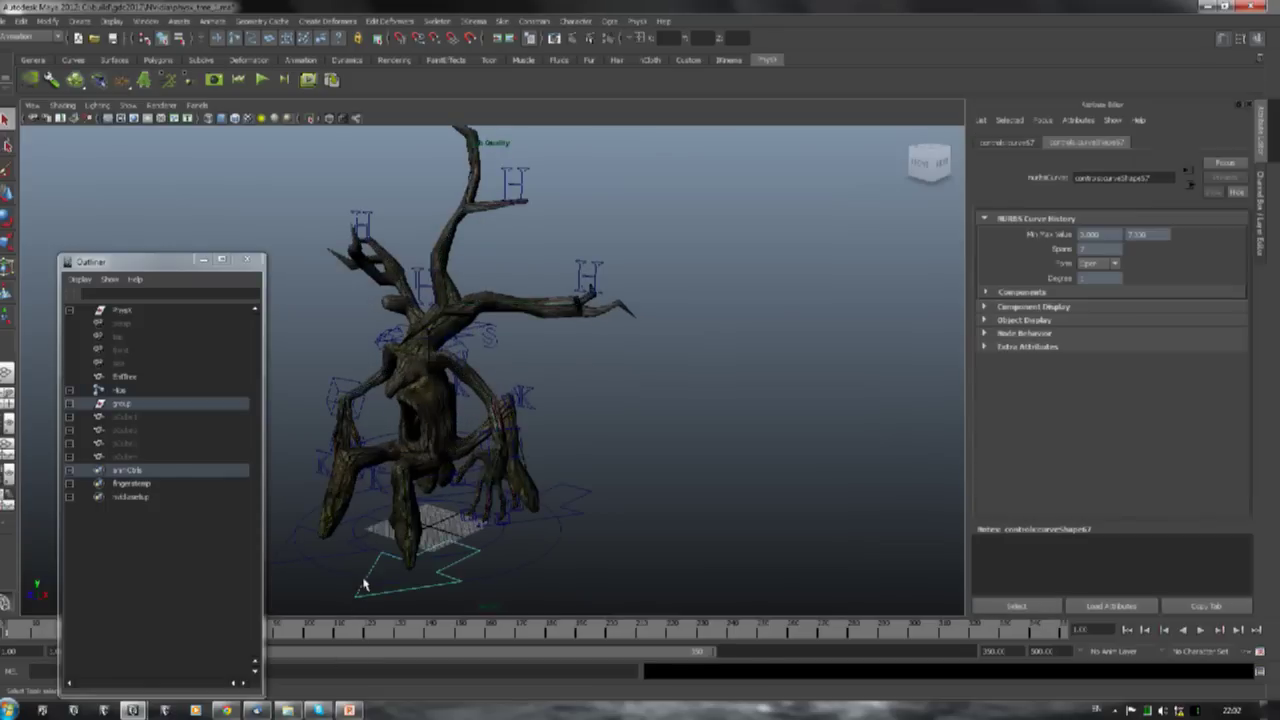
click(5, 197)
drag(440, 585, 394, 582)
mouse_move(278, 562)
middle_down()
mouse_move(313, 562)
mouse_move(322, 545)
mouse_move(263, 594)
mouse_move(311, 543)
mouse_move(291, 562)
middle_up()
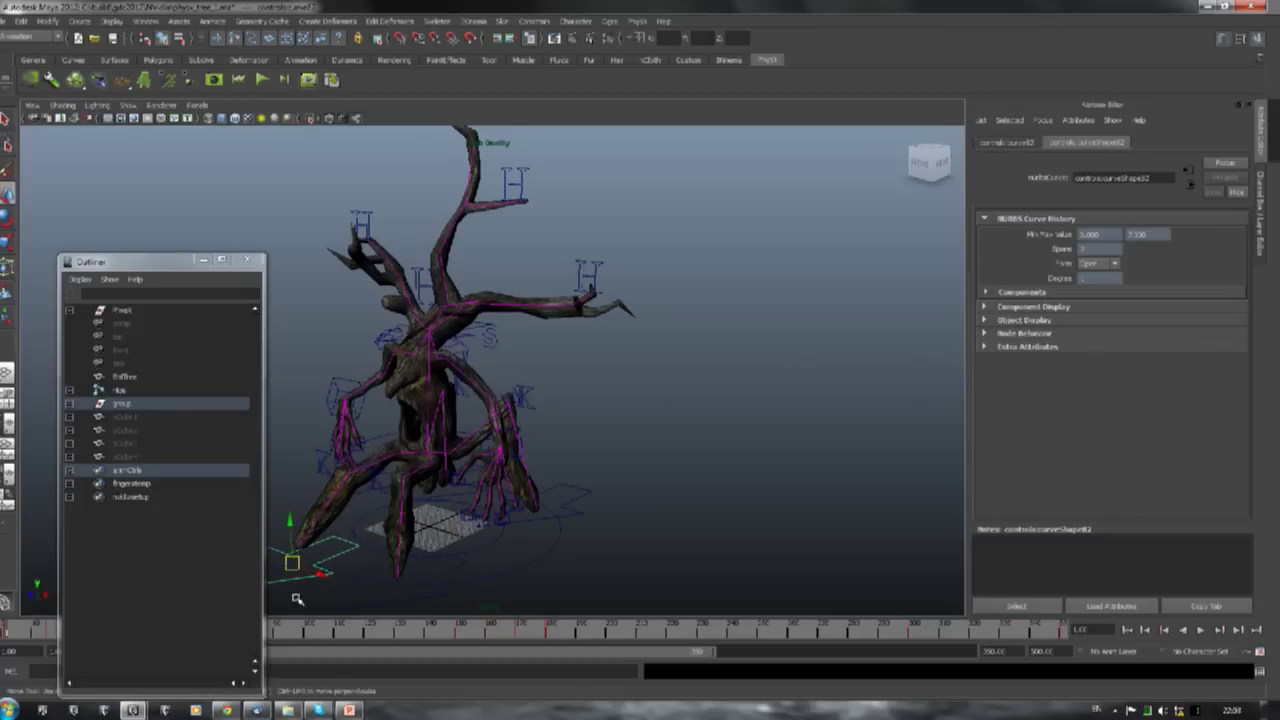
Select the tree's right foot task and examine its position attributes, including Depth
click(303, 600)
click(293, 563)
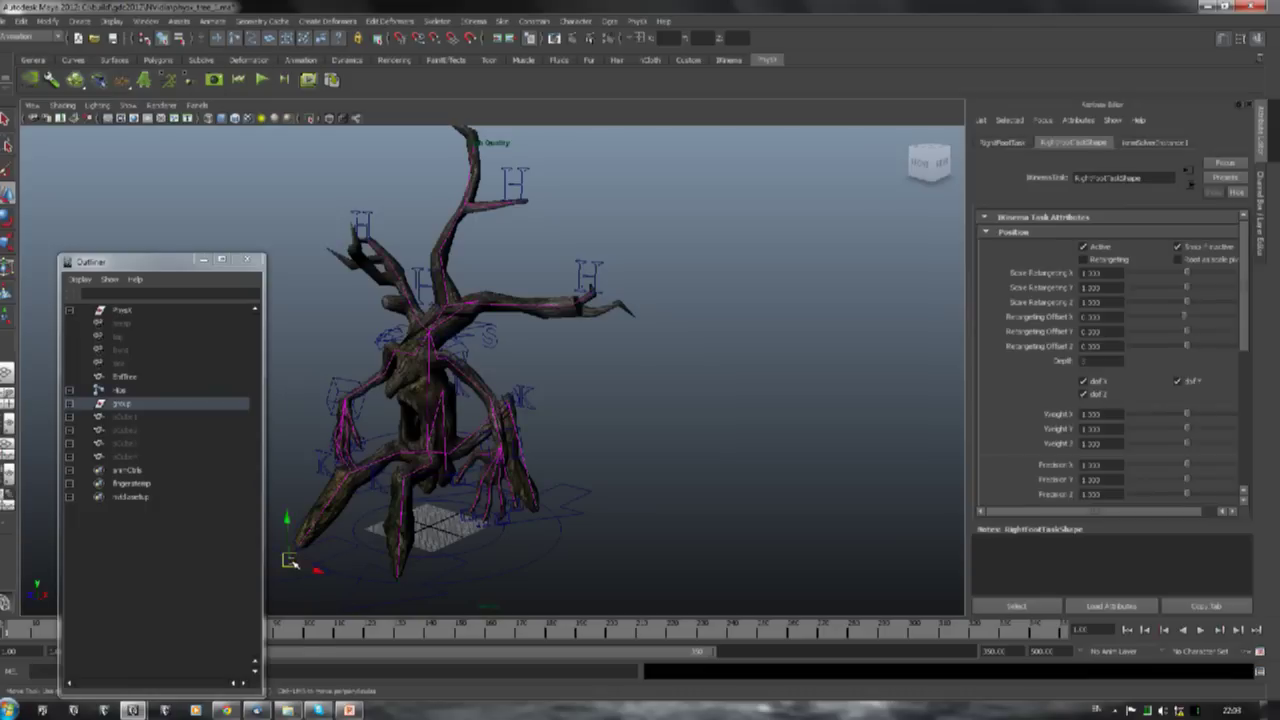
click(1093, 361)
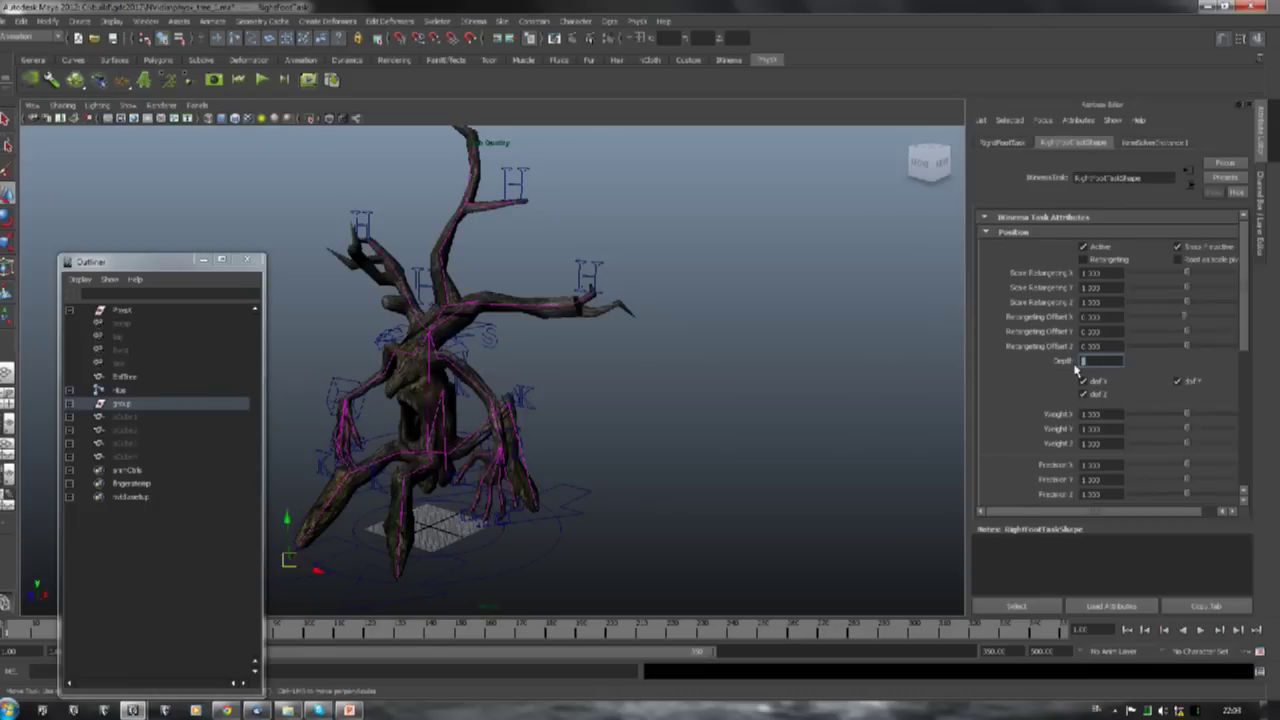
Select the right foot's control curve and move it up and back toward the tree's body
click(292, 562)
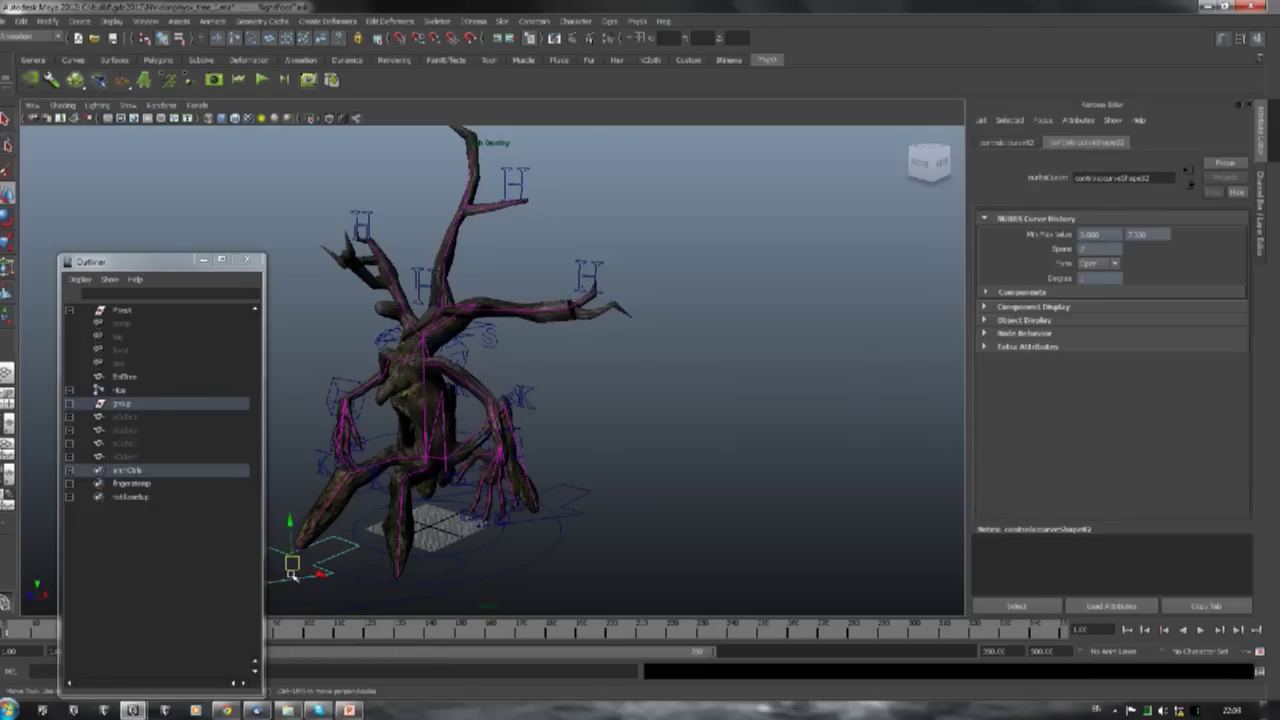
drag(292, 562, 316, 522)
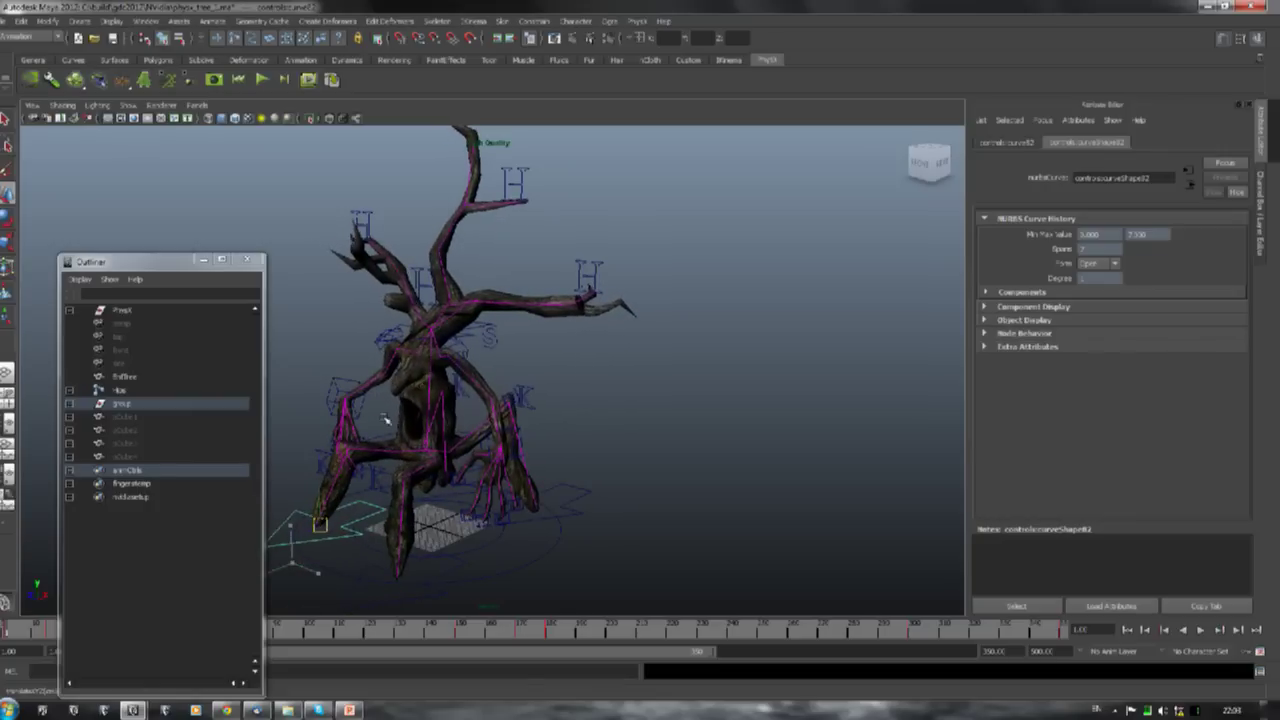
Select the tree's upper-body control, run the PhysX simulation to watch the branches react, and stop it
click(468, 340)
click(466, 340)
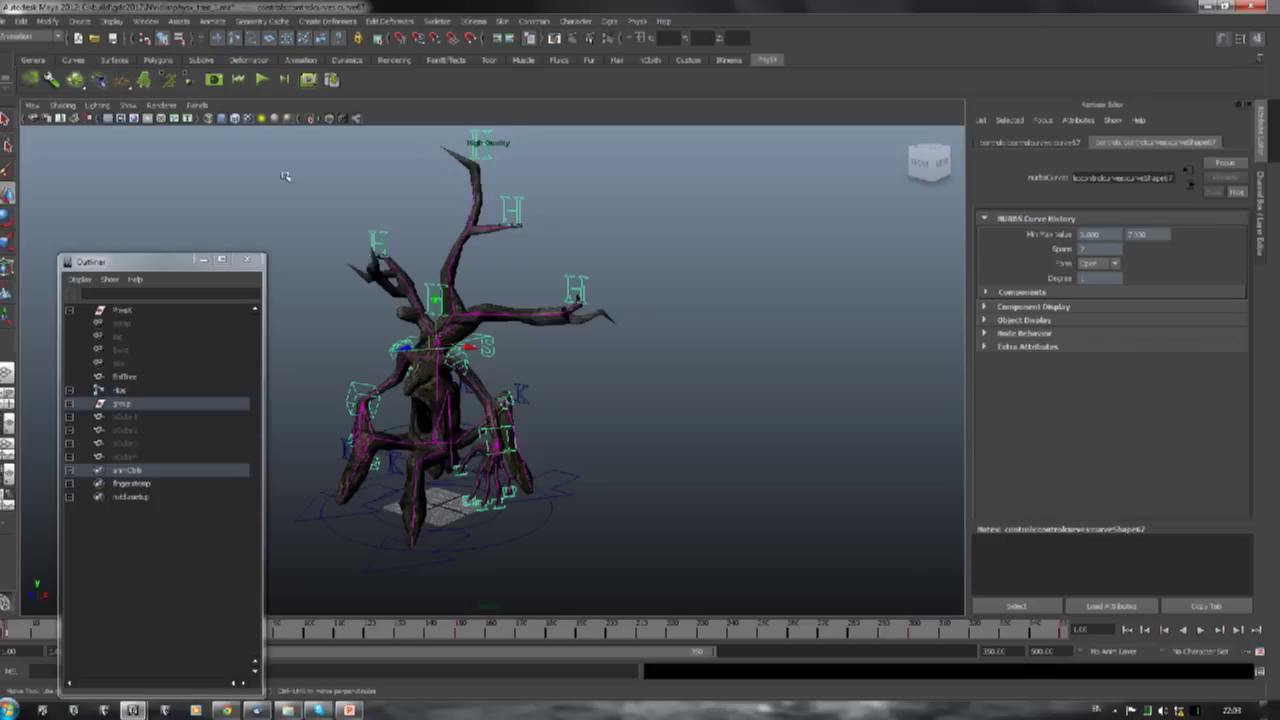
click(261, 79)
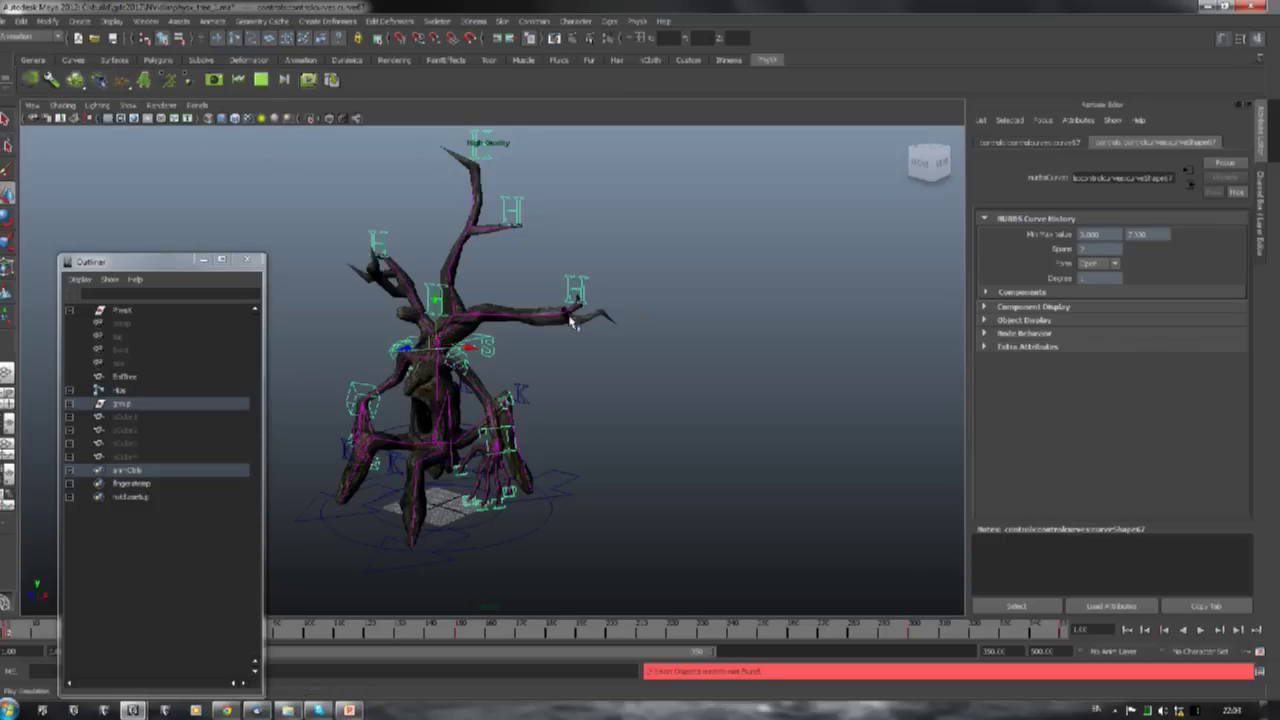
click(443, 185)
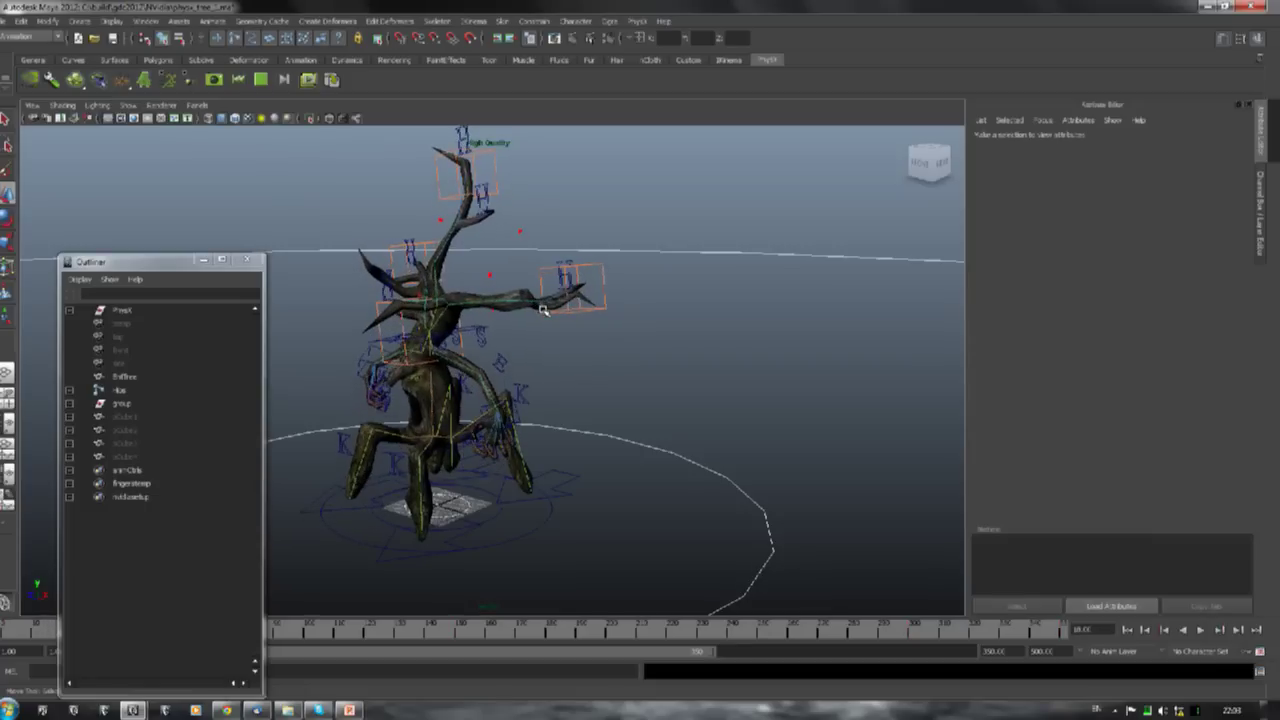
click(261, 80)
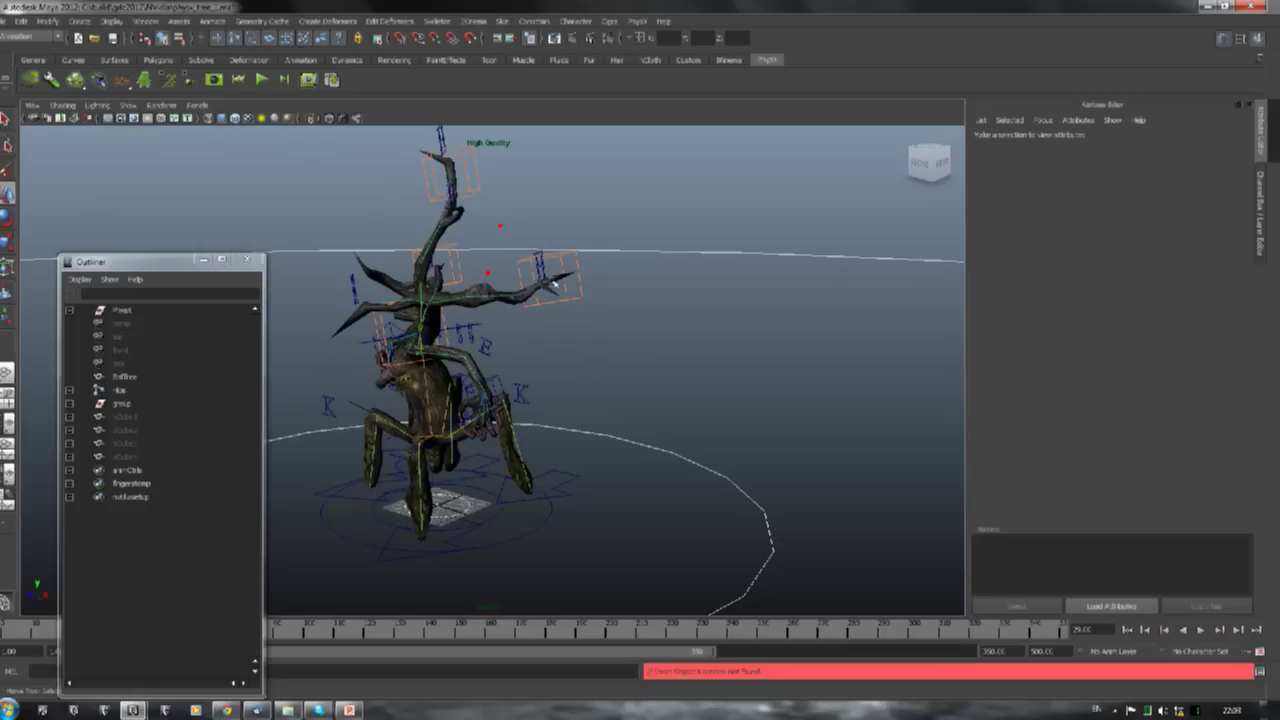
Open physx_tree_2_baked.ma without saving the current scene, and play its baked animation
click(16, 21)
click(24, 54)
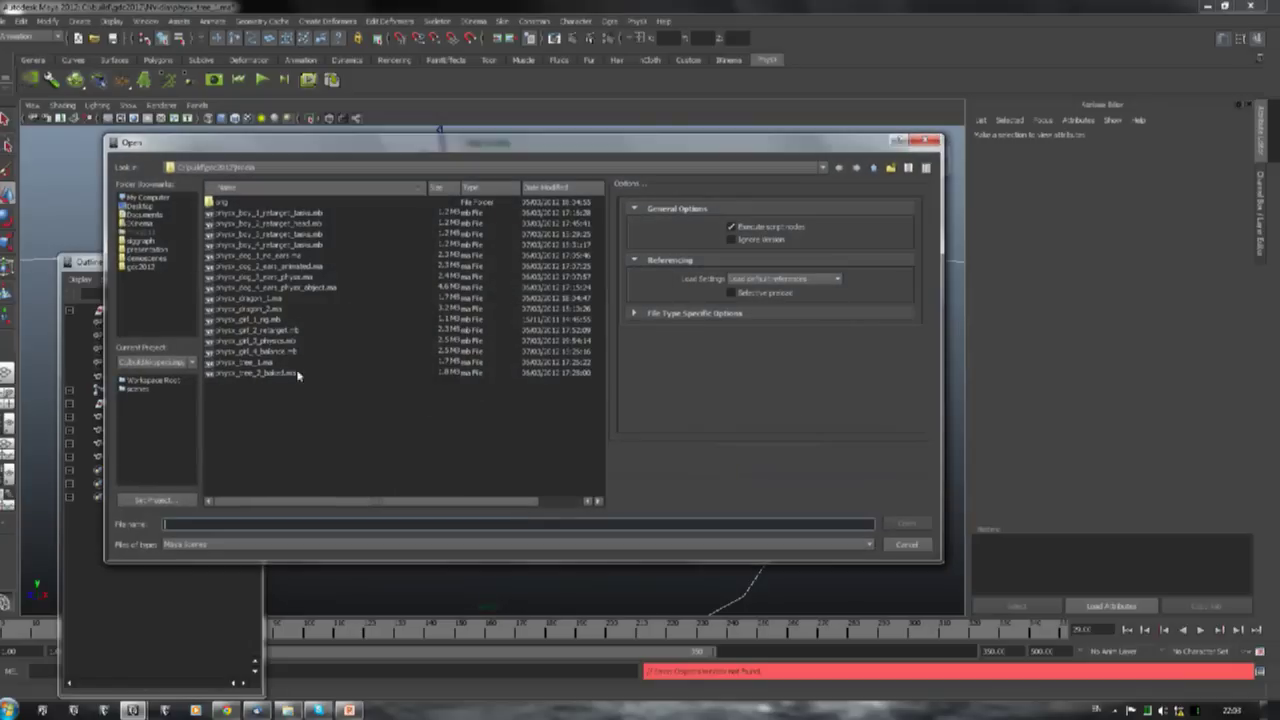
double_click(258, 373)
click(621, 355)
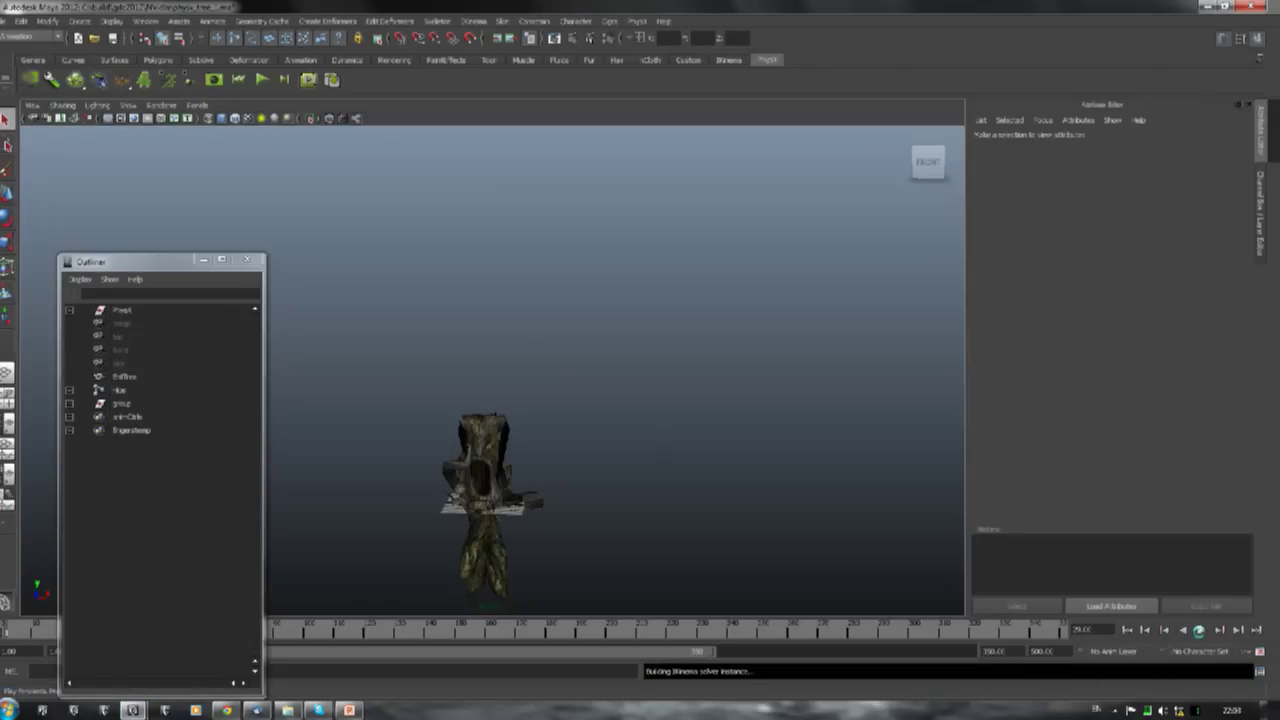
click(1201, 629)
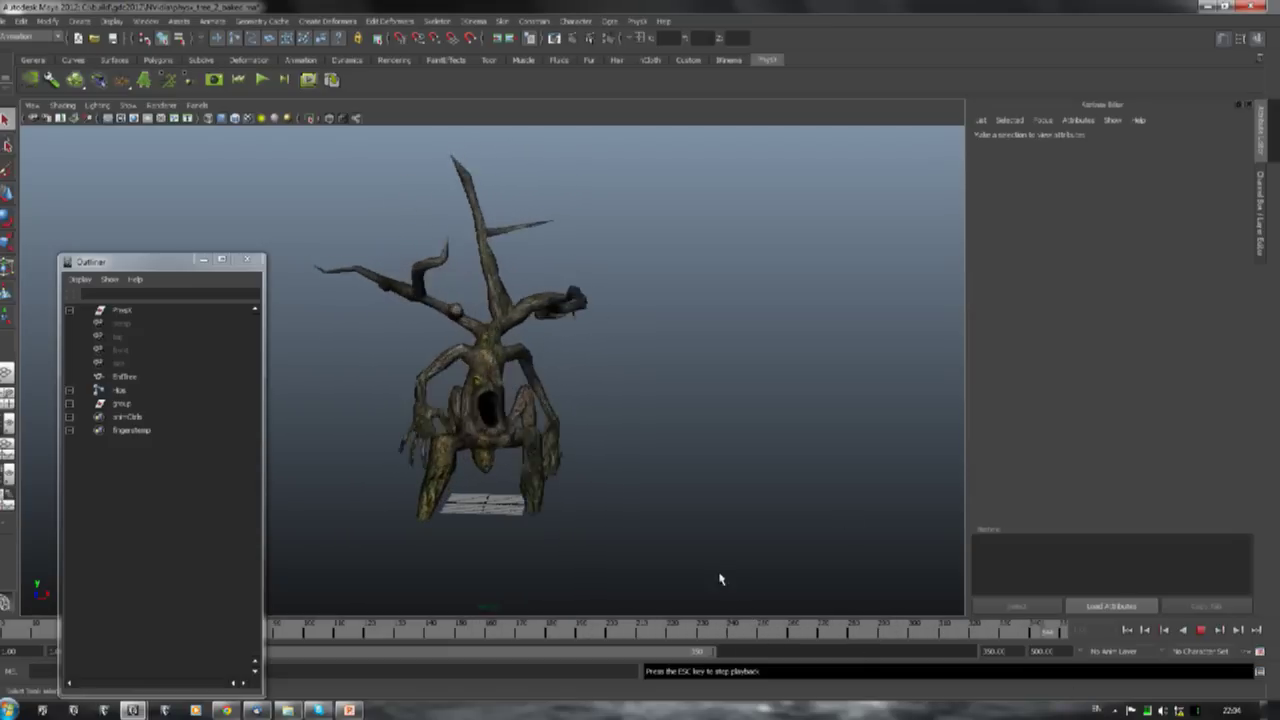
key(Escape)
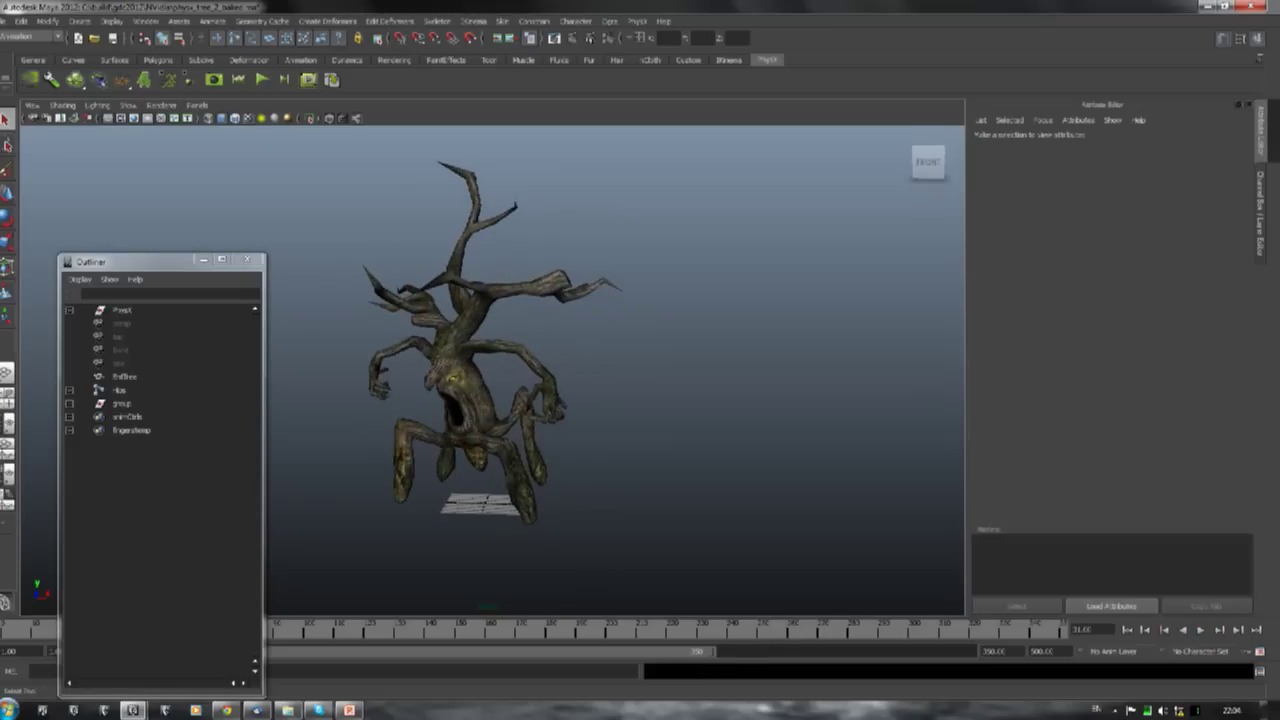
Open the scene physx_dragon_1.ma without saving the changes to the tree scene
click(4, 21)
click(30, 55)
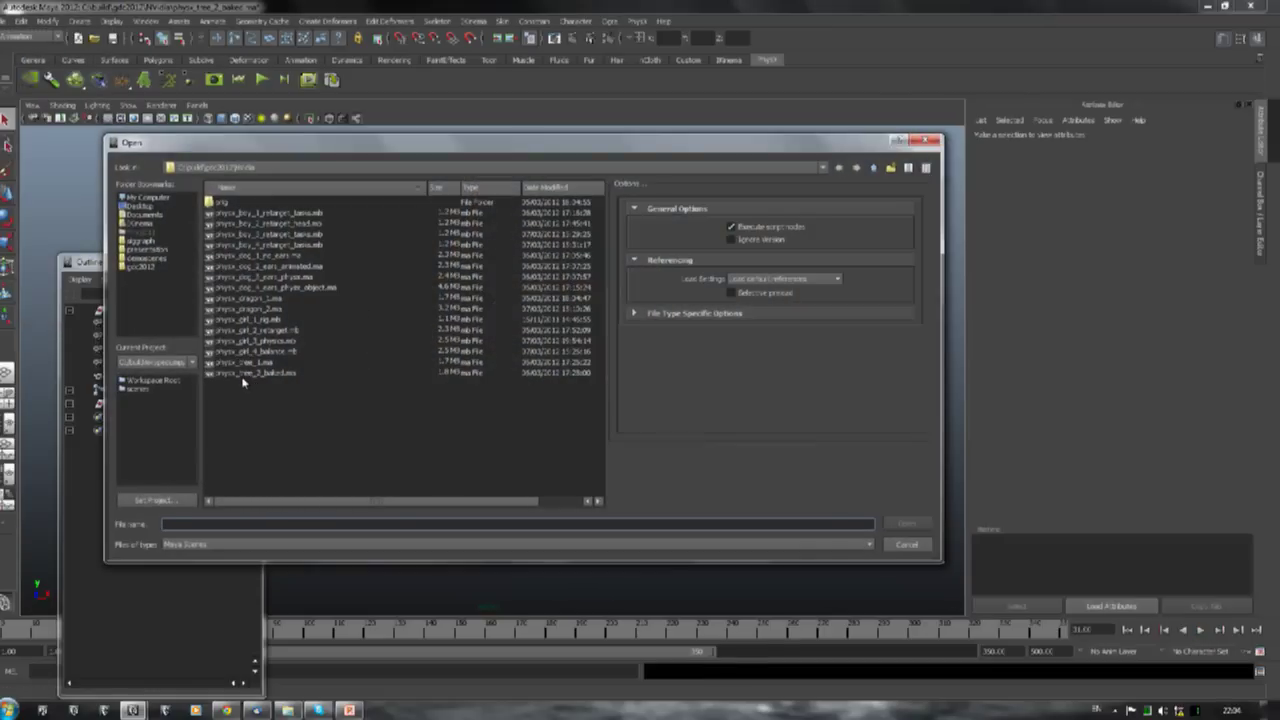
double_click(240, 300)
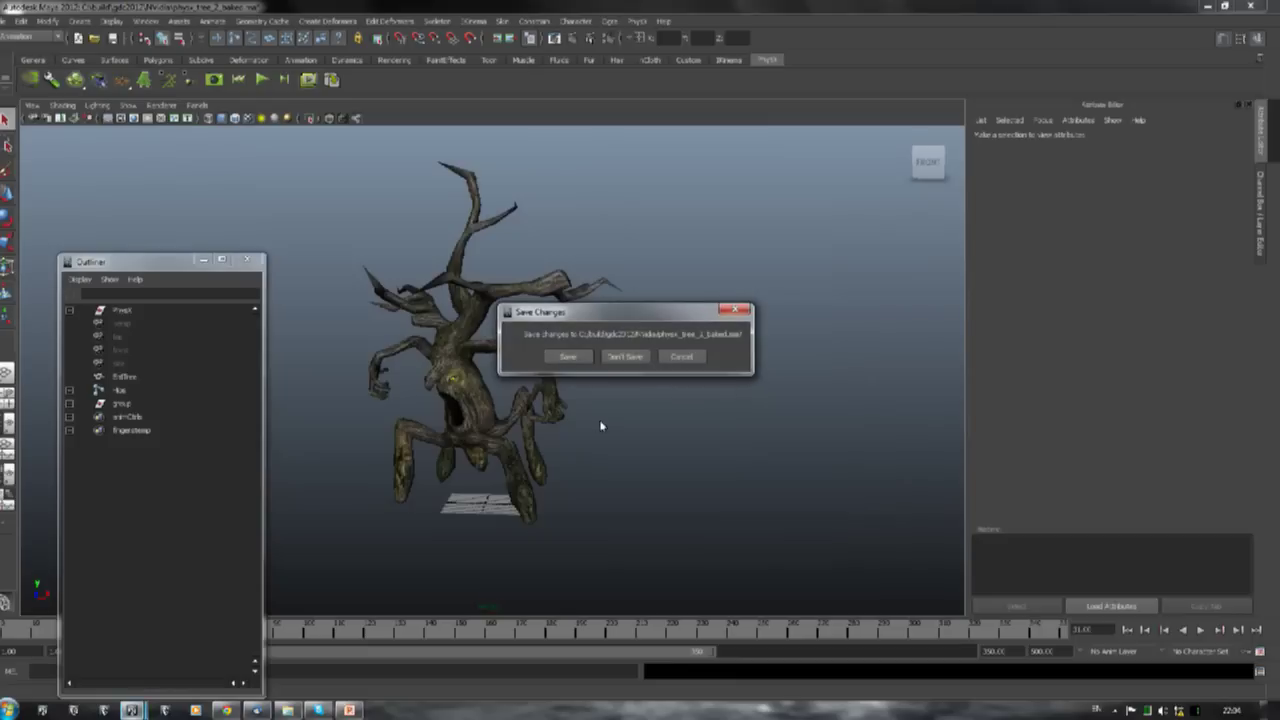
click(626, 357)
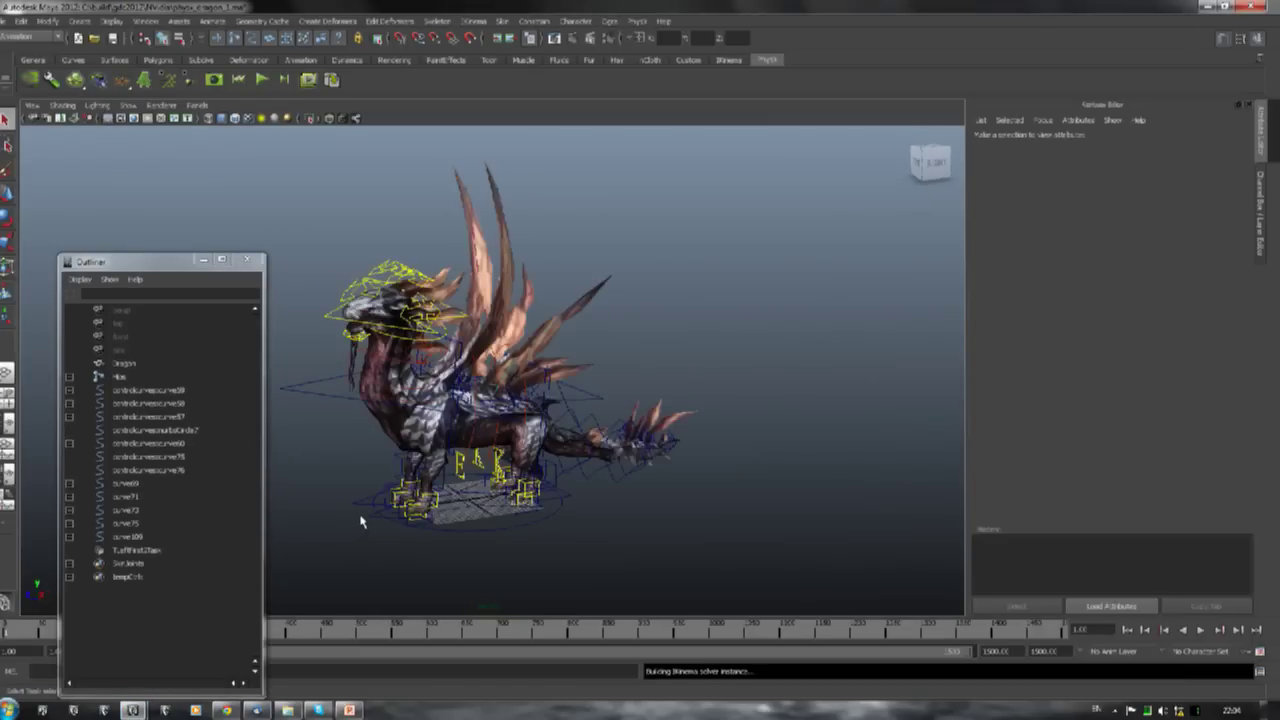
Select the control curve of the dragon's front foot, rotate it, and move it forward ahead of the body
click(364, 516)
click(6, 216)
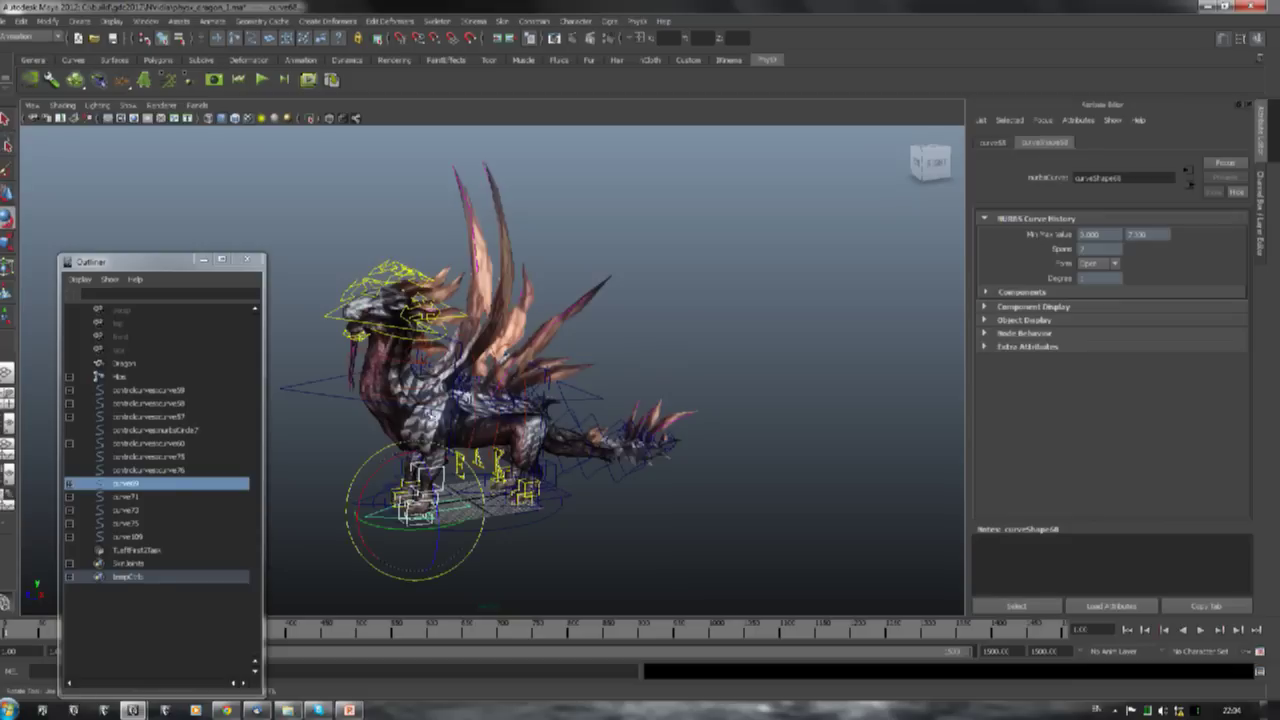
drag(405, 512, 350, 400)
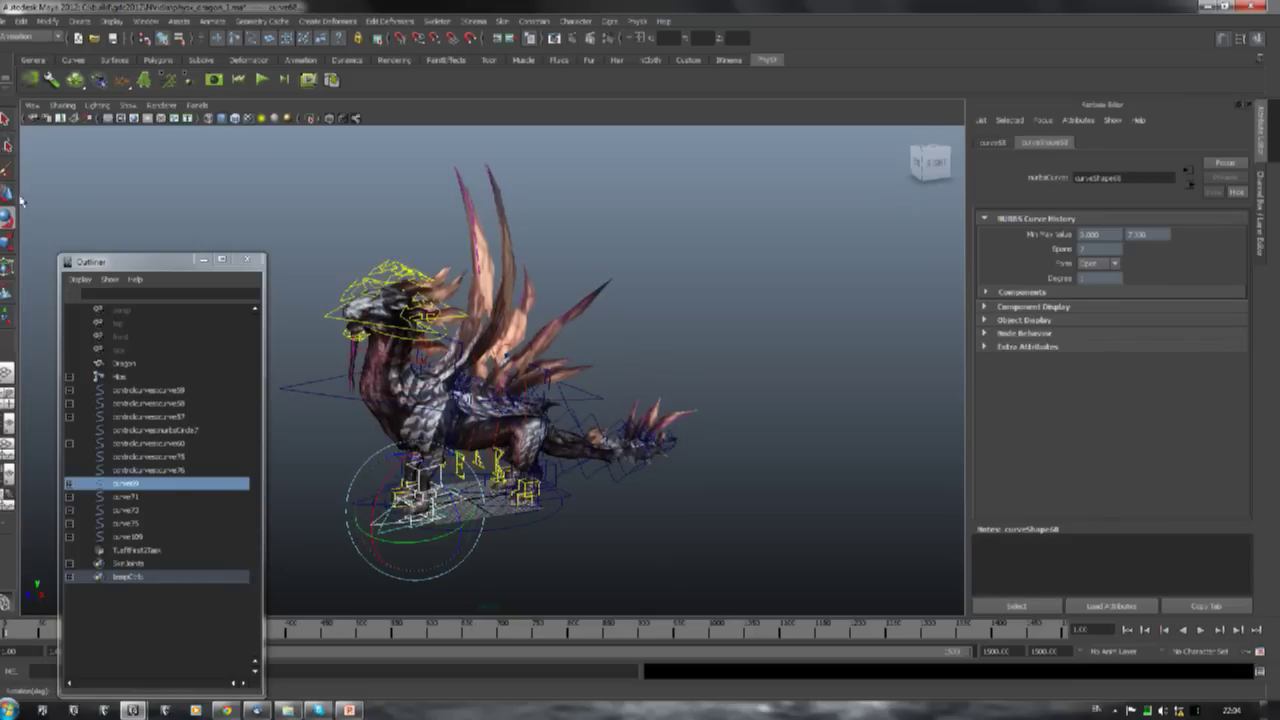
key(w)
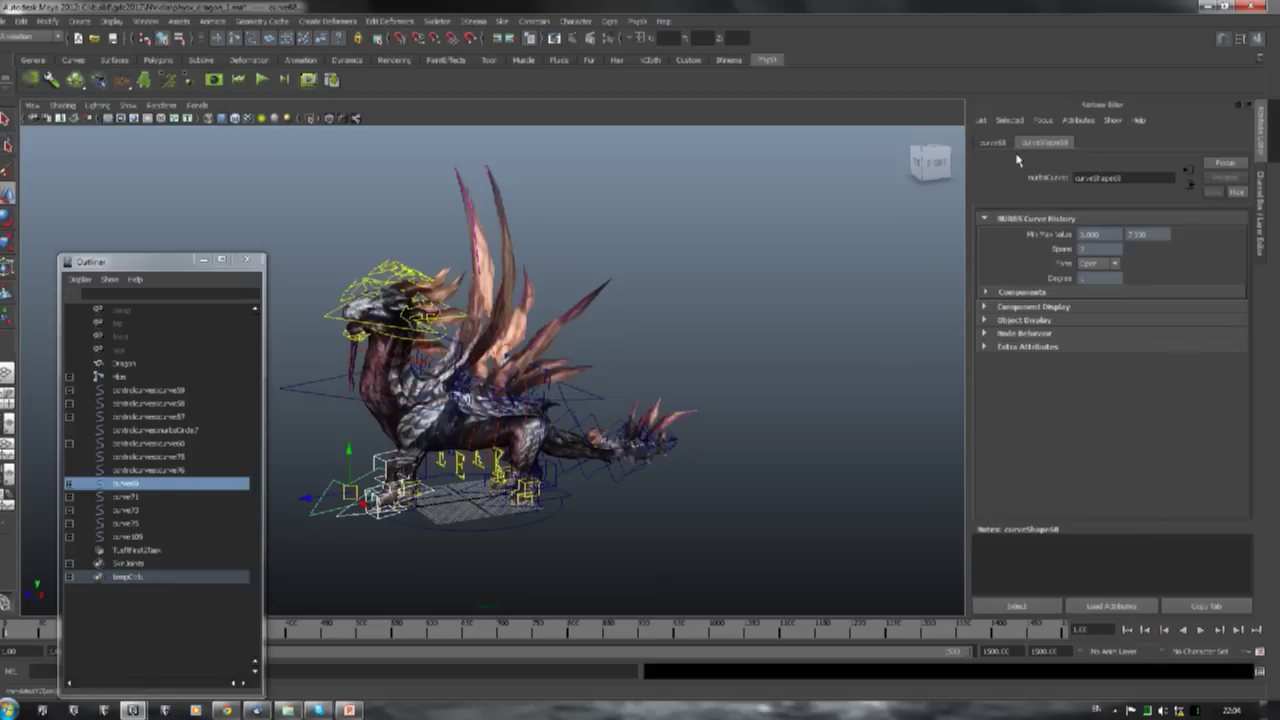
Select the control circle near the tip of the dragon's tail and raise it, seen from the side
click(930, 161)
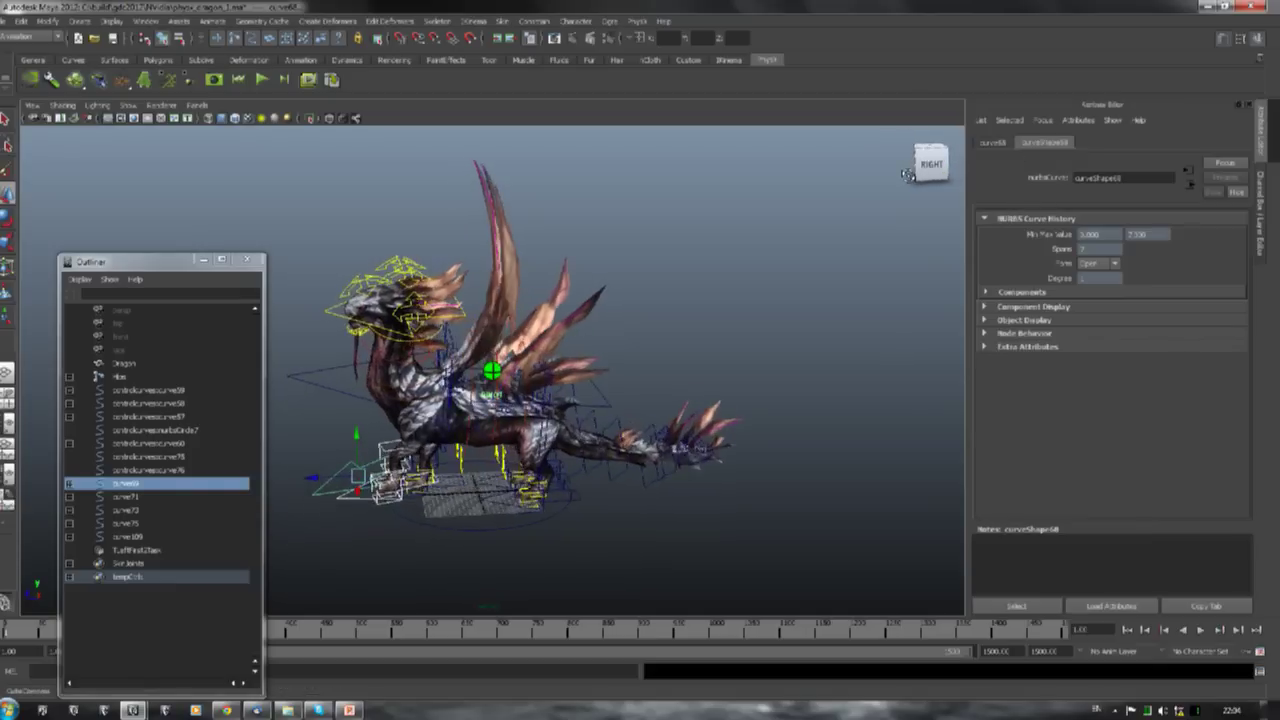
click(674, 481)
drag(672, 470, 675, 412)
key(w)
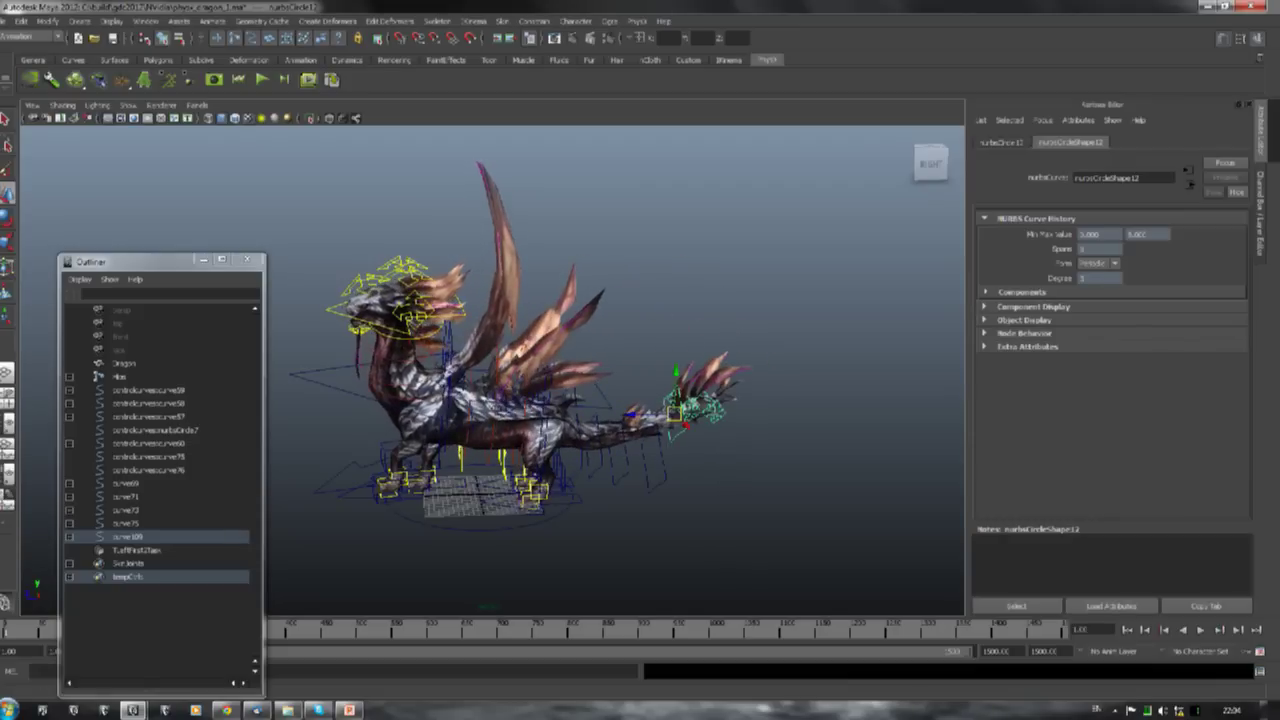
Open physx_dragon_2.ma without saving the current scene, play the dragon's animation, and stop playback
click(19, 21)
click(45, 58)
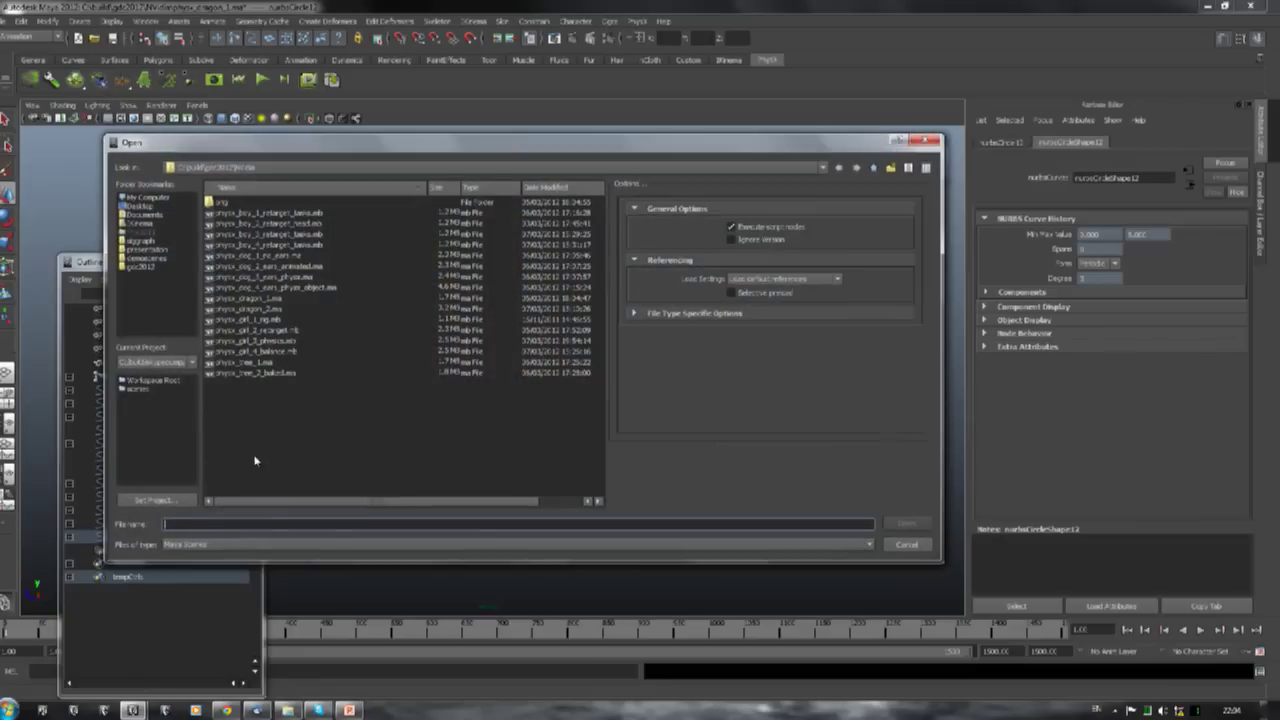
double_click(261, 311)
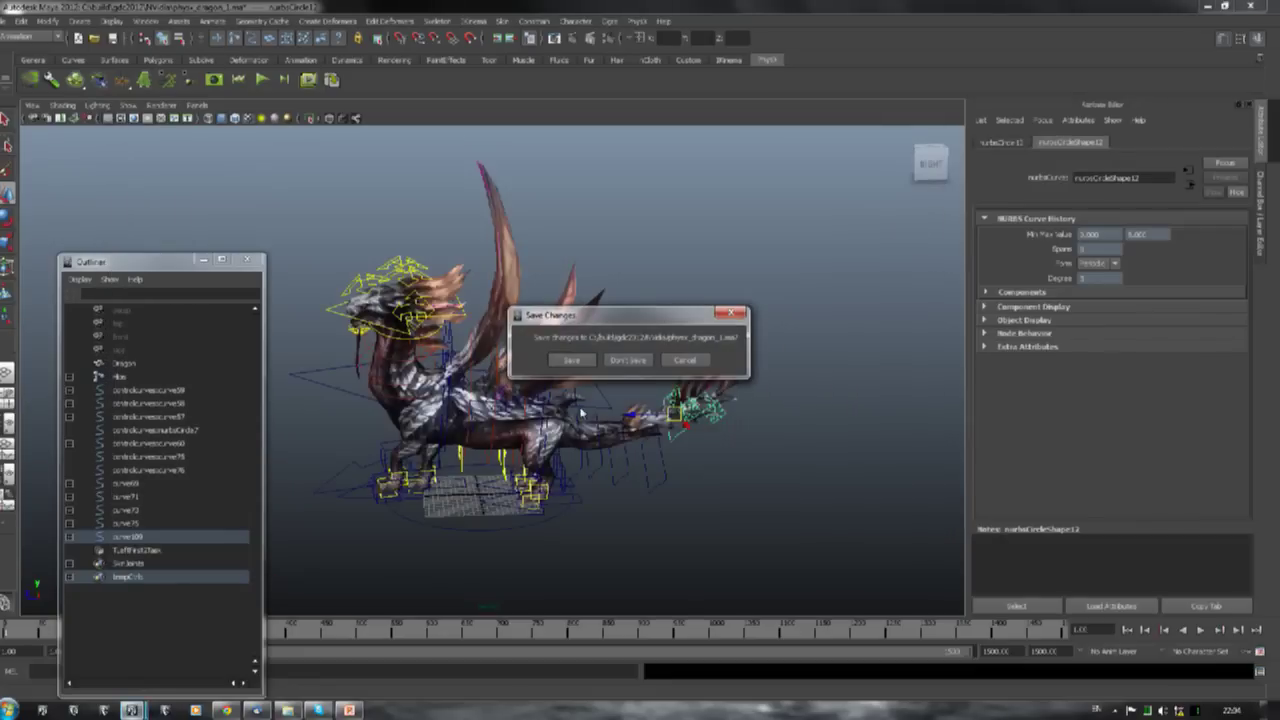
click(627, 361)
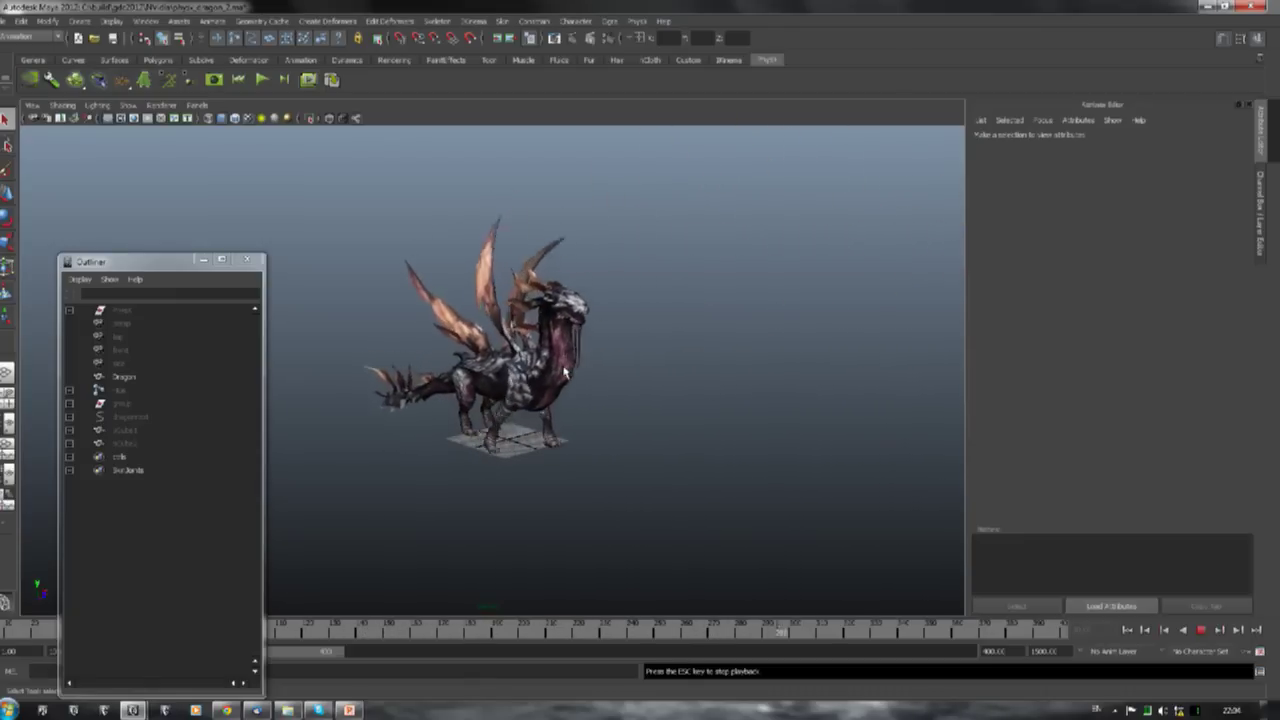
click(1200, 630)
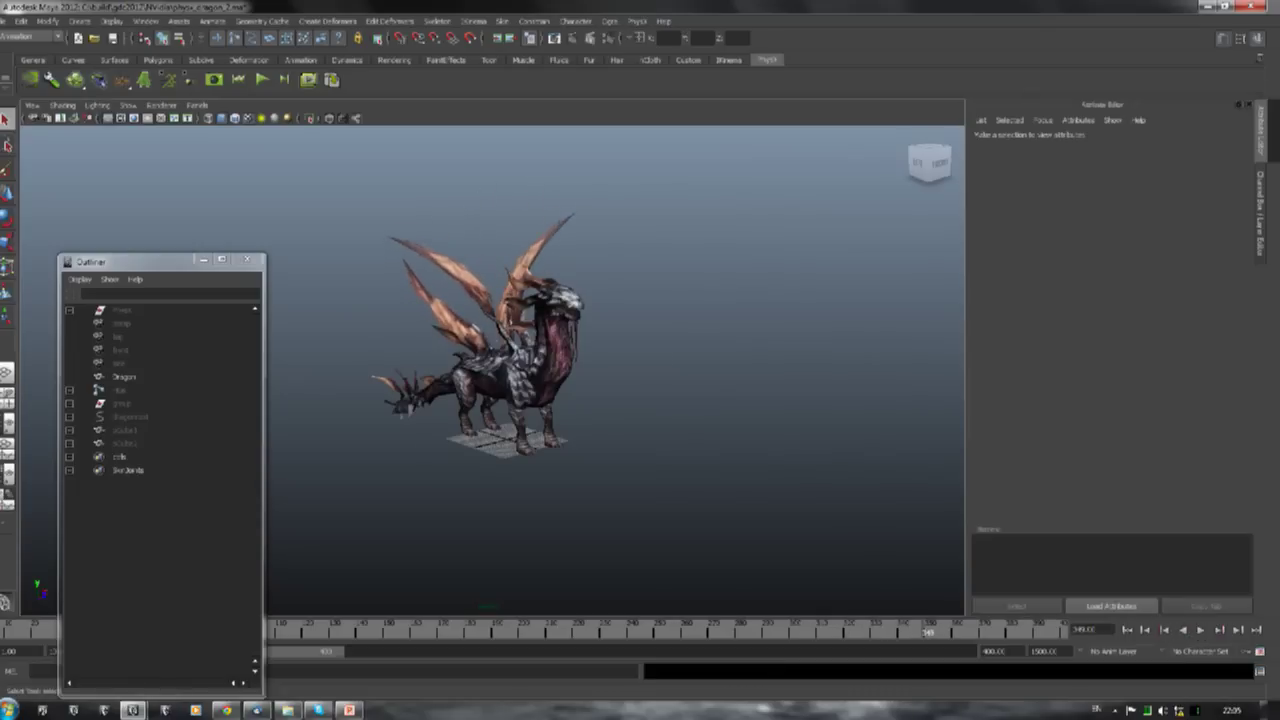
Open the scene physx_dog_1_no_ears.ma without saving the changes to the dragon scene
click(8, 20)
click(15, 55)
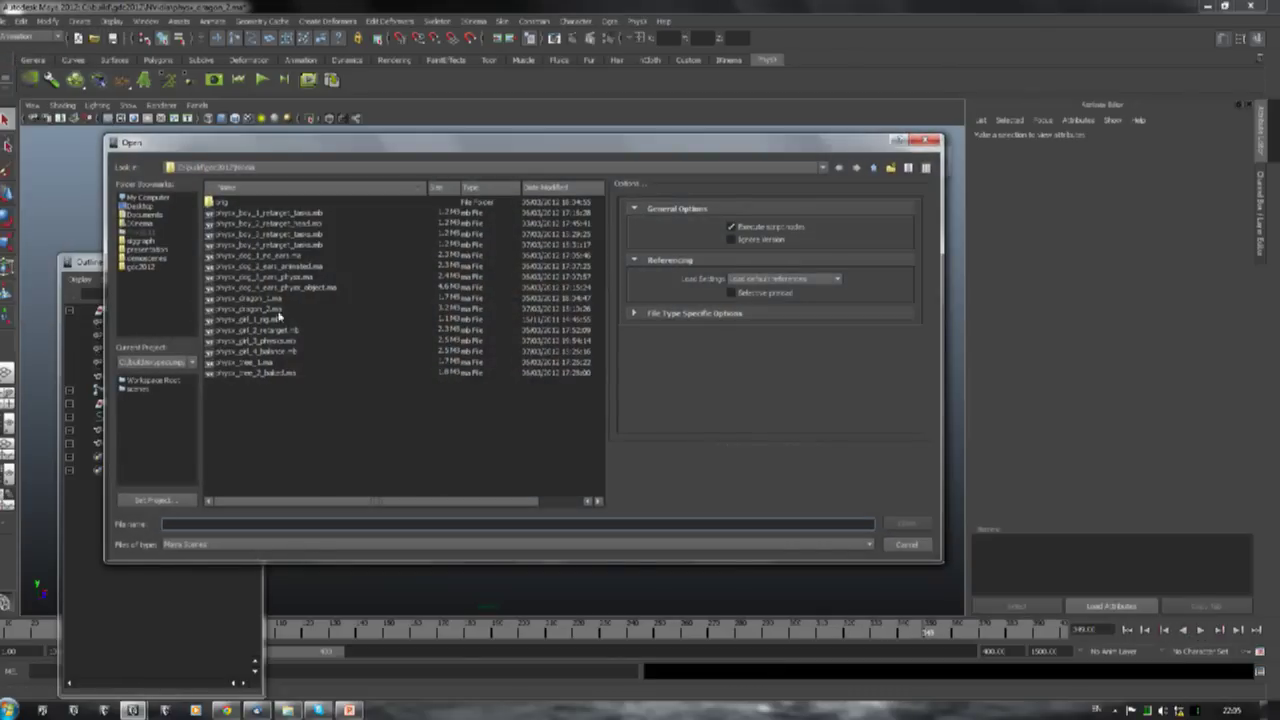
double_click(249, 258)
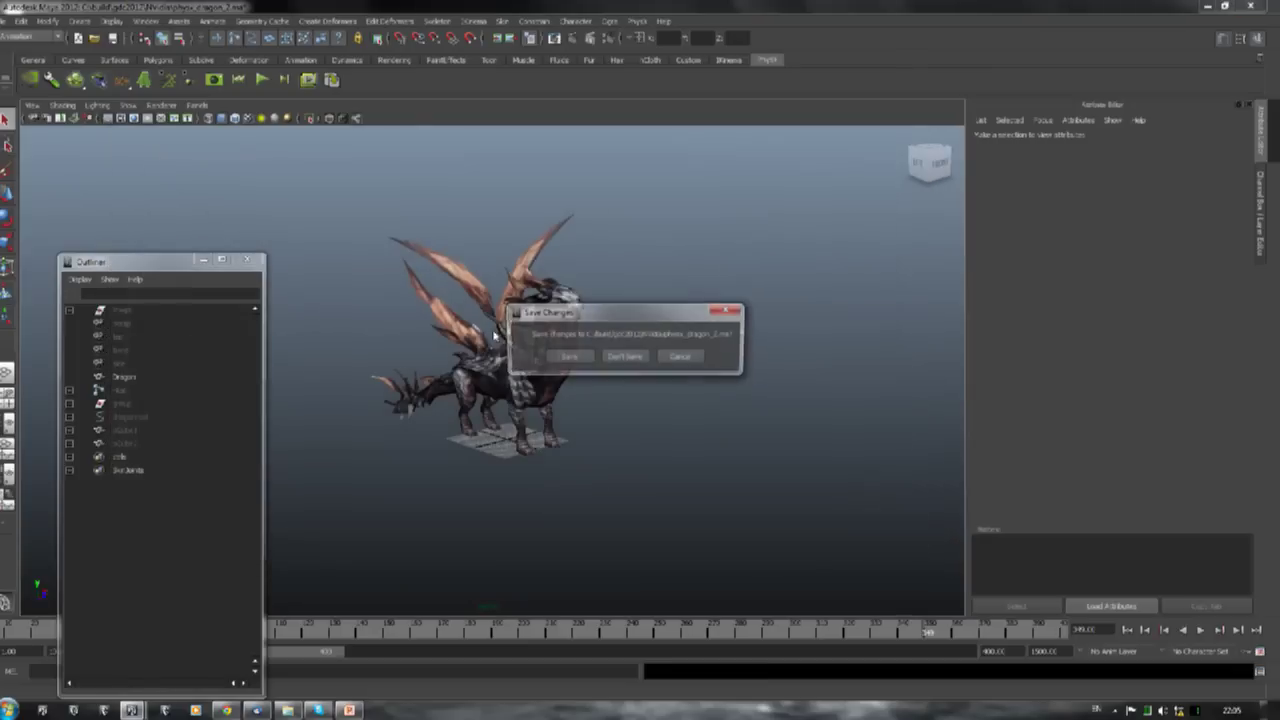
click(622, 356)
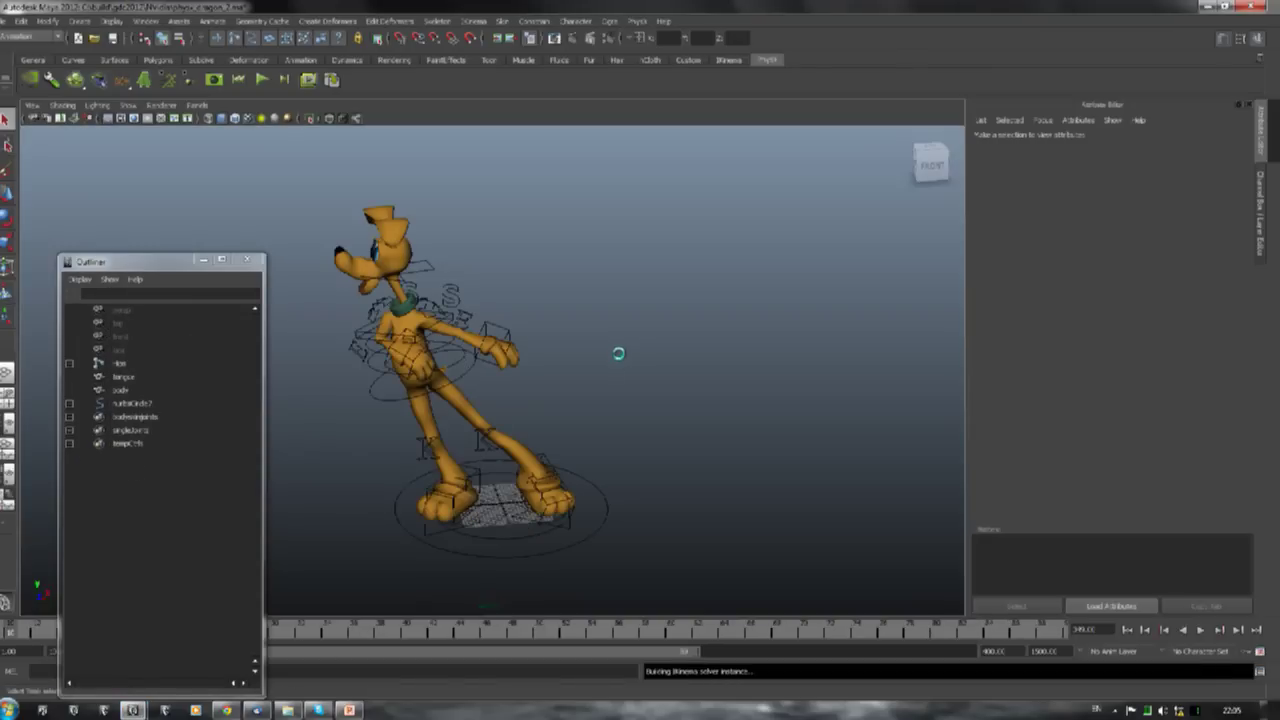
Shift the dog's hip control circle slightly toward its feet, then play the animation and stop it mid-swing
click(370, 397)
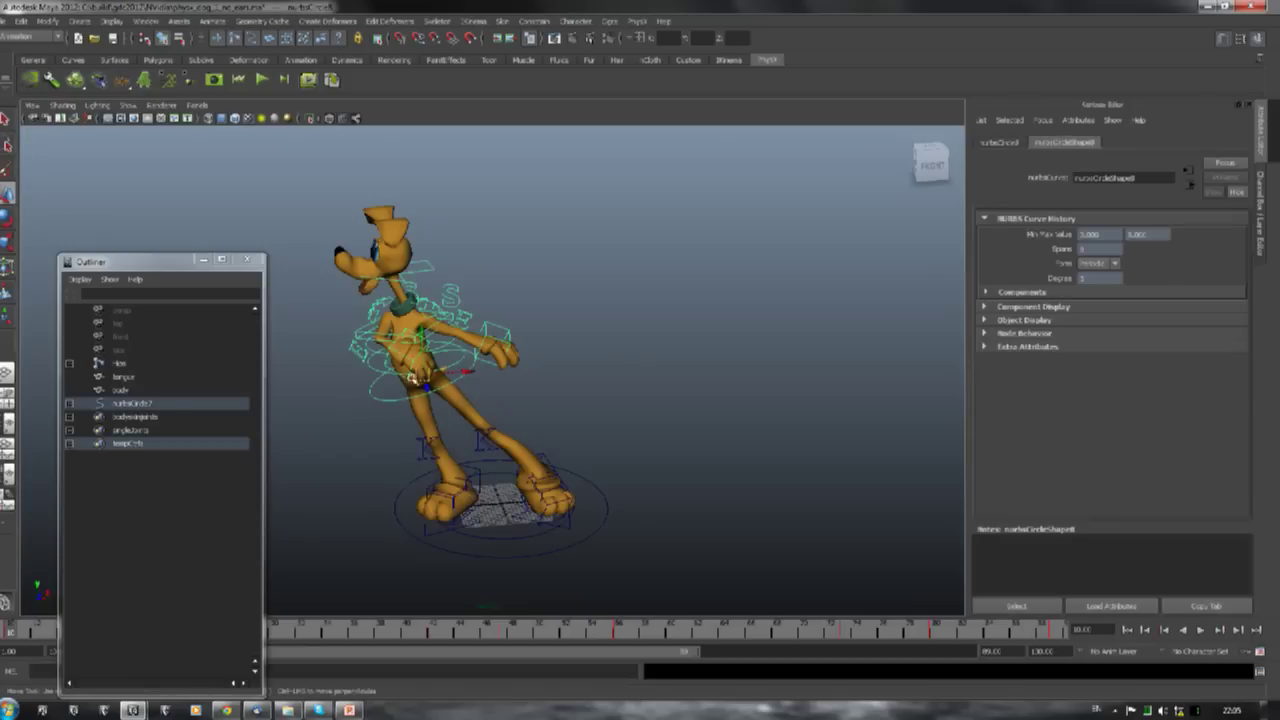
mouse_move(410, 378)
mouse_down()
mouse_move(396, 315)
mouse_move(455, 397)
mouse_move(395, 380)
mouse_move(457, 380)
mouse_move(432, 380)
mouse_up()
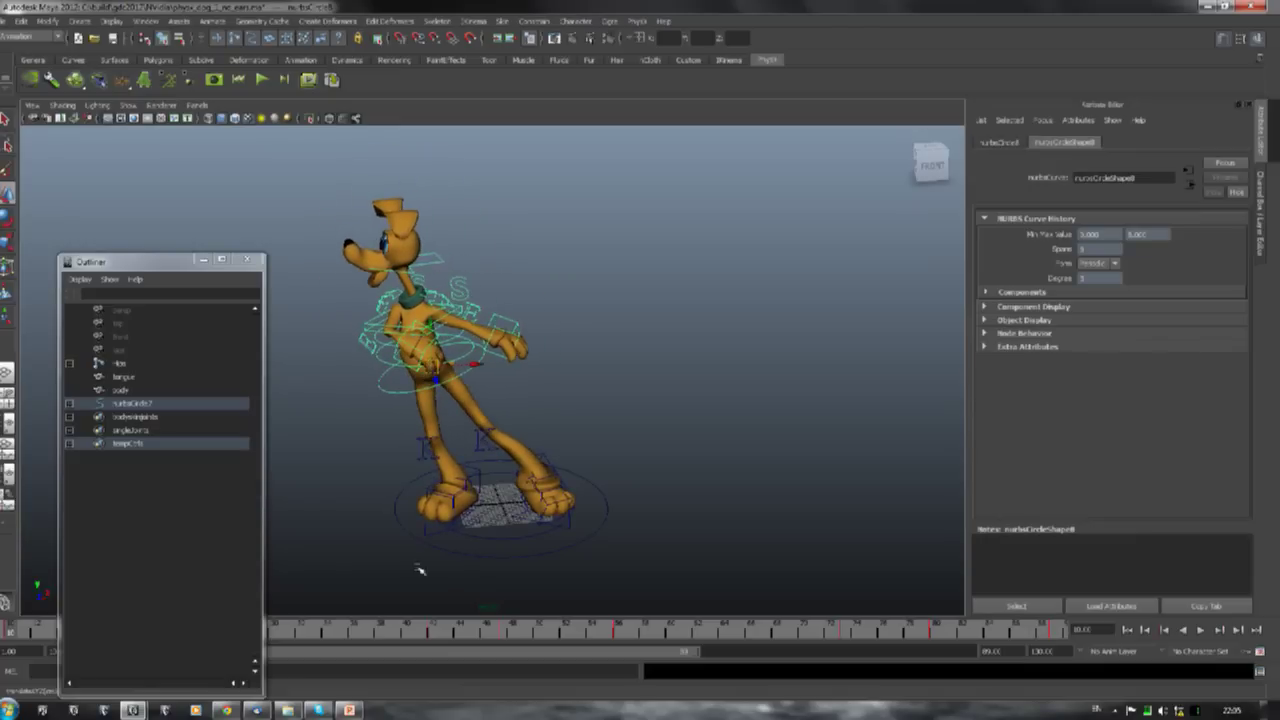
click(1205, 630)
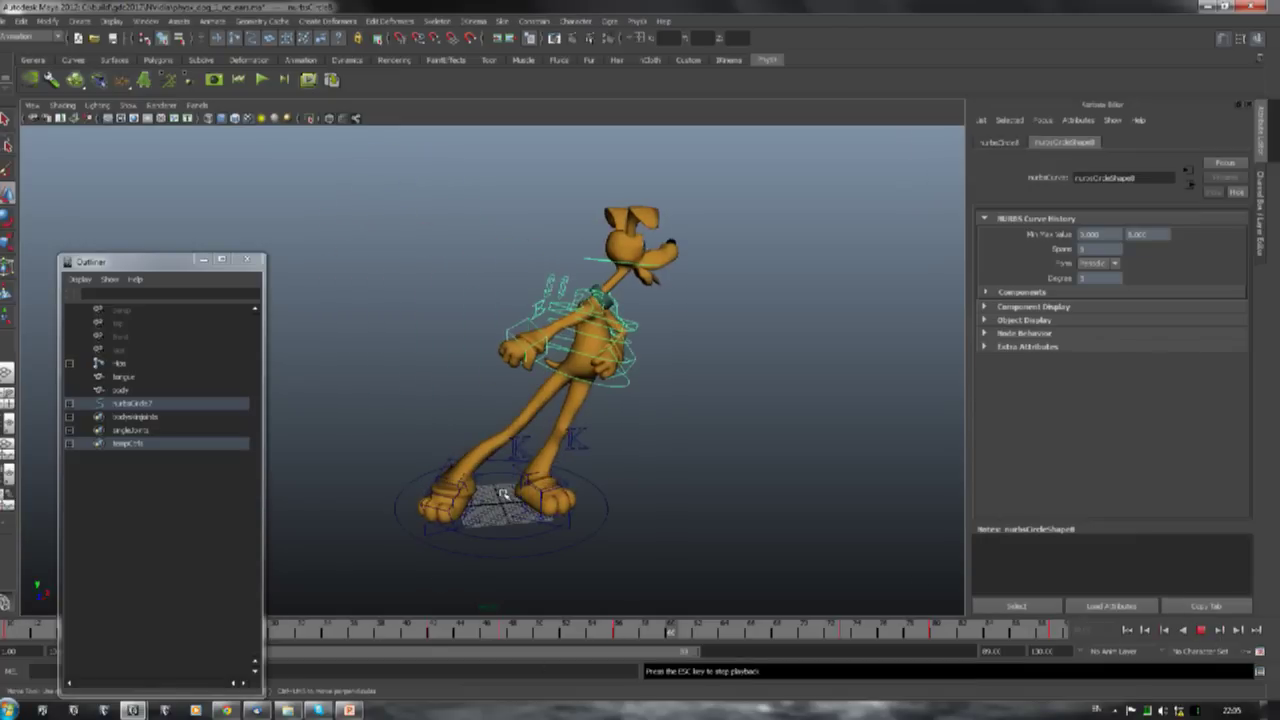
click(1205, 630)
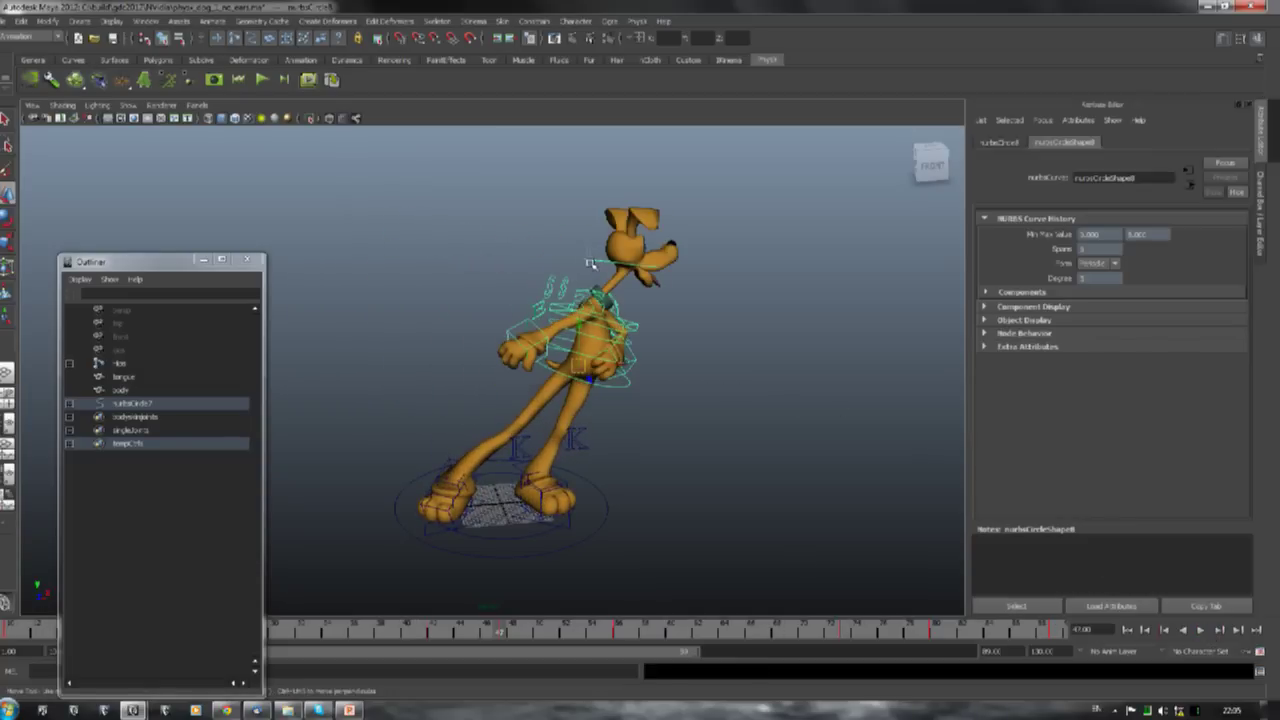
Lower the dog's head with its control curve and pull the trailing hand's control away from the body
click(617, 259)
drag(617, 259, 455, 360)
click(515, 330)
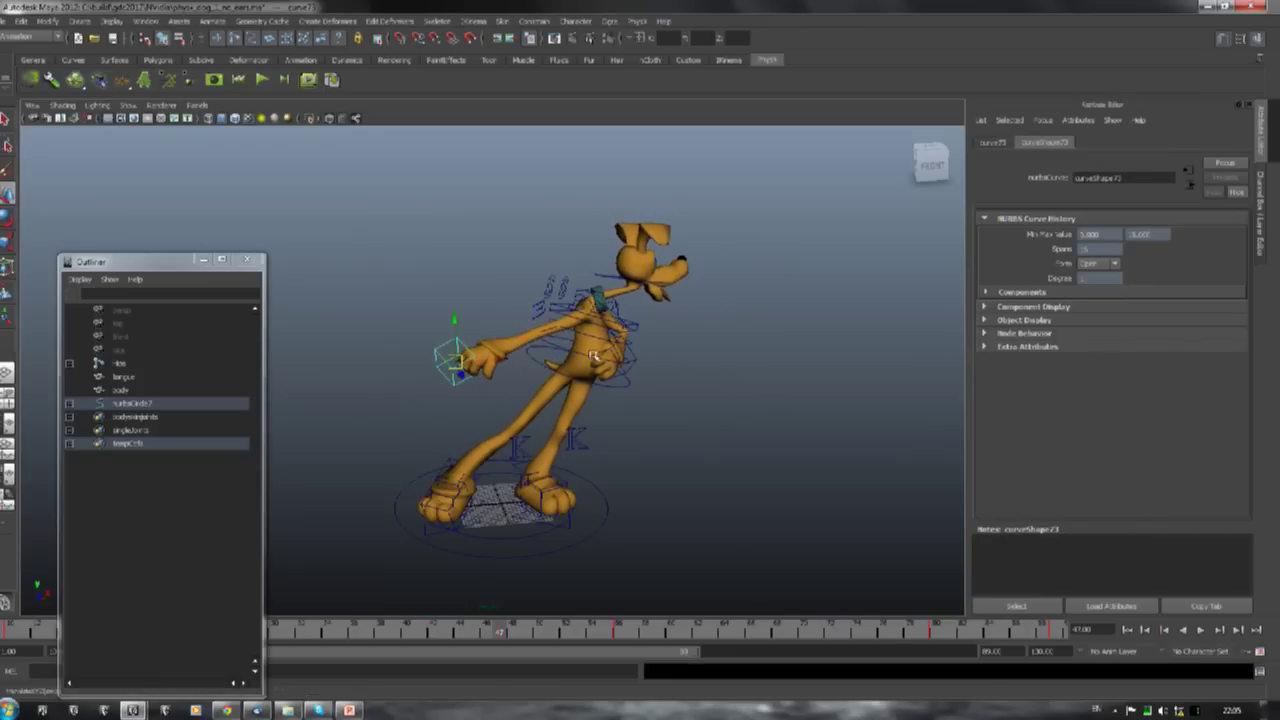
Return to the start frame, turn the view around the dog, and play and stop its animation
click(1128, 632)
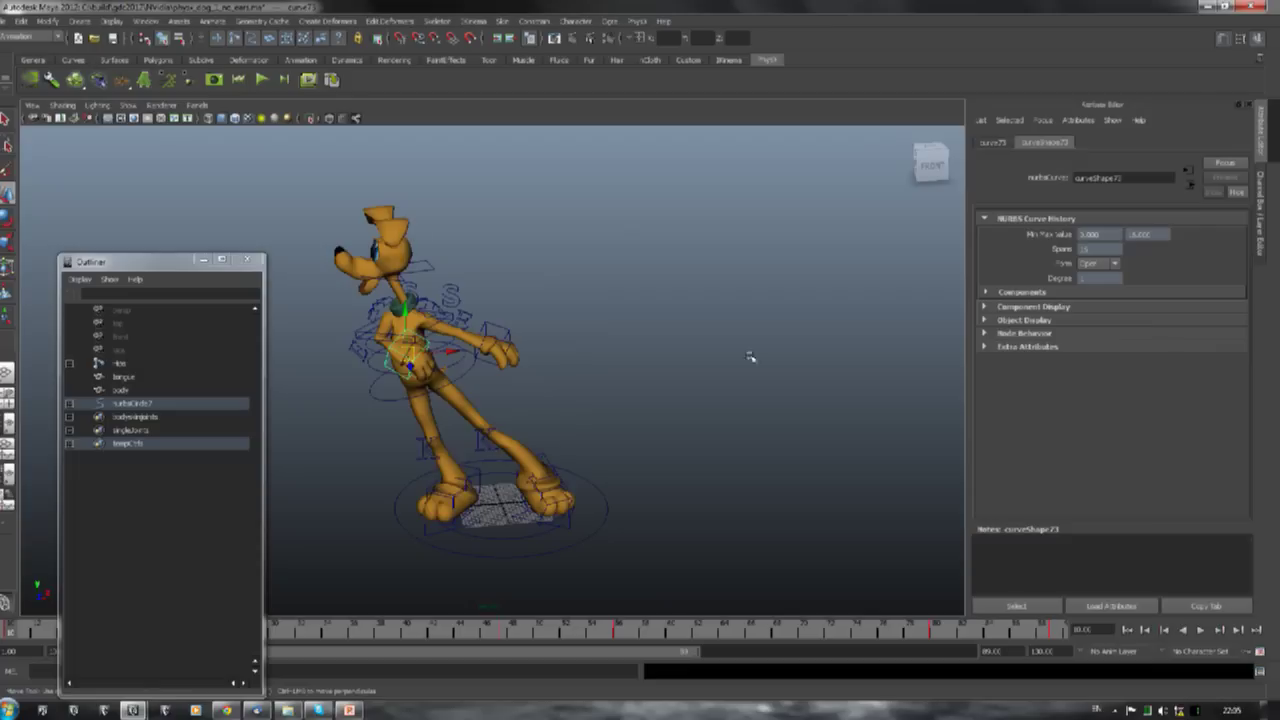
click(931, 160)
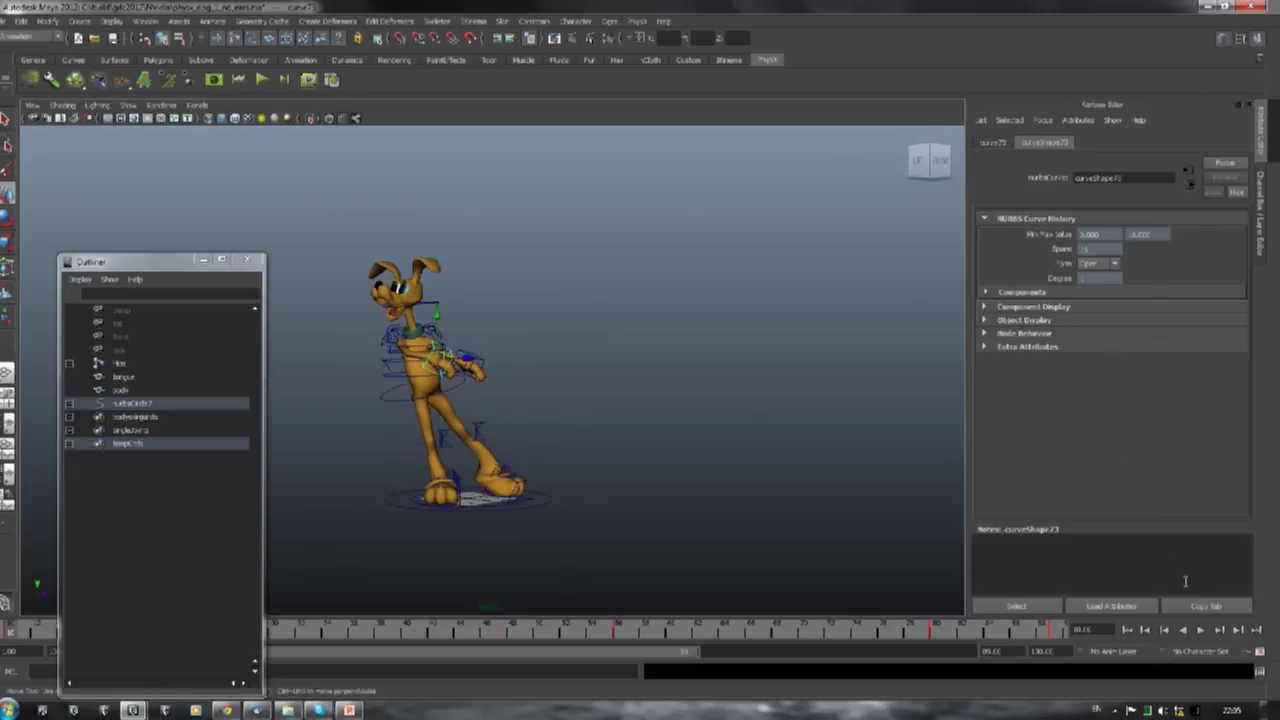
click(1203, 632)
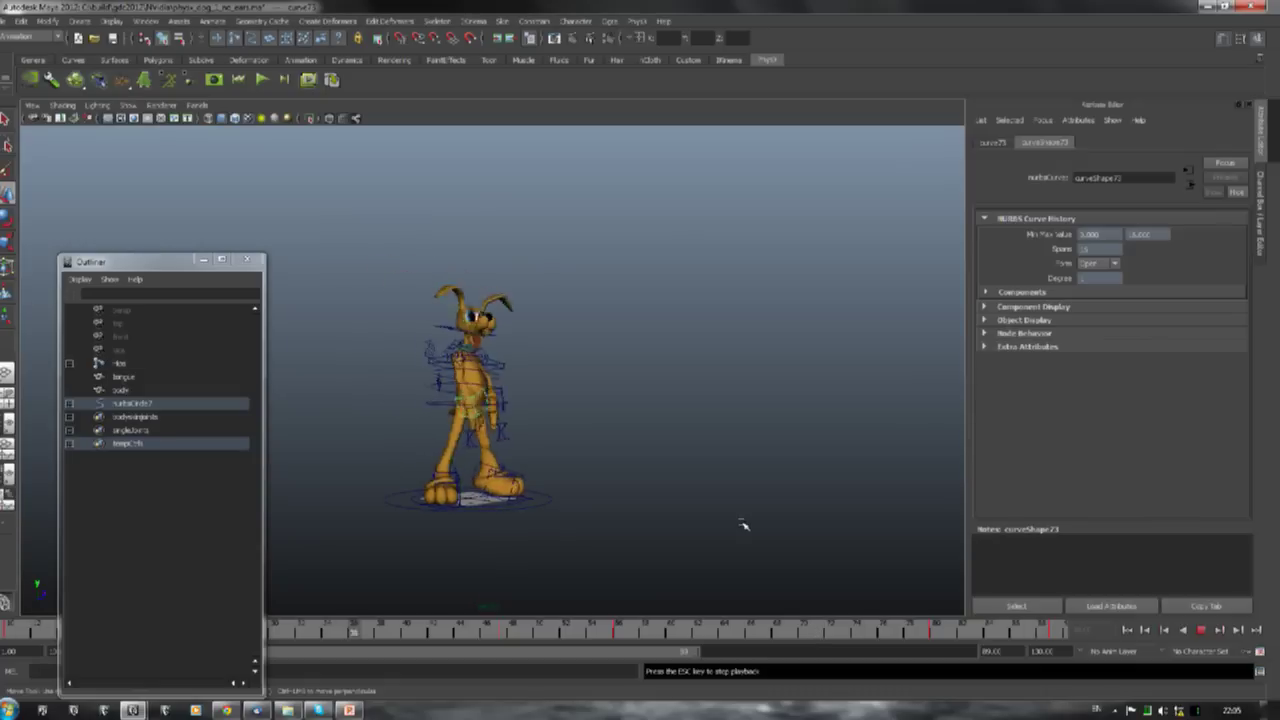
click(1203, 632)
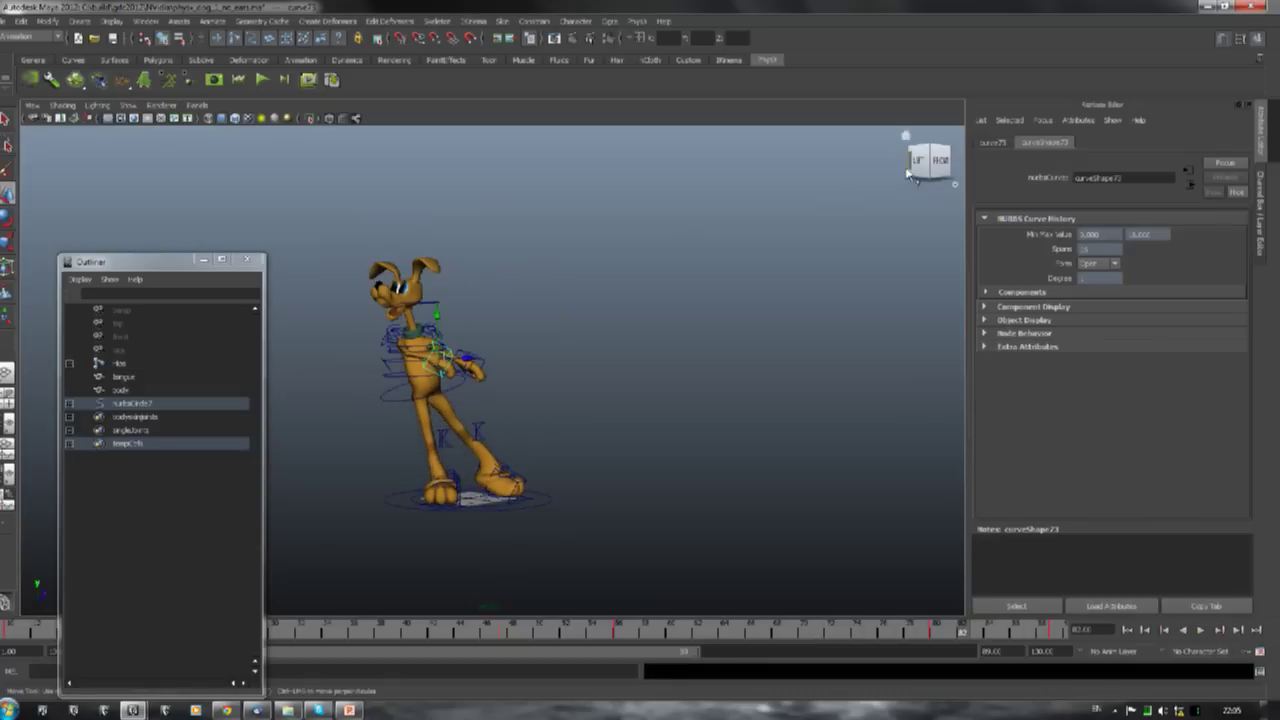
Open physx_dog_2_ears_animated.ma without saving the current scene, then play and stop the animation with moving ears
click(12, 21)
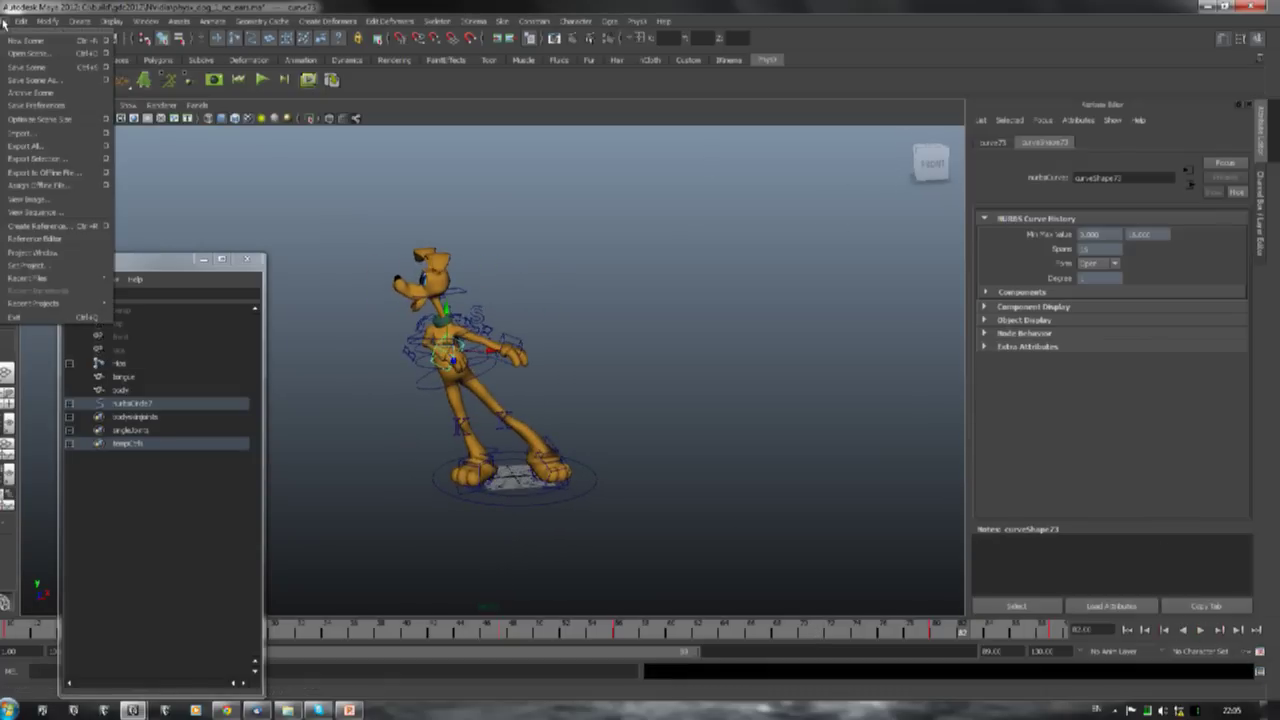
click(40, 55)
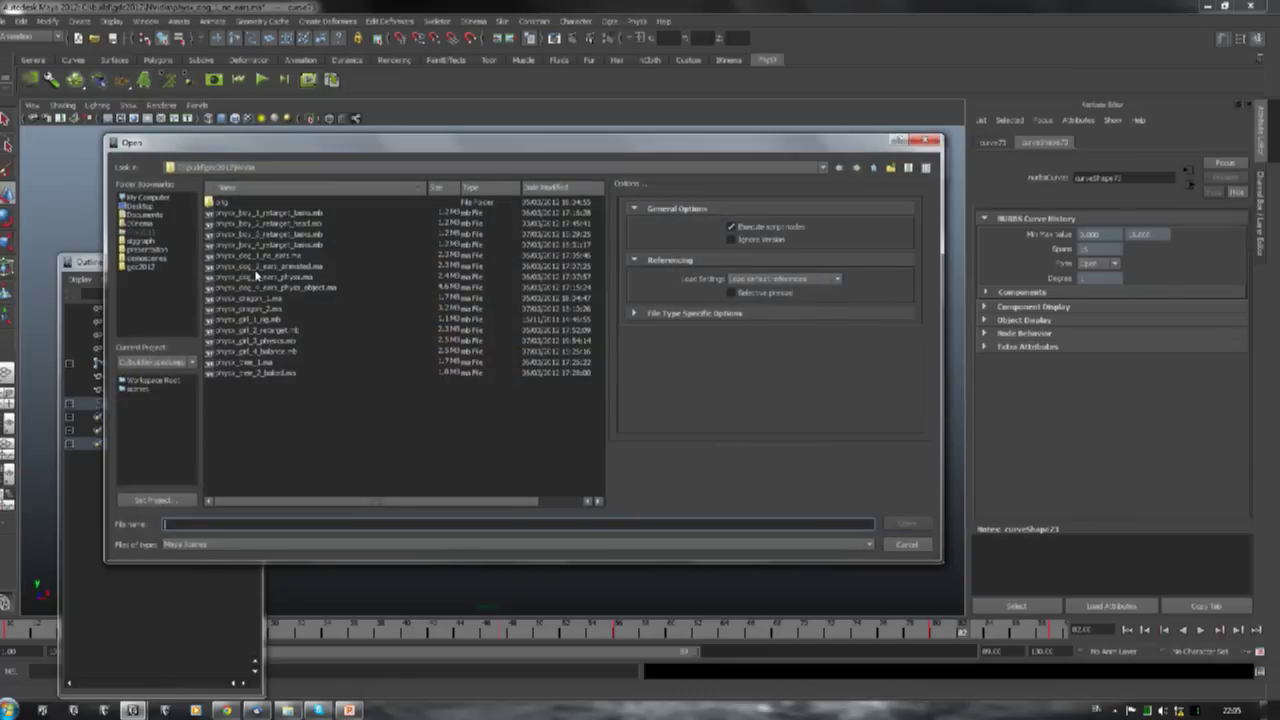
double_click(253, 271)
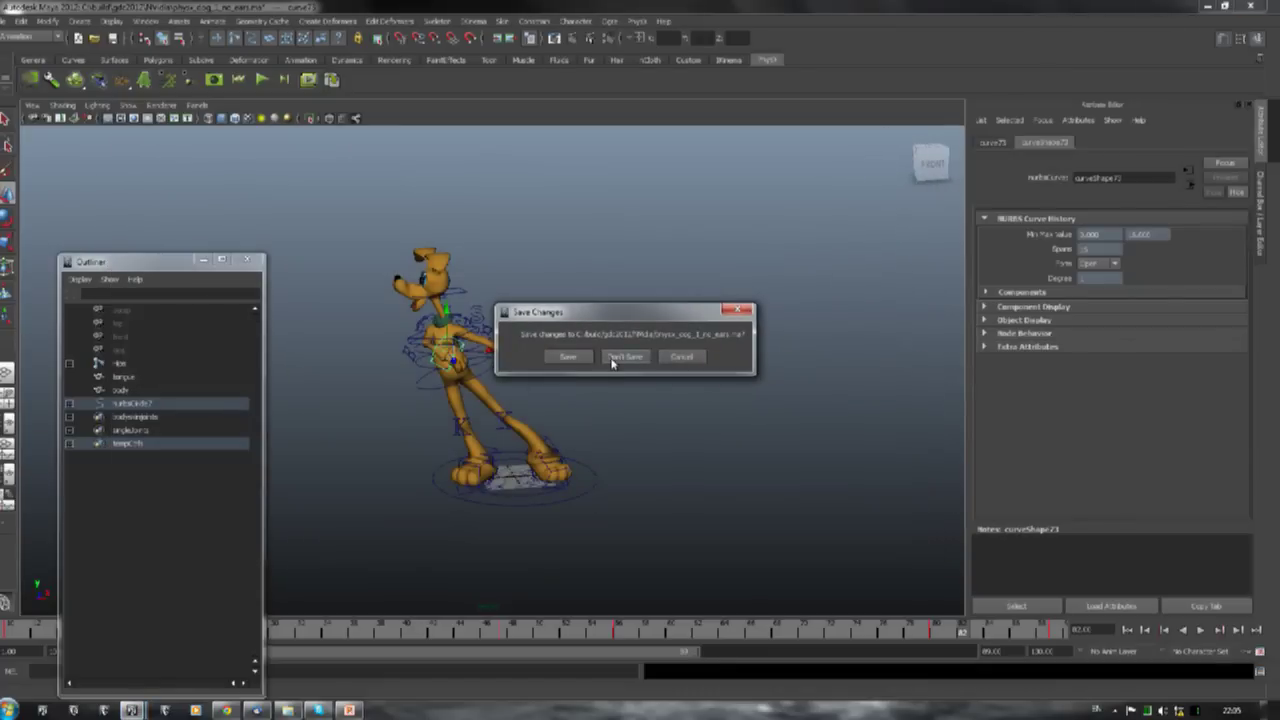
click(624, 357)
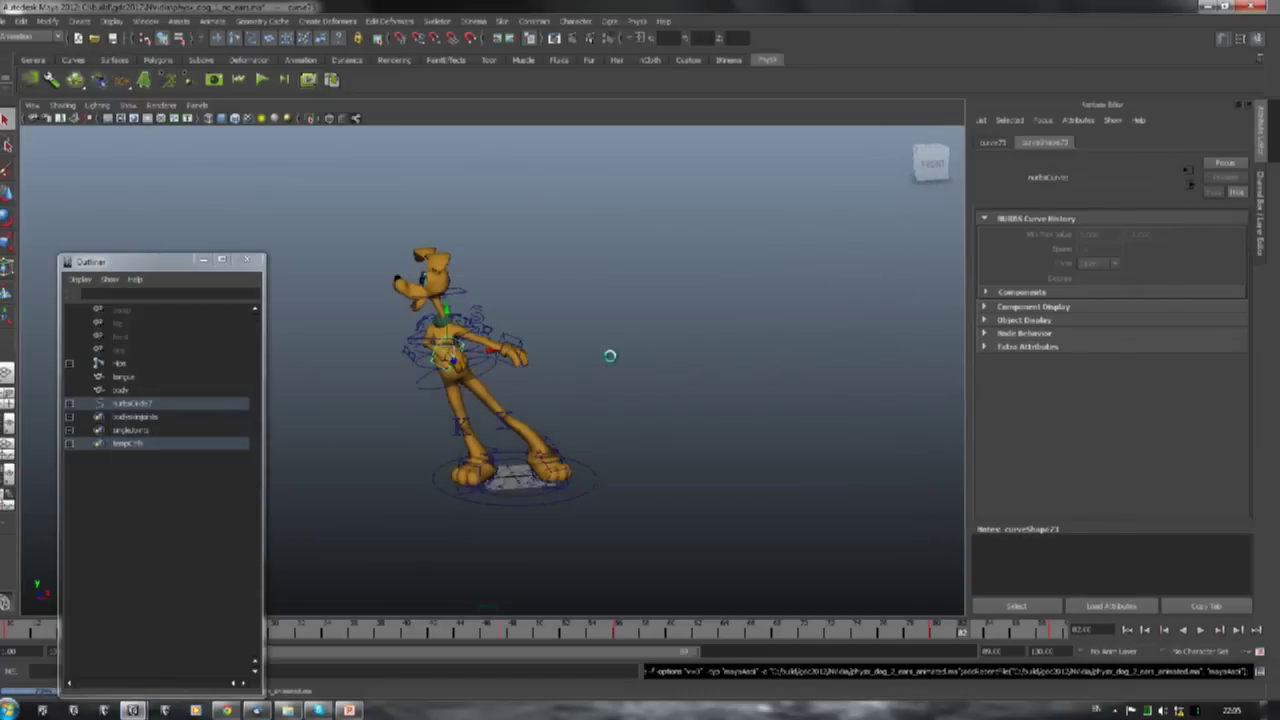
click(1200, 628)
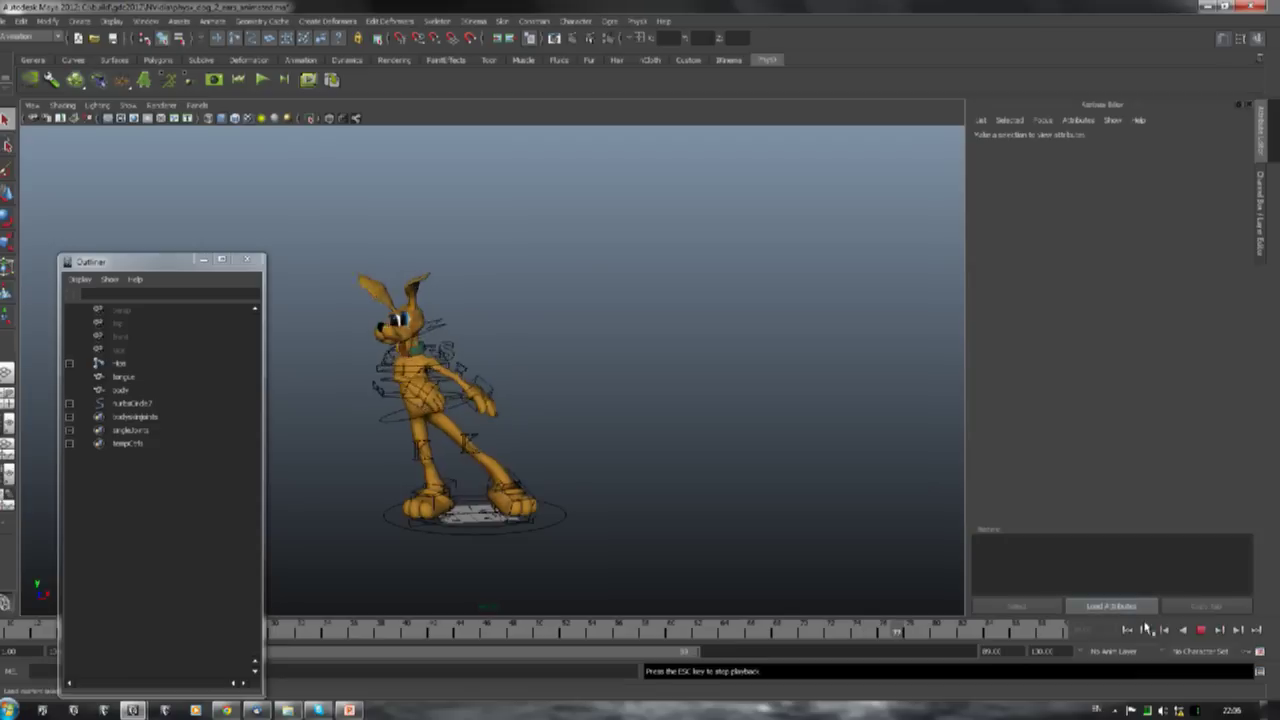
click(1200, 629)
Open the scene physx_dog_3_ears_physx.ma without saving the changes to the animated-ears scene
click(20, 21)
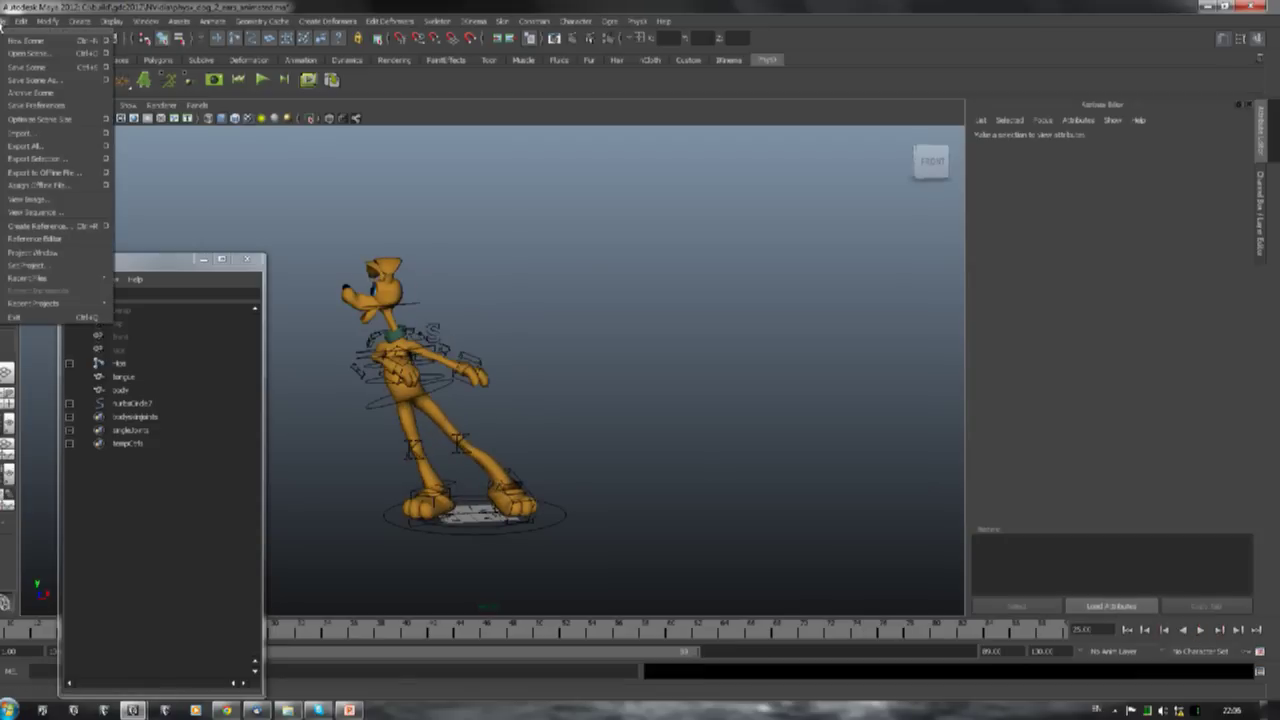
click(45, 55)
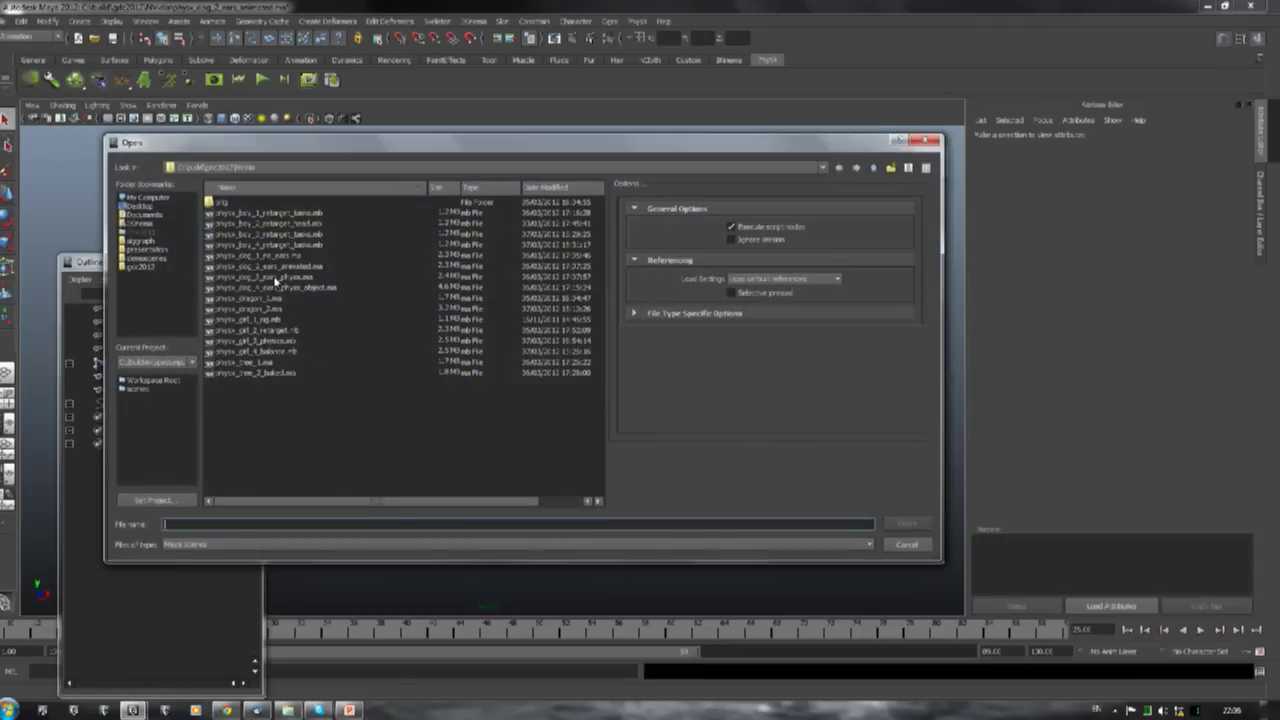
double_click(274, 277)
click(618, 362)
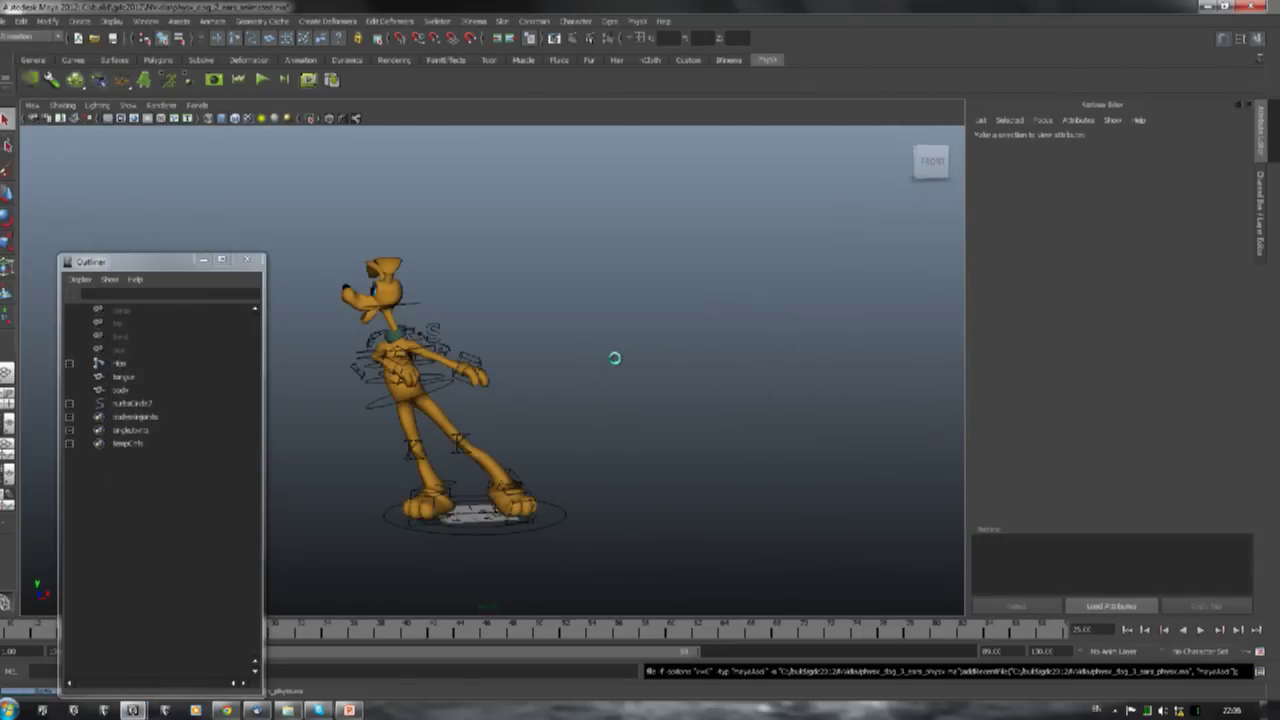
Select the dog's red scarf mesh, clear the selection, and play the scene to watch the ears and scarf react
click(414, 374)
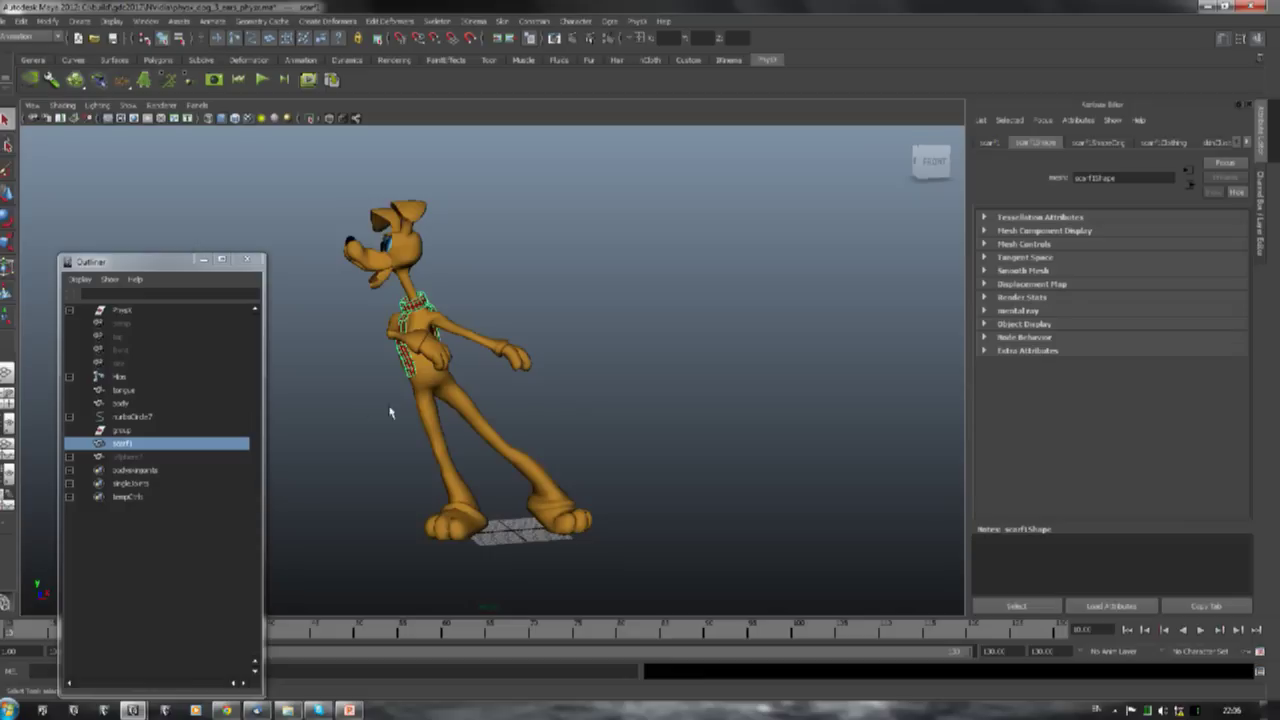
click(782, 393)
key(alt+v)
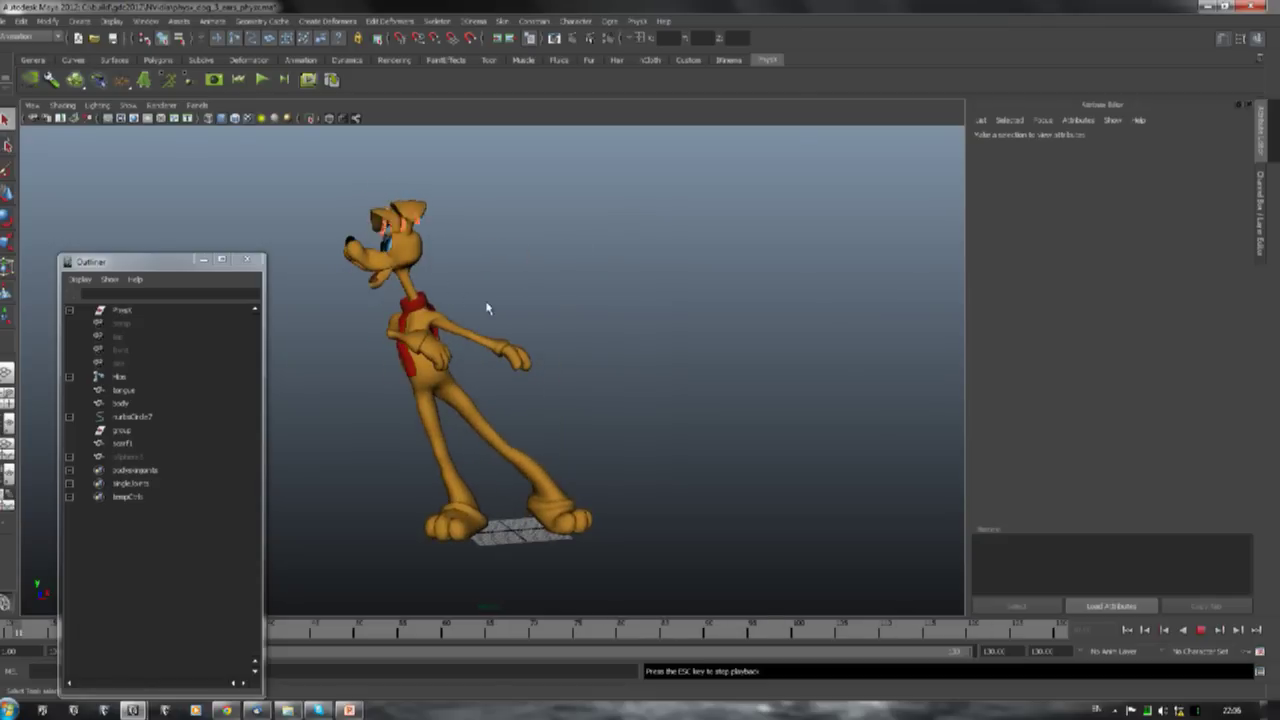
Open physx_dog_4_ears_physx_object.ma without saving the current scene, and move the Outliner clear of the two dogs
click(7, 20)
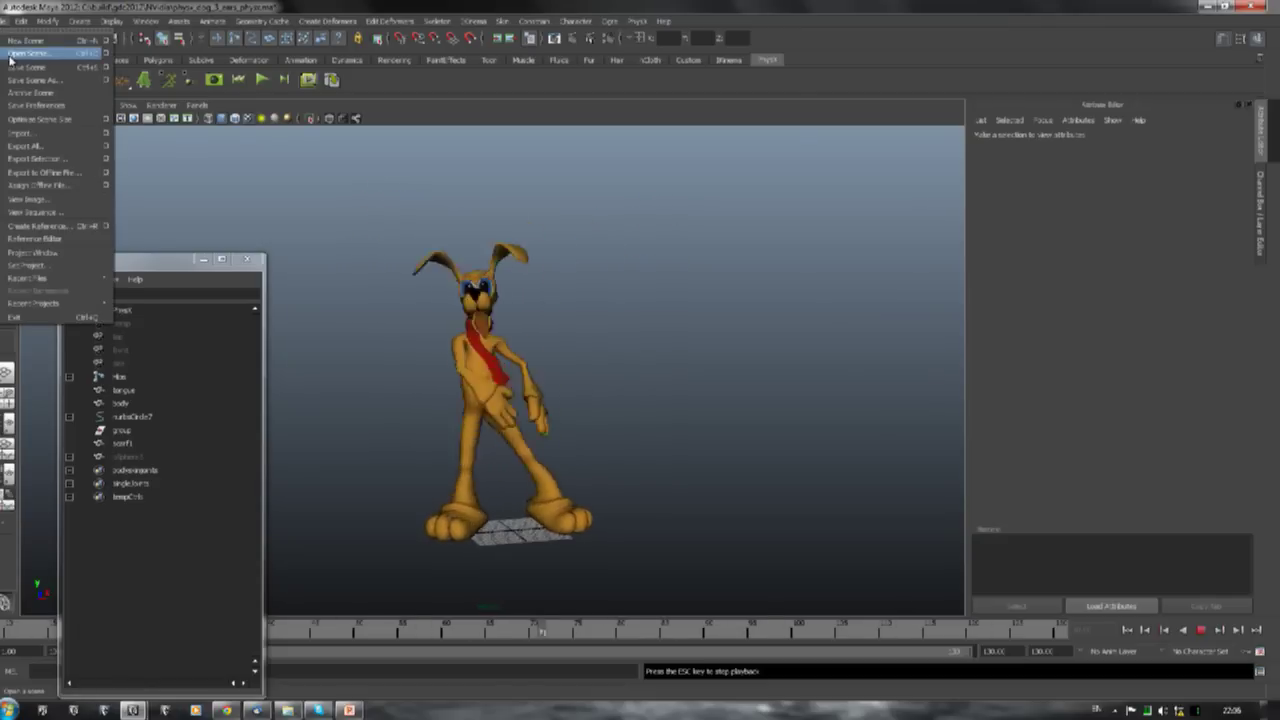
click(30, 52)
double_click(262, 287)
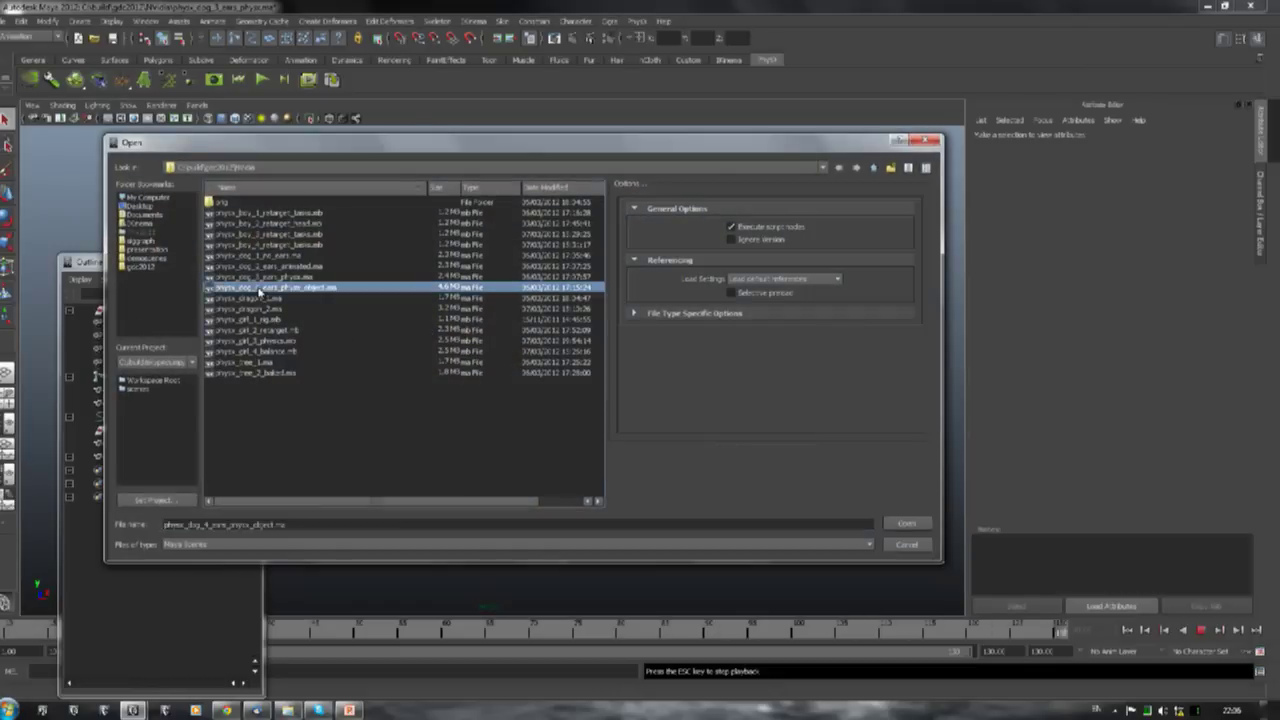
click(624, 357)
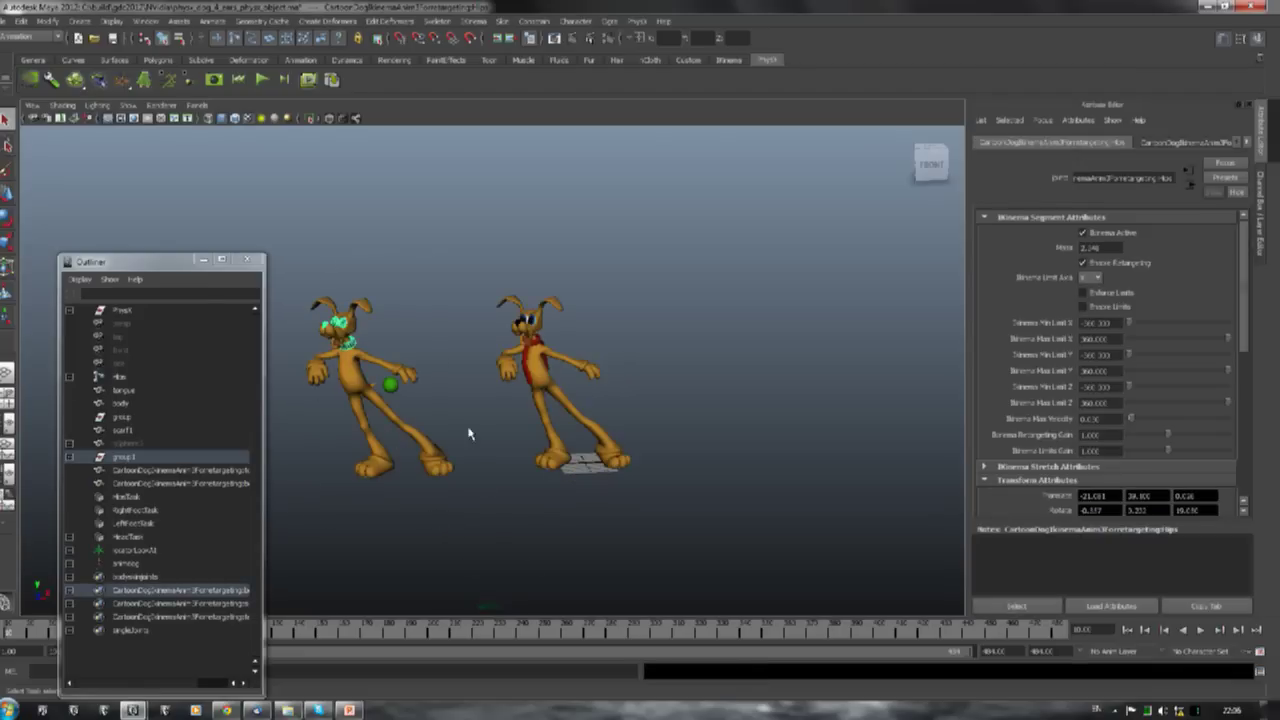
click(443, 500)
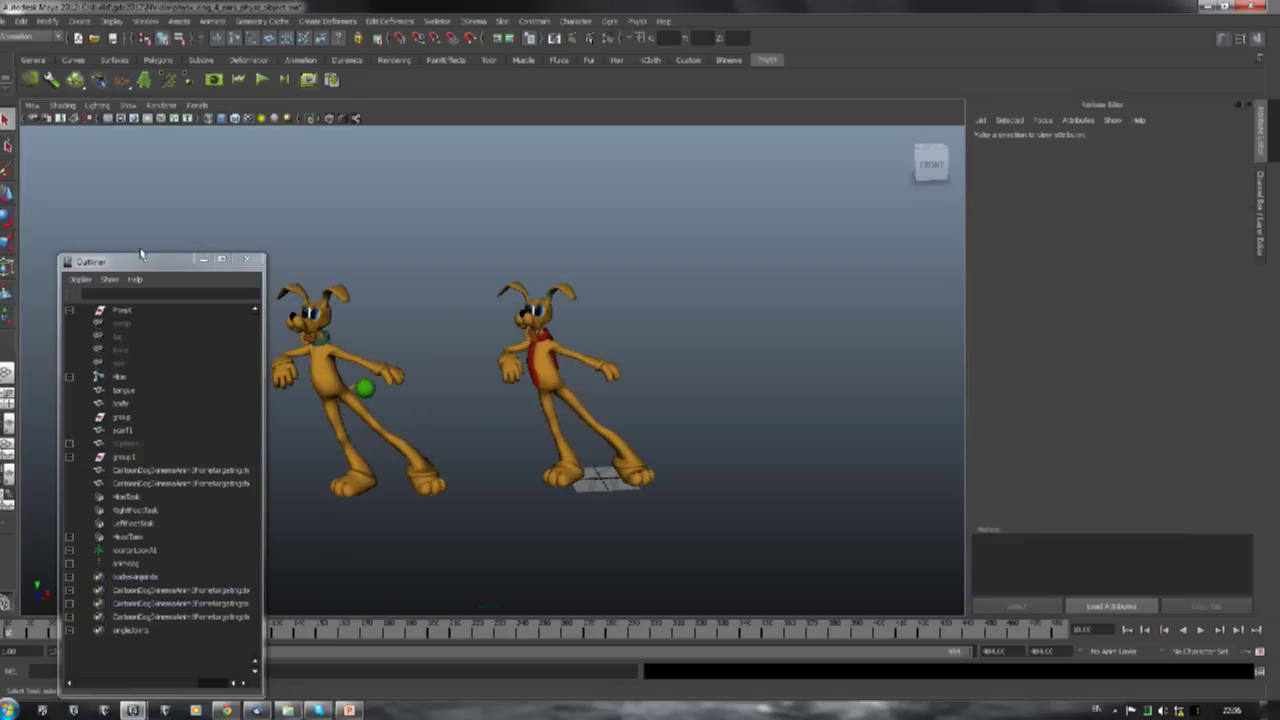
drag(198, 266, 156, 308)
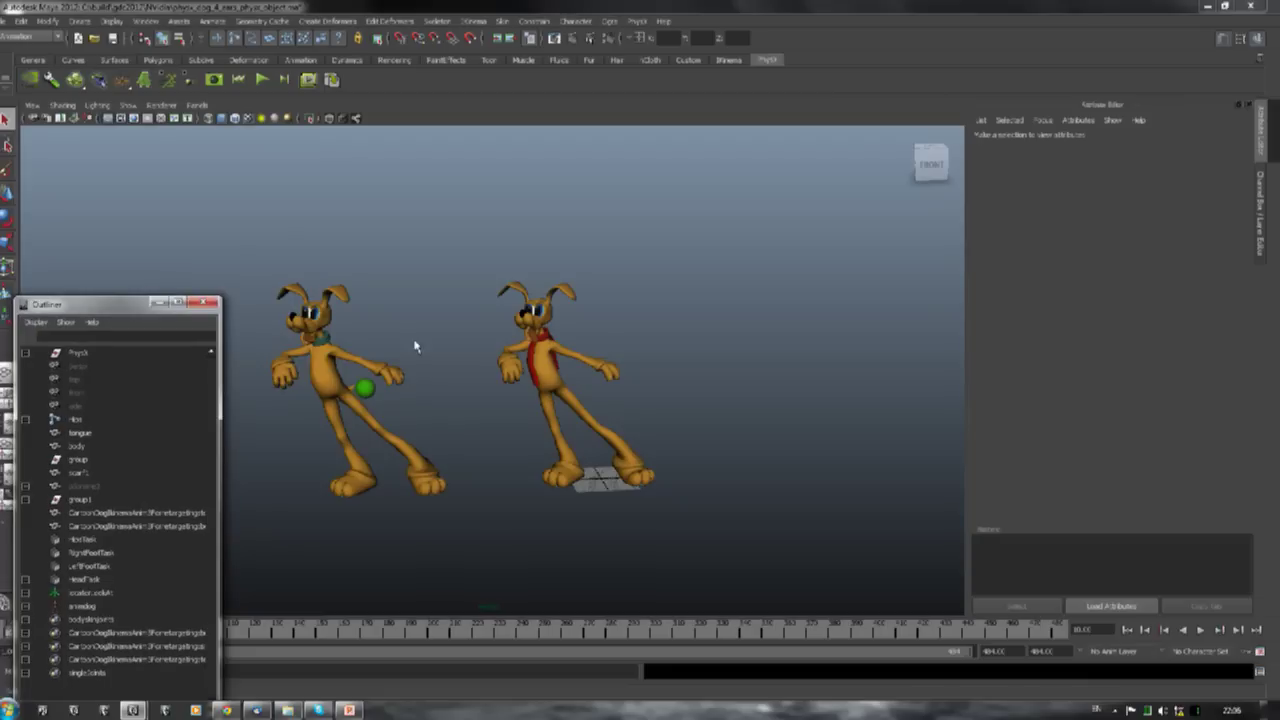
Select and deselect the green sphere beside the dog without a scarf, then play and stop the two-dog animation
click(360, 397)
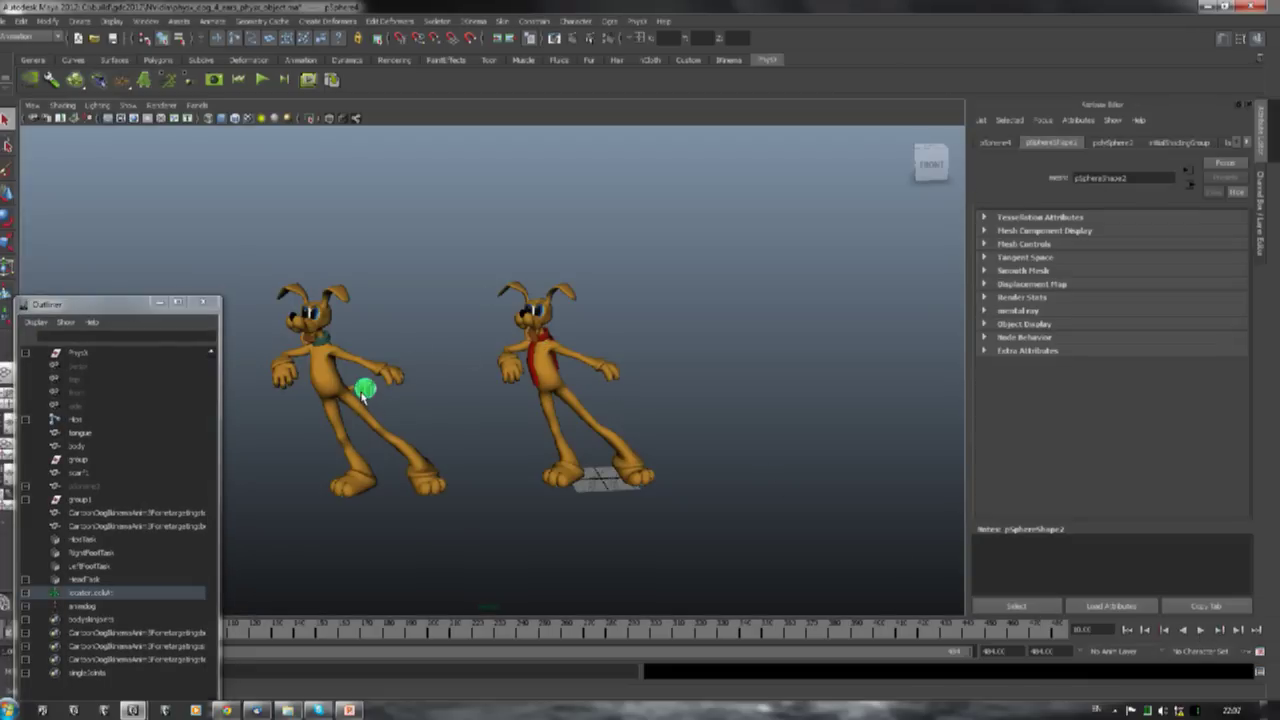
click(738, 514)
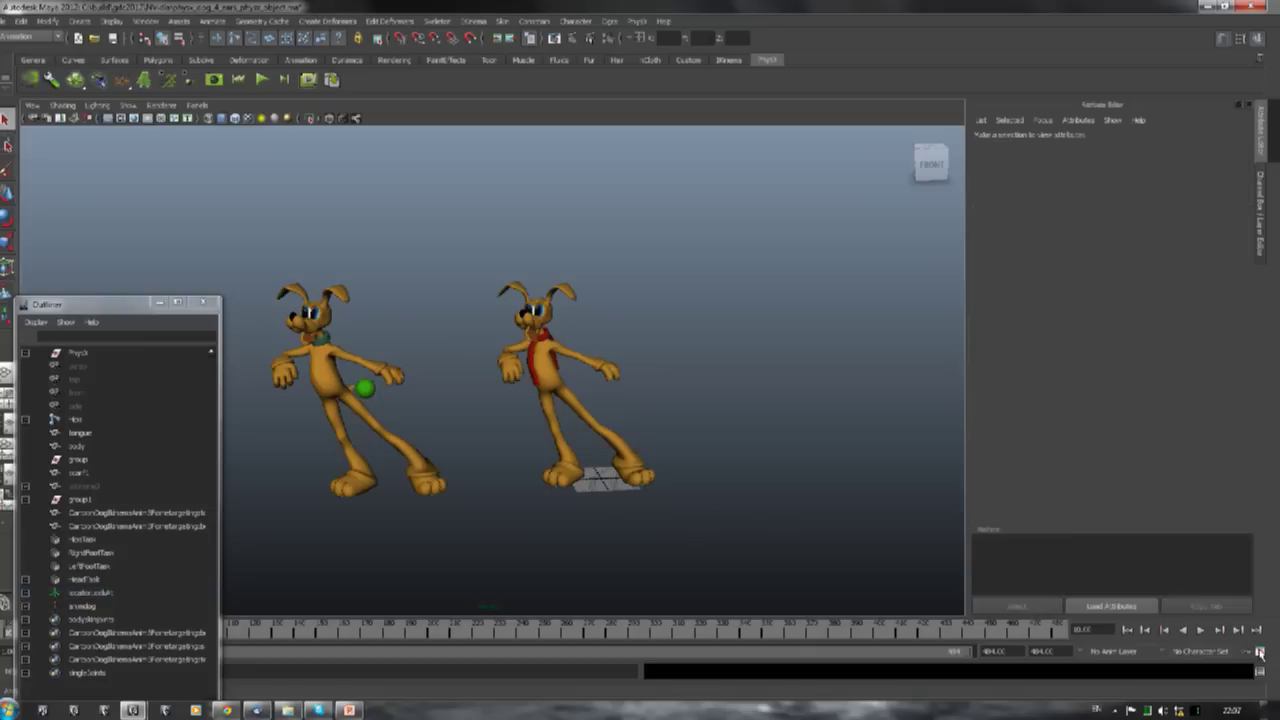
click(1201, 630)
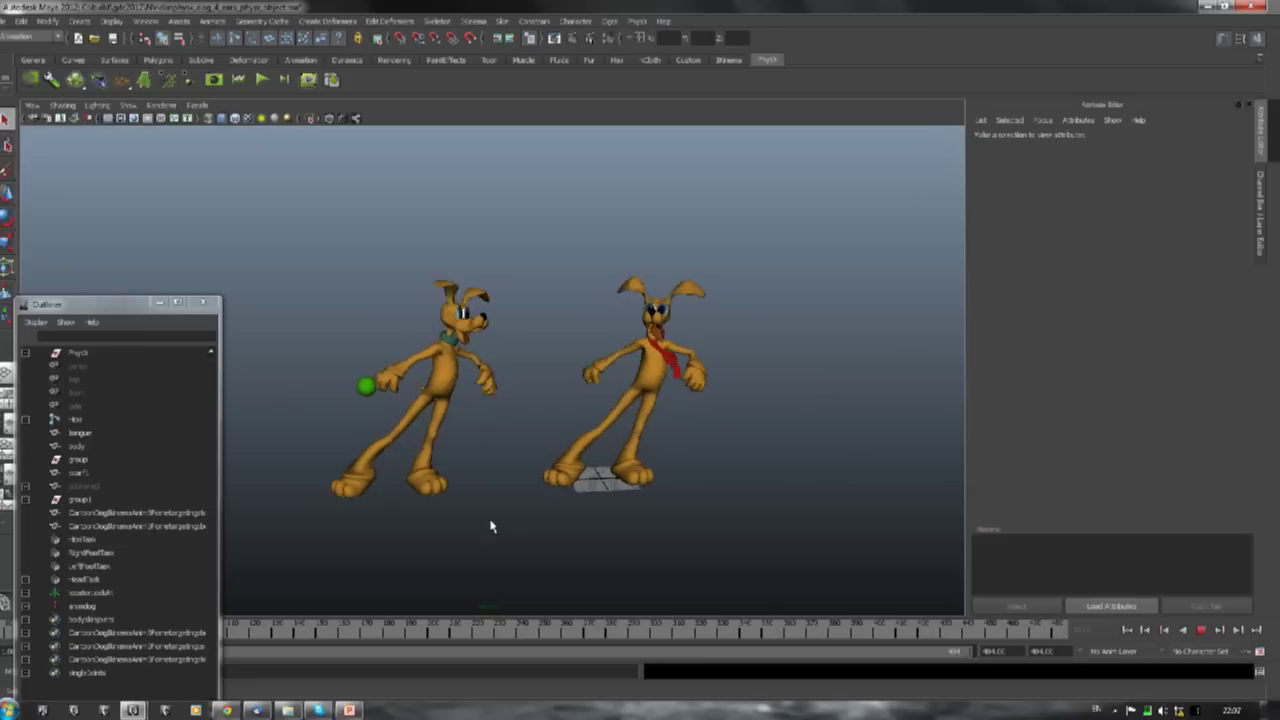
click(1200, 629)
Open physx_girl_1_rig.mb without saving the dog scene, then play the girl's animation and stop it in the kneeling pose
click(11, 20)
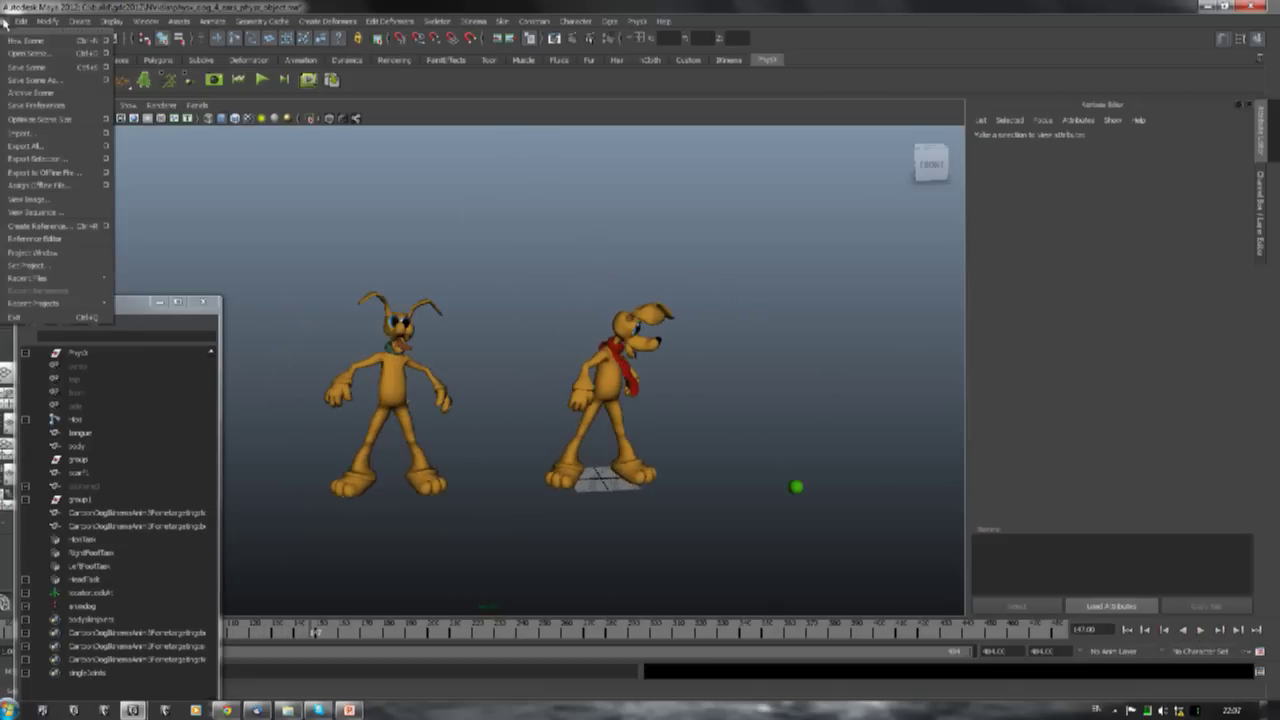
click(40, 53)
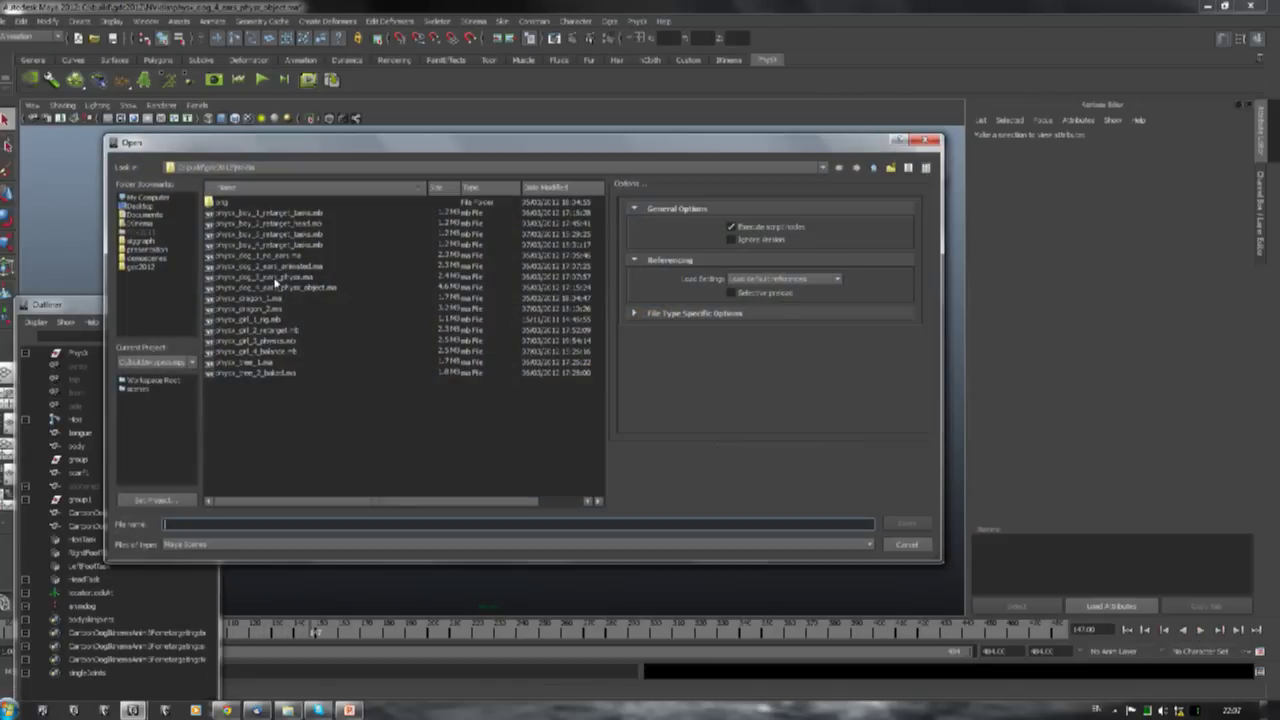
double_click(272, 333)
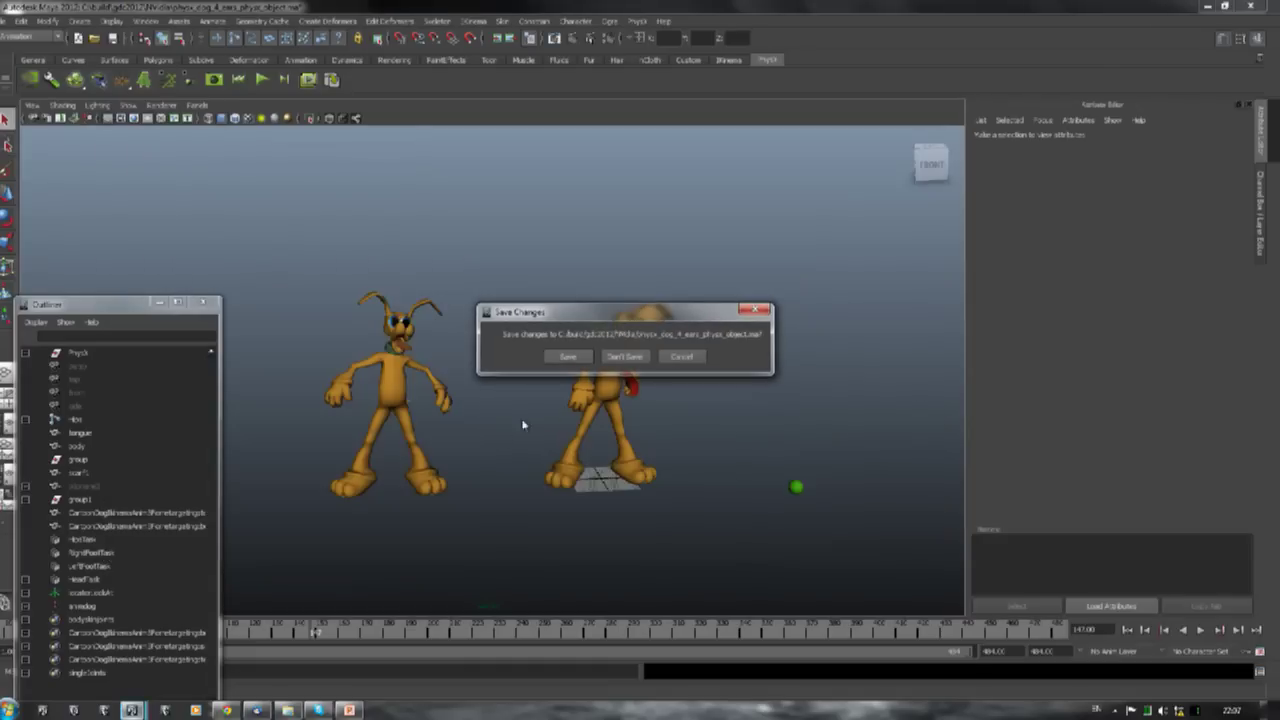
click(643, 360)
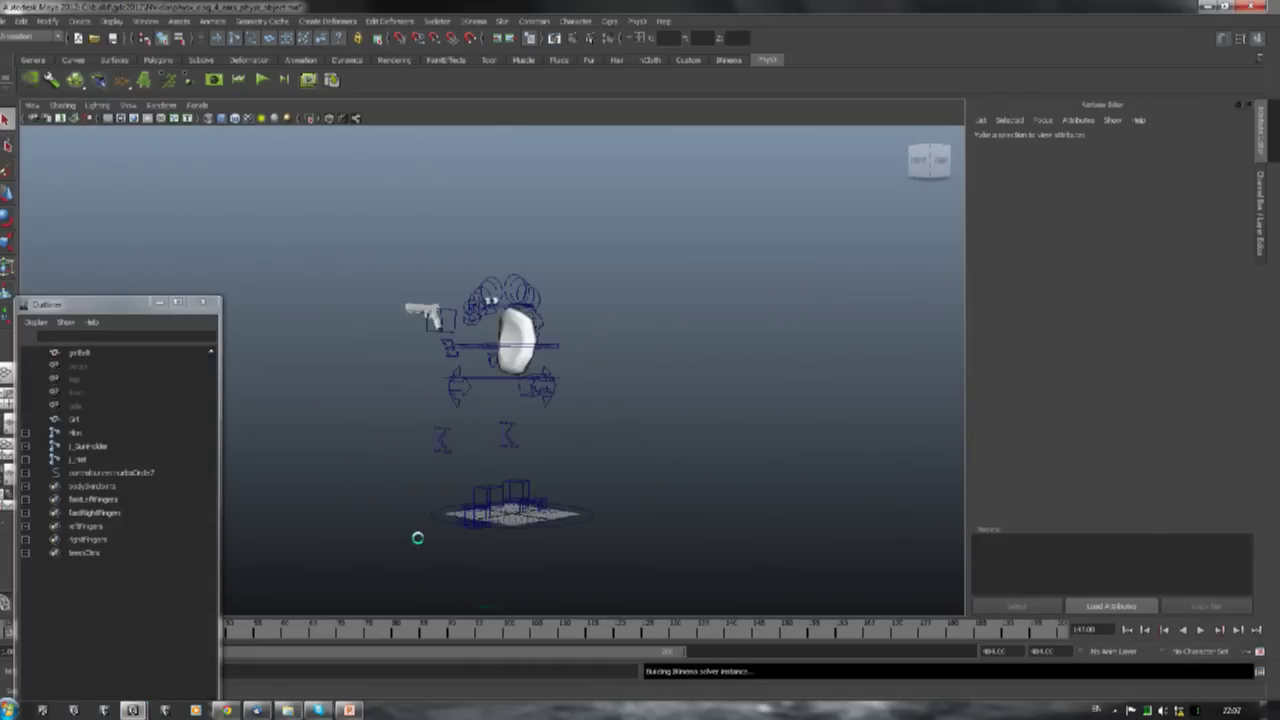
click(1205, 632)
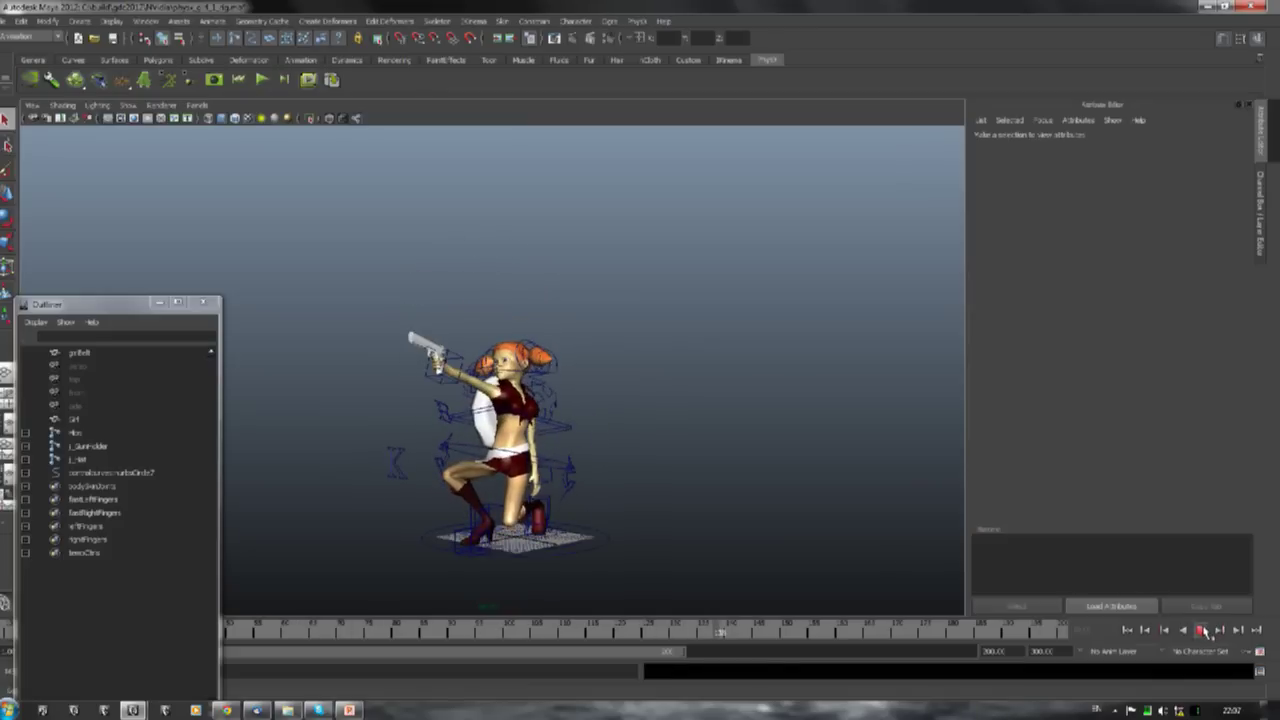
key(Escape)
Move the kneeling girl's front foot control outward, then scrub the timeline back to frame 84
drag(451, 558, 424, 534)
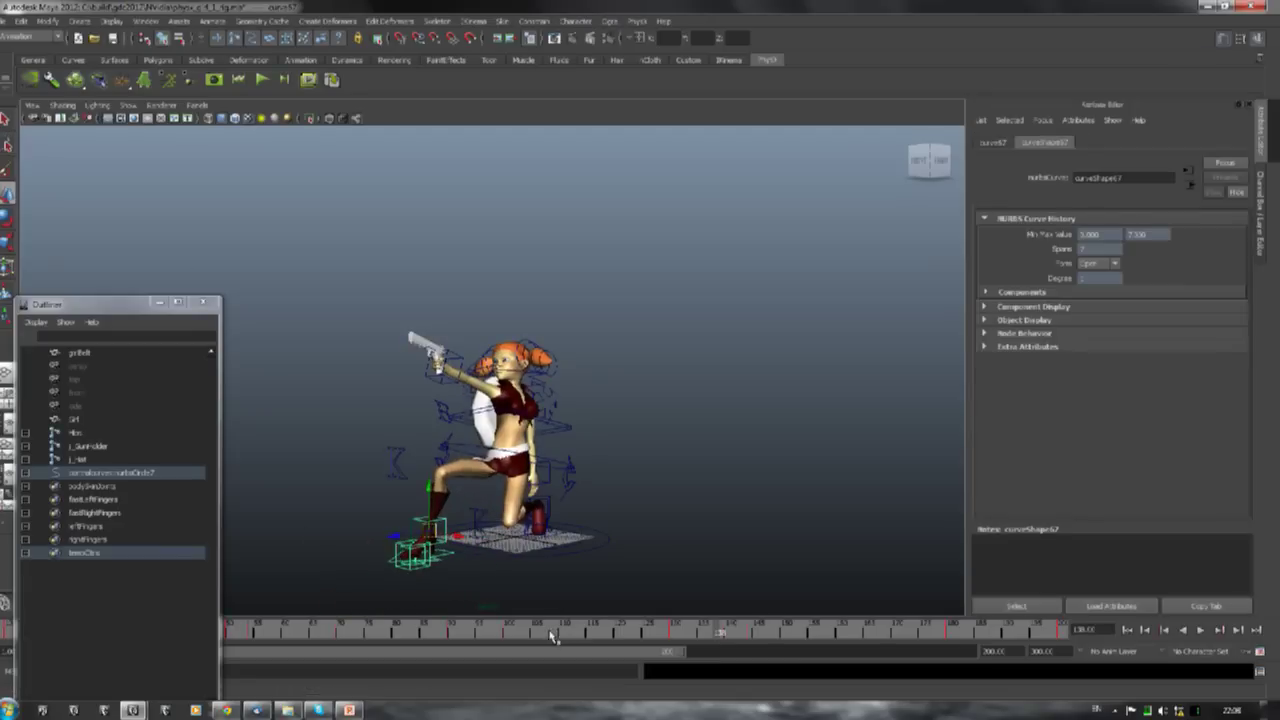
drag(553, 637, 418, 632)
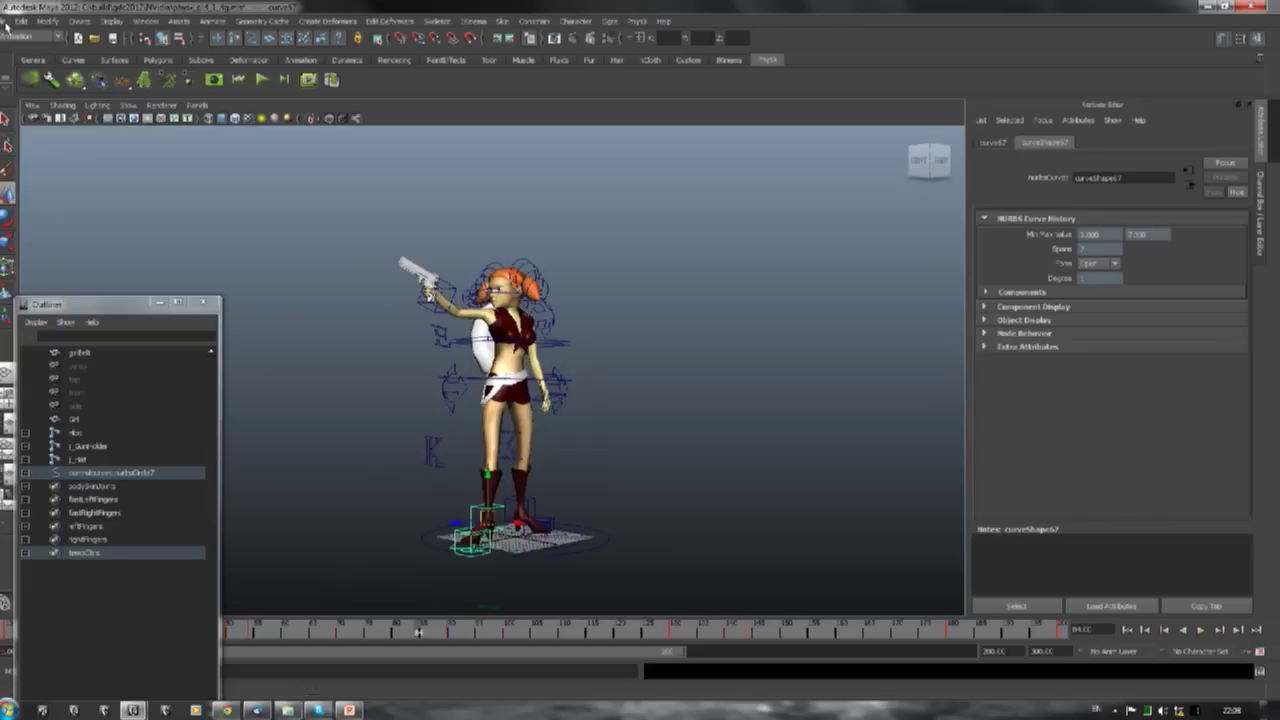
Open physx_girl_2_retarget.mb without saving the rig scene, then play and stop the animation of the two girls
click(8, 21)
click(40, 50)
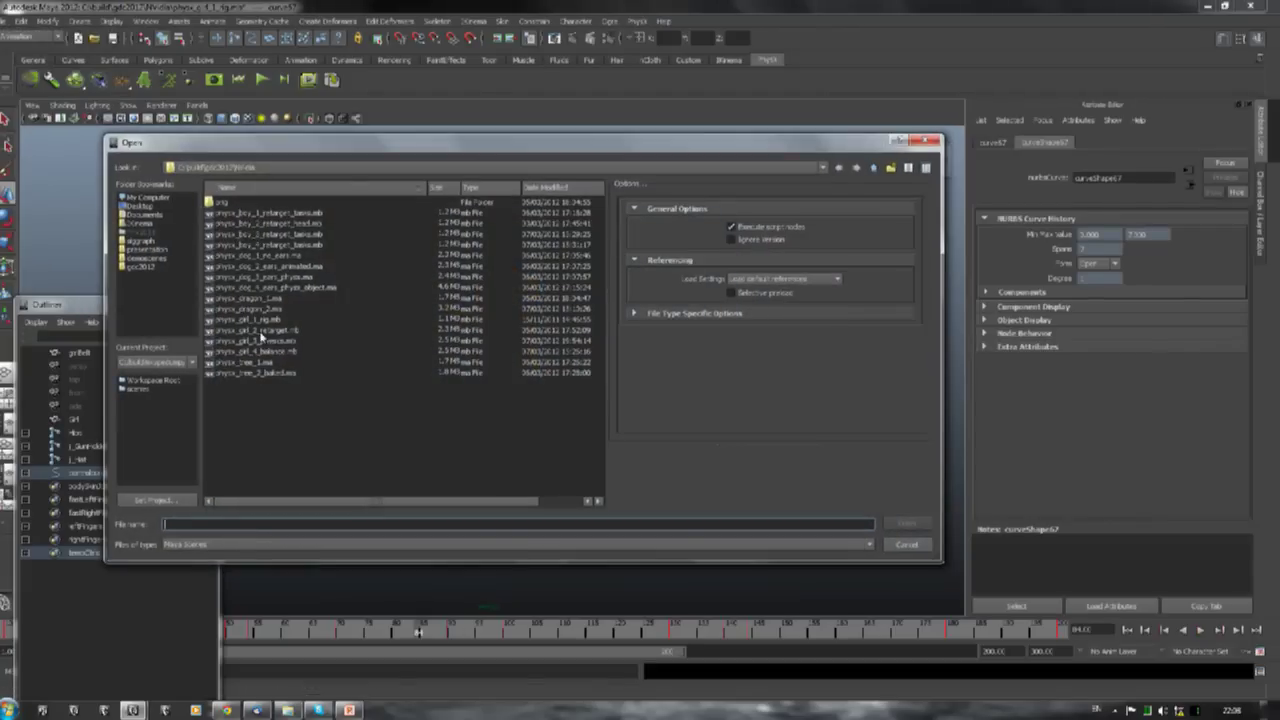
double_click(258, 331)
click(612, 357)
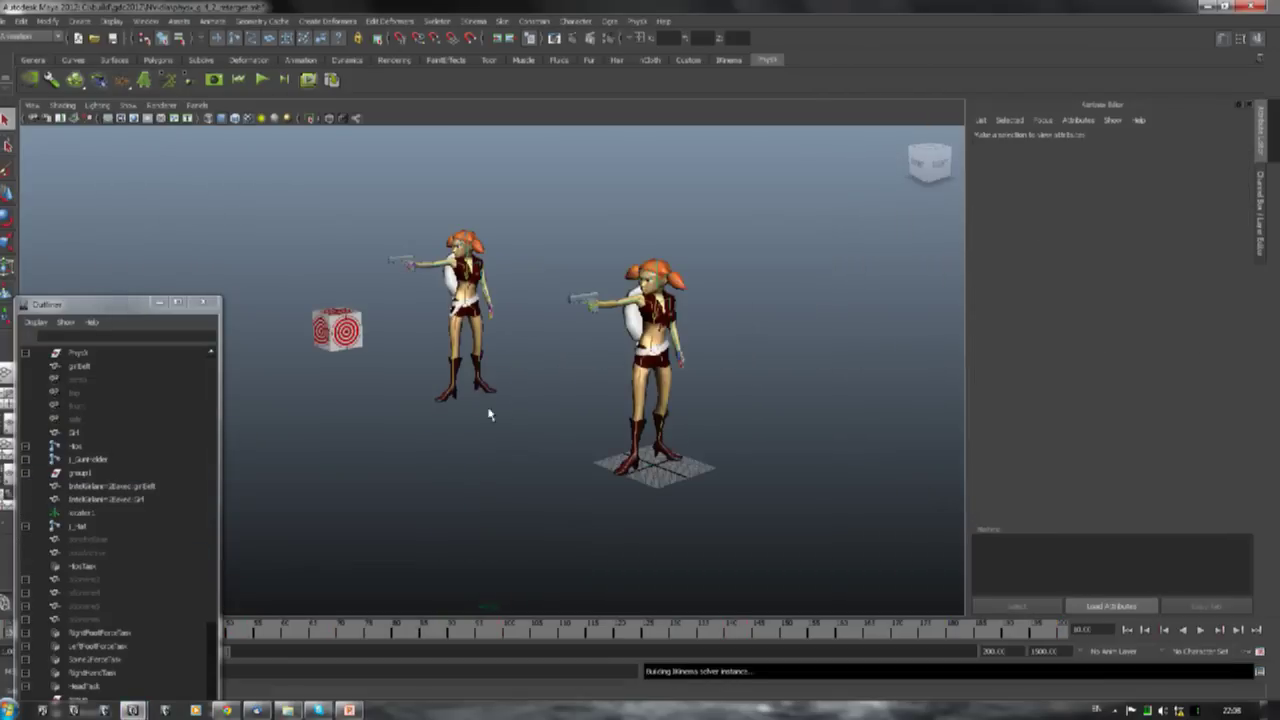
click(1199, 631)
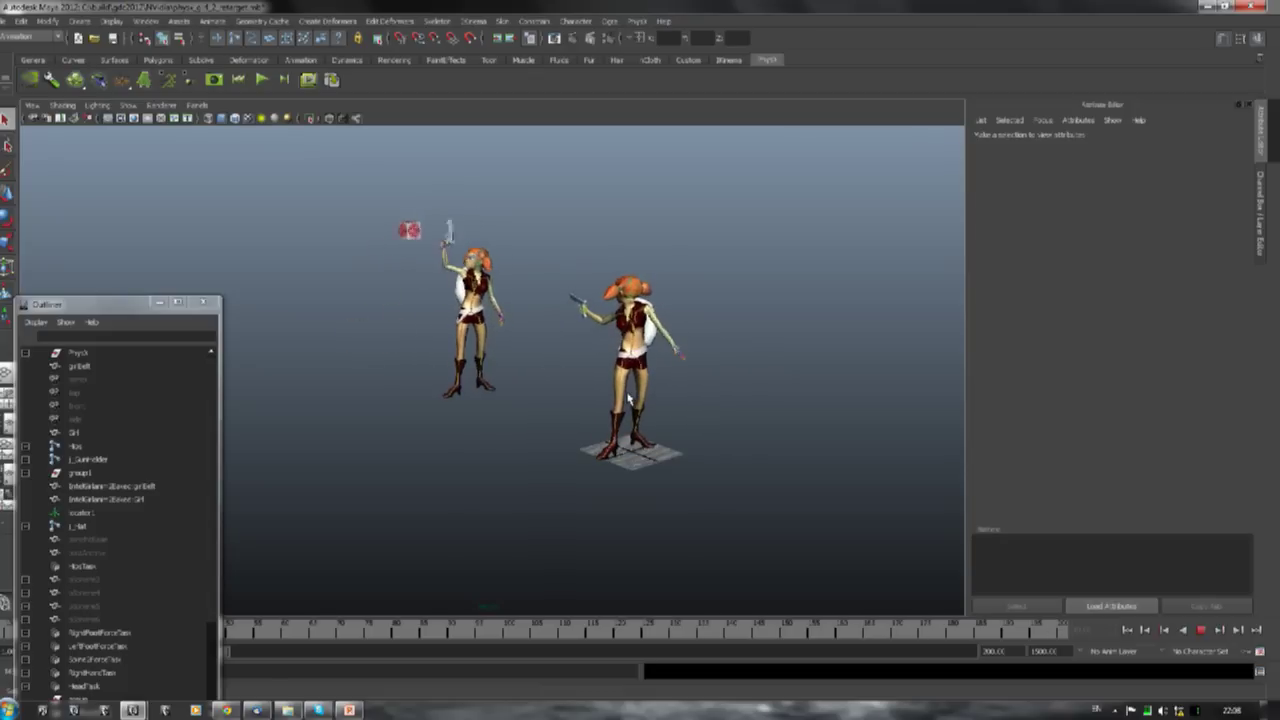
click(1201, 631)
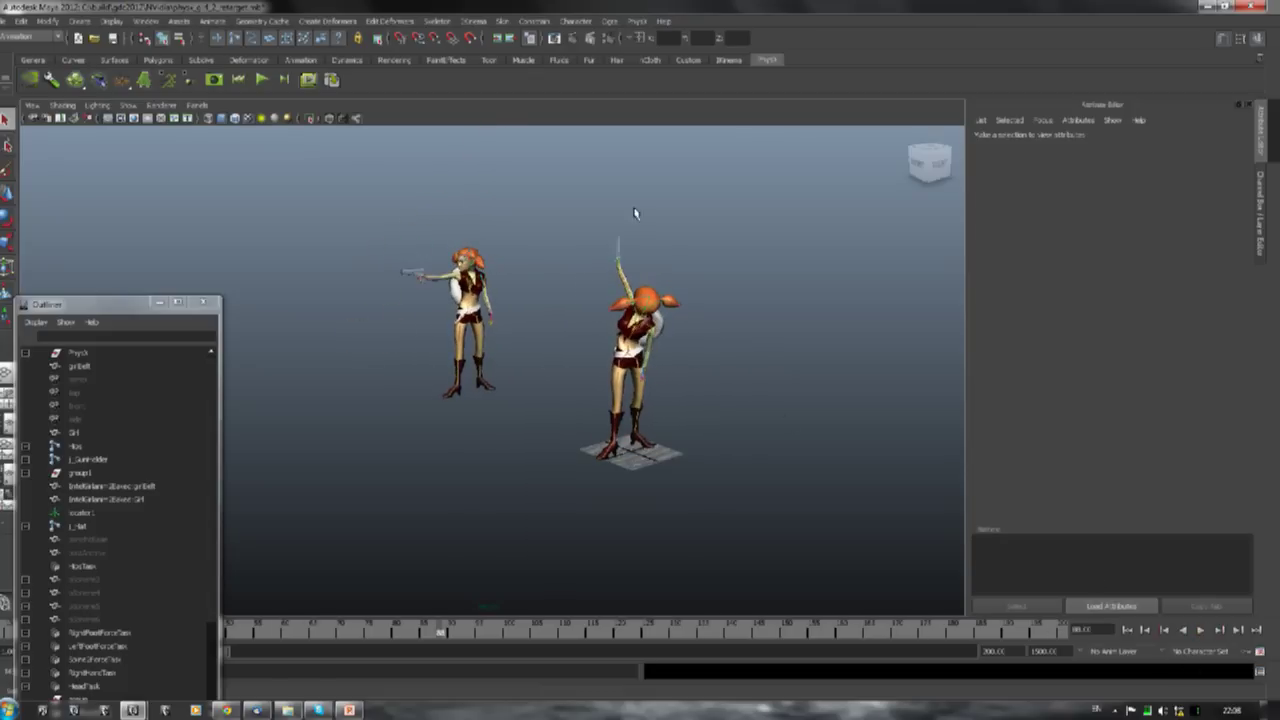
Open physx_girl_3_physics.mb without saving the retarget scene, then play and stop the simulation of the girl's long skirt
click(19, 20)
click(20, 58)
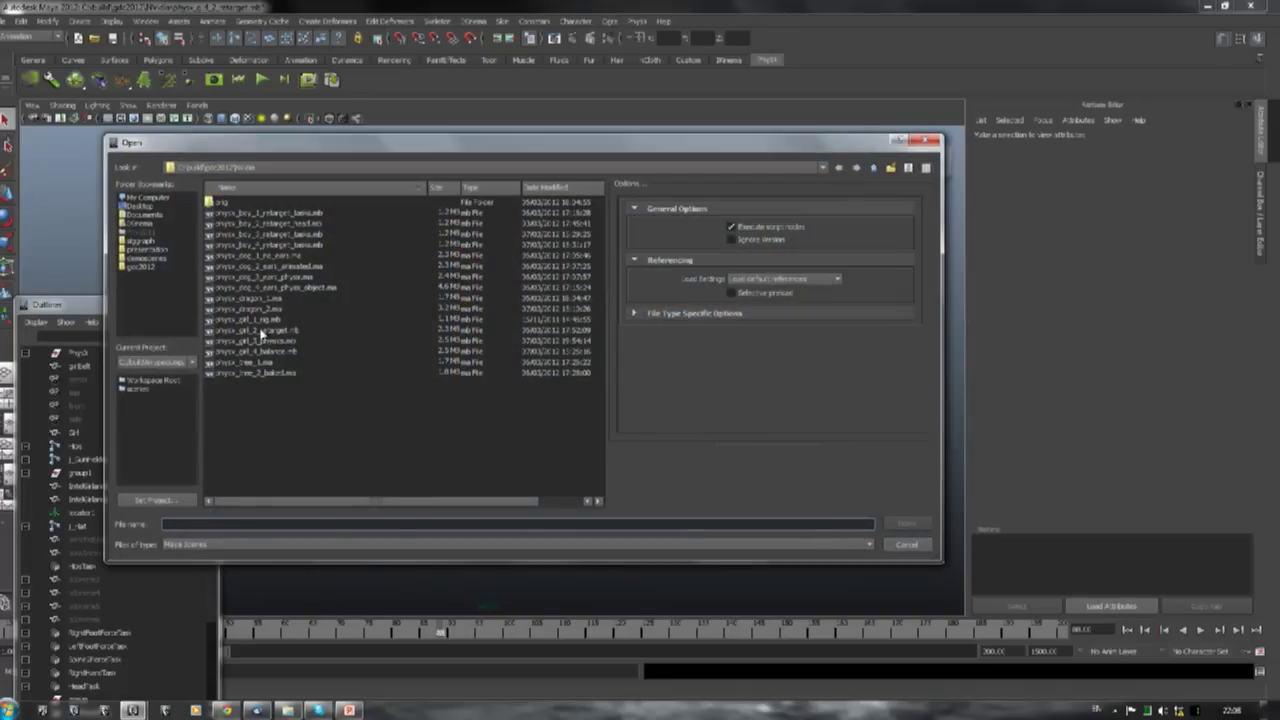
double_click(263, 342)
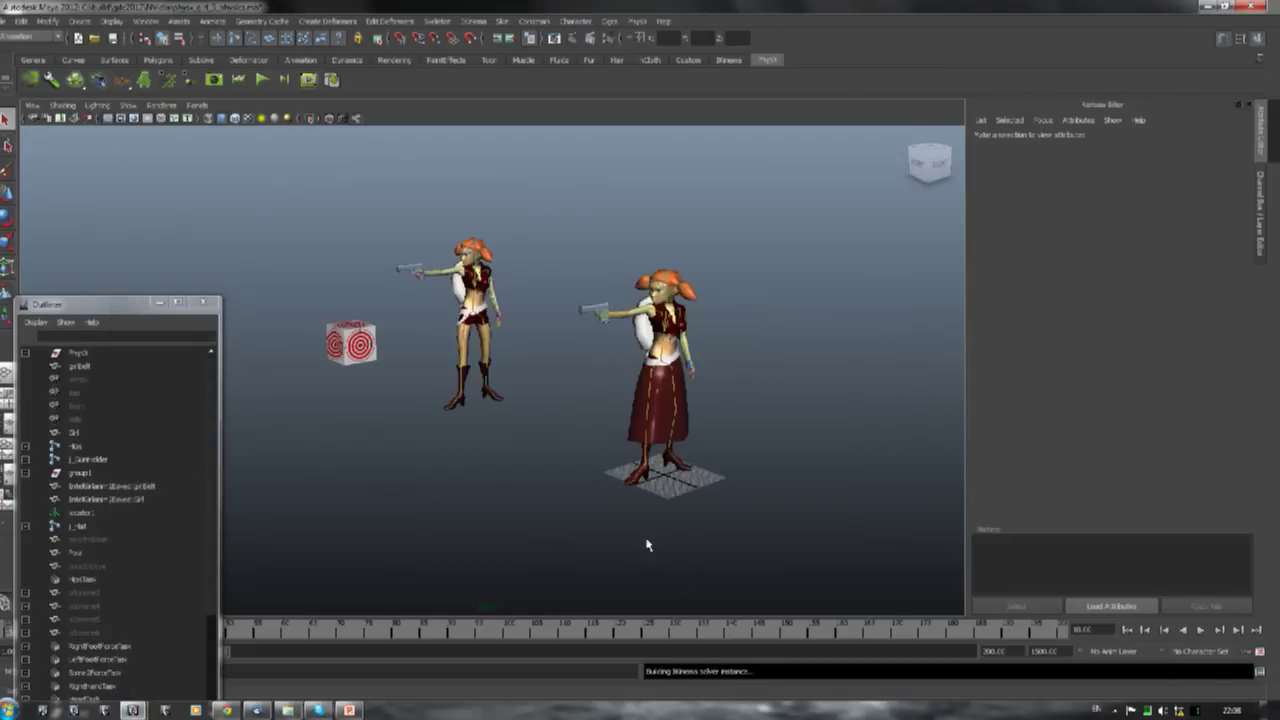
click(1201, 631)
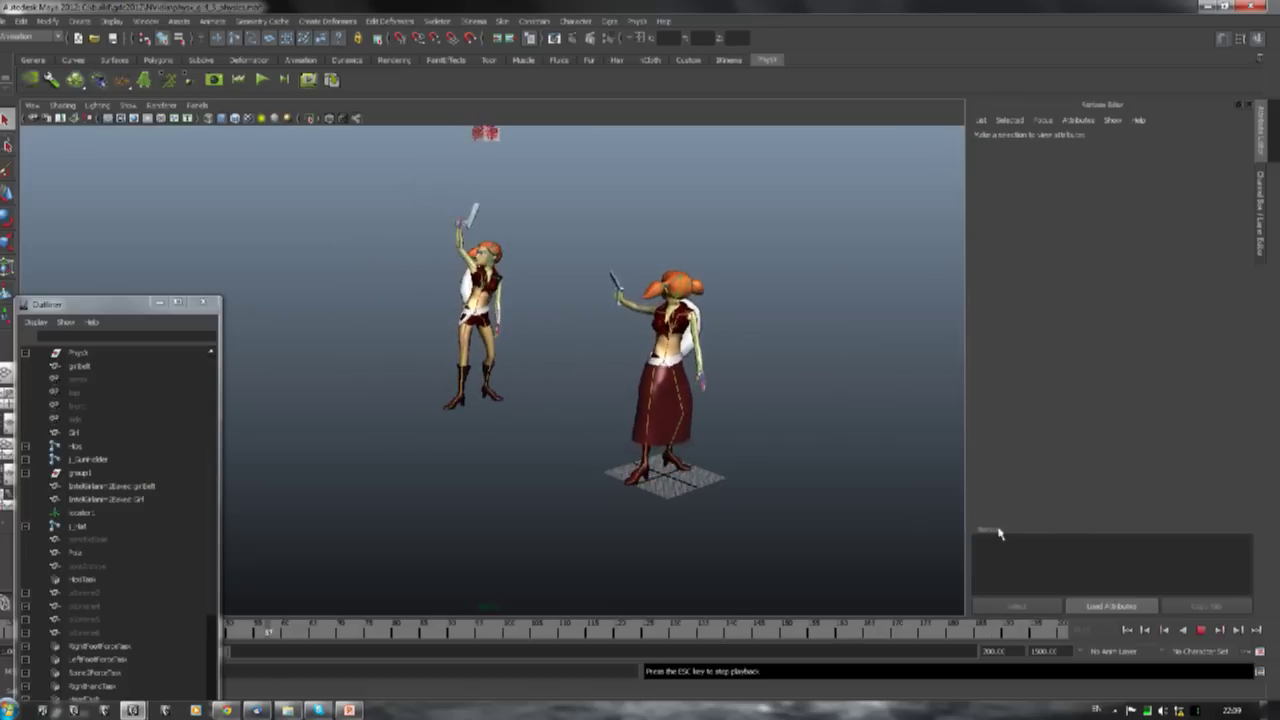
click(1163, 628)
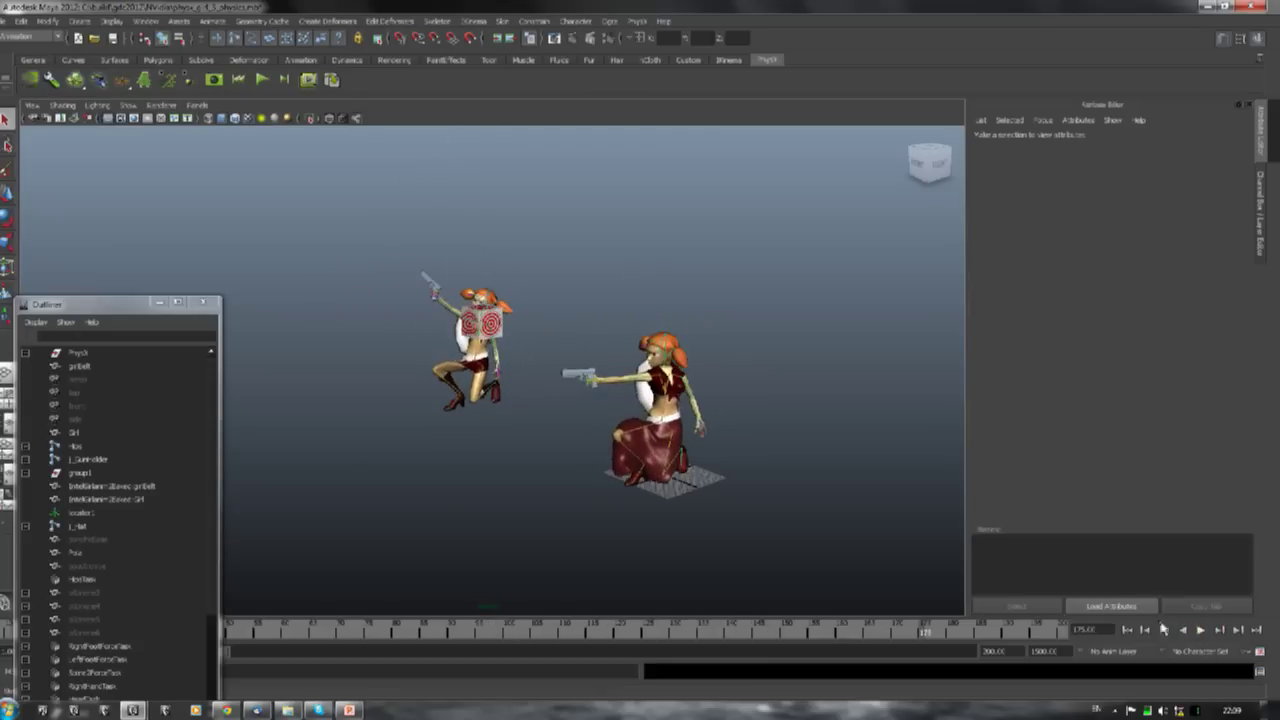
Open balance.ma from the balance folder of the presentation bookmark without saving the girl physics scene
click(4, 21)
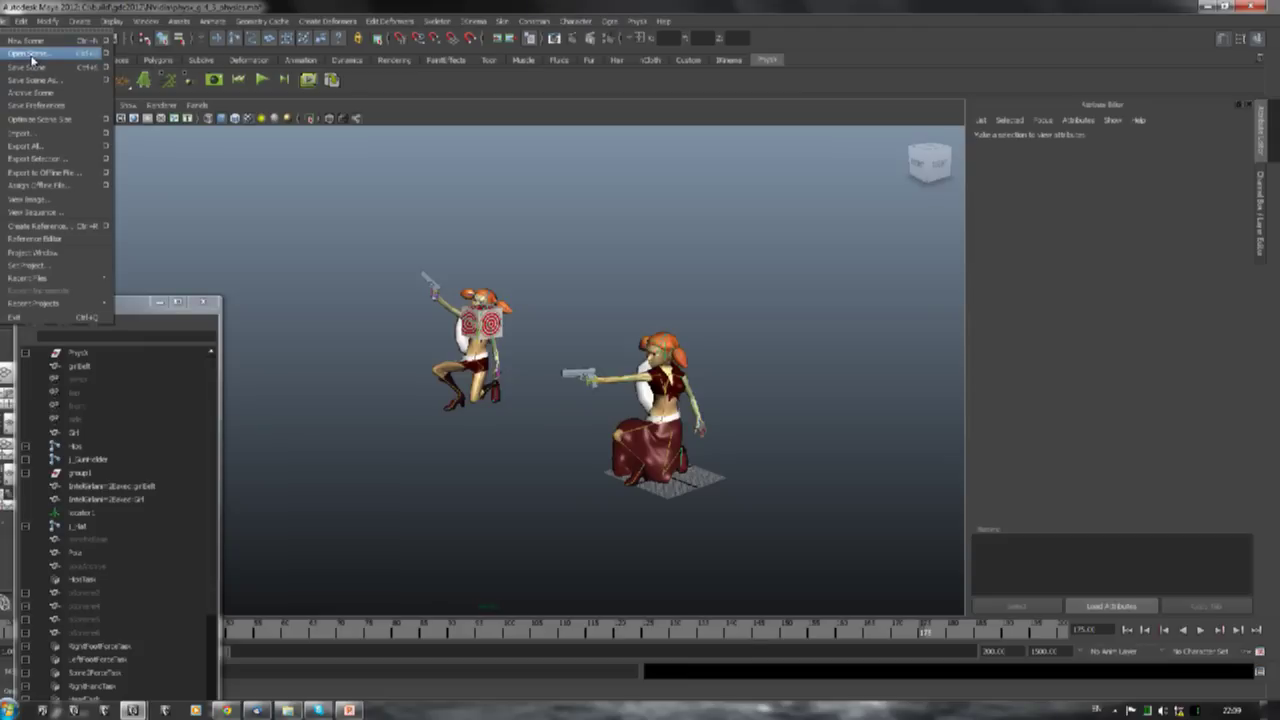
click(32, 56)
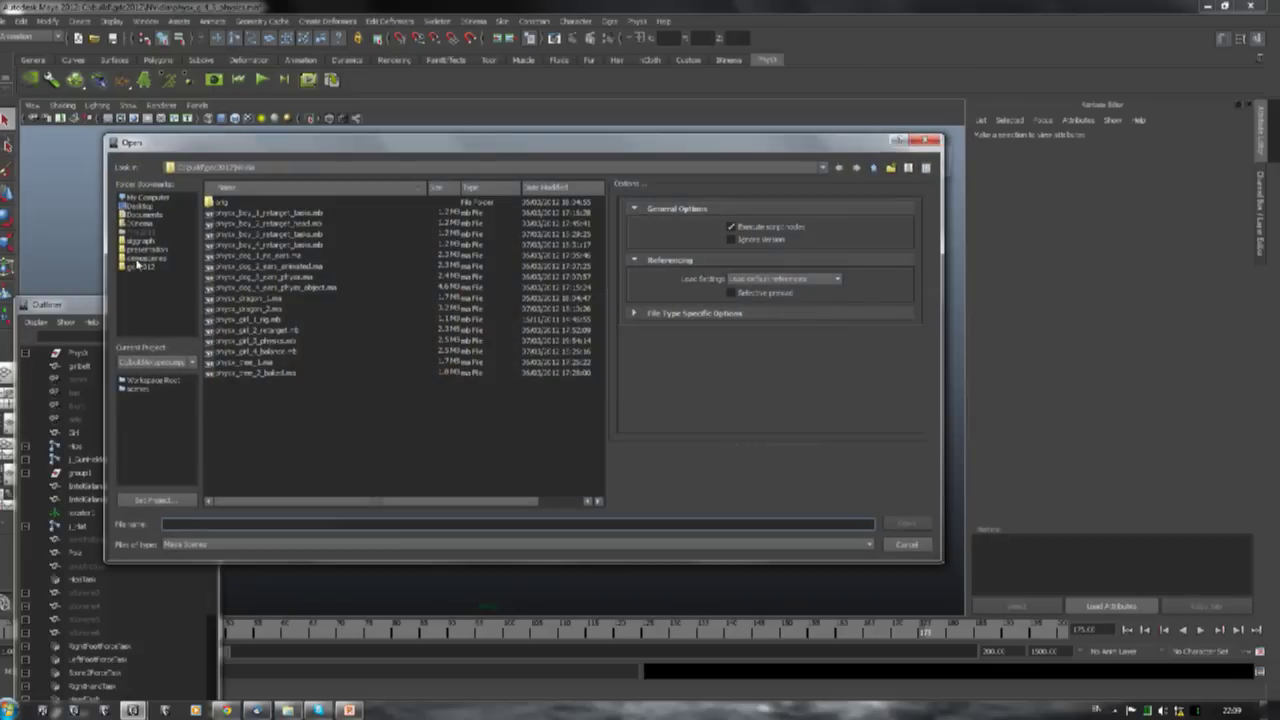
click(140, 267)
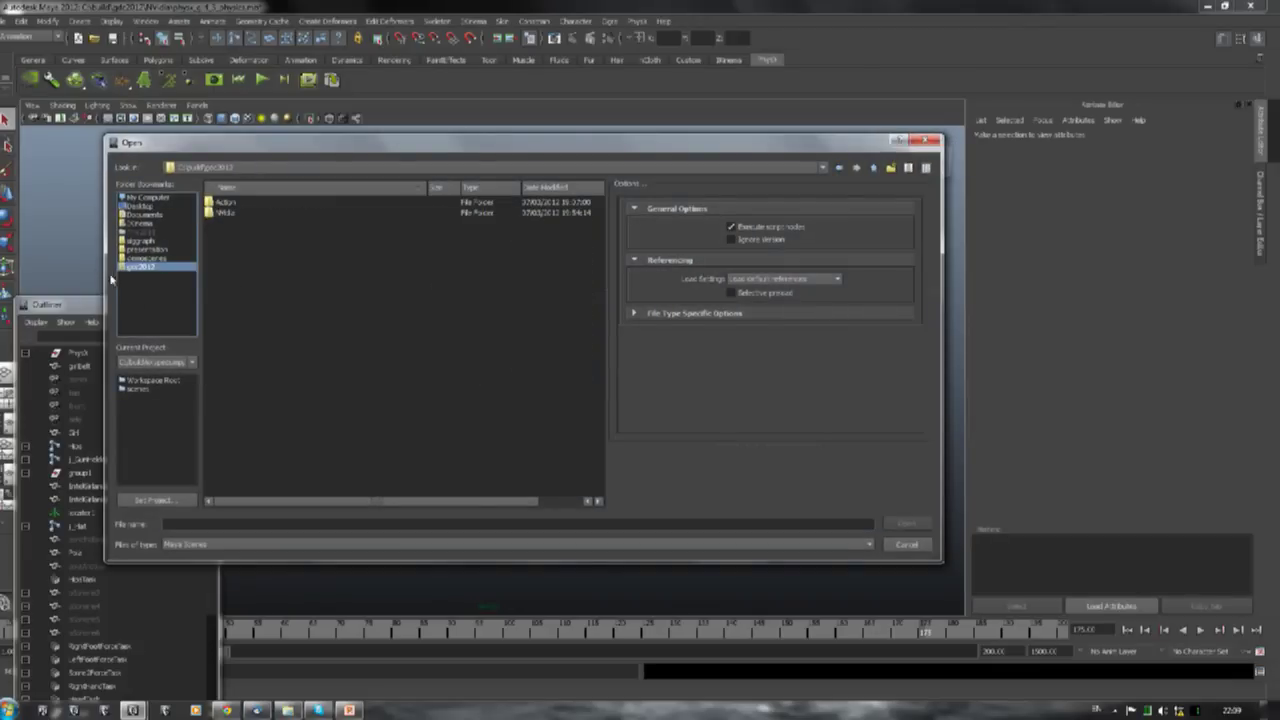
double_click(224, 203)
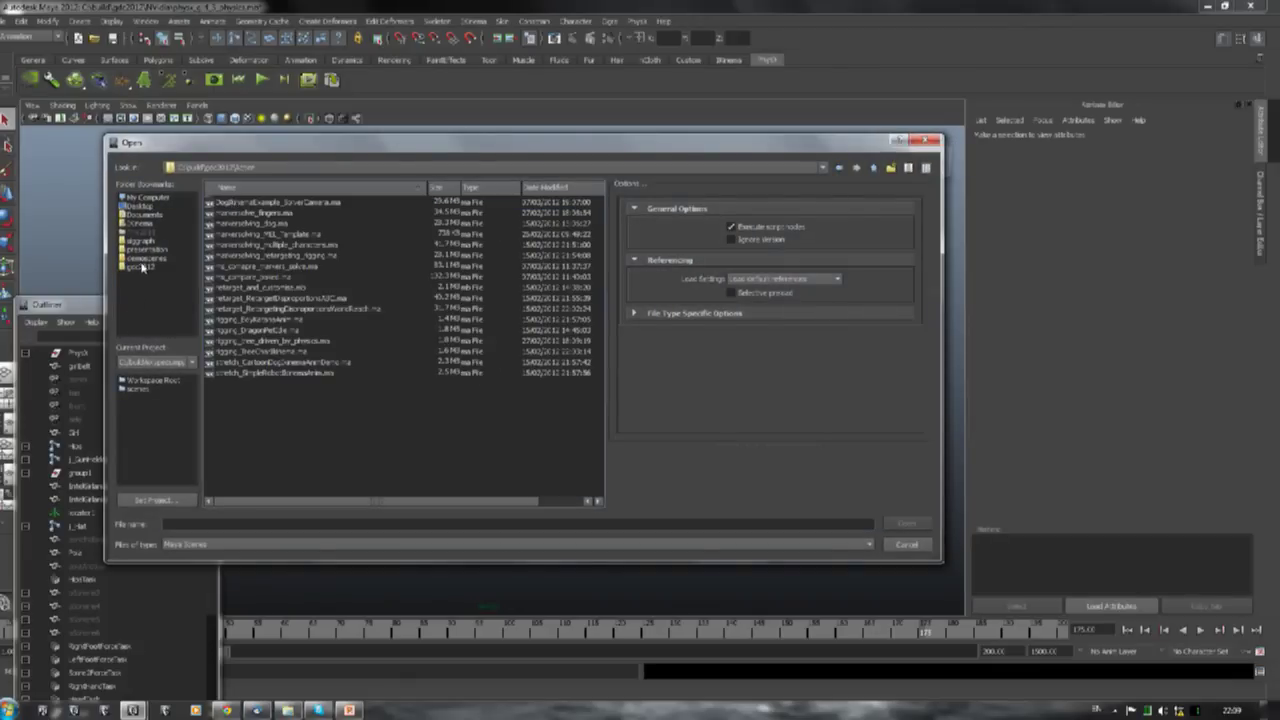
click(145, 258)
click(152, 250)
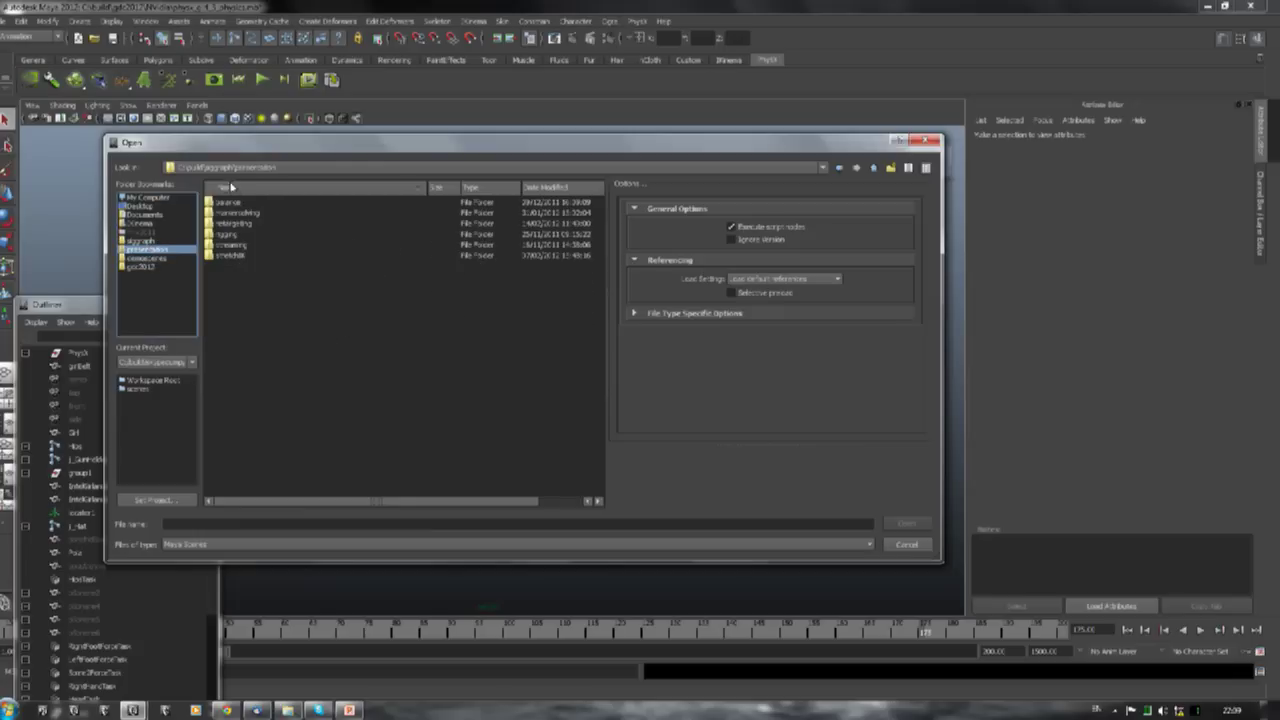
double_click(226, 203)
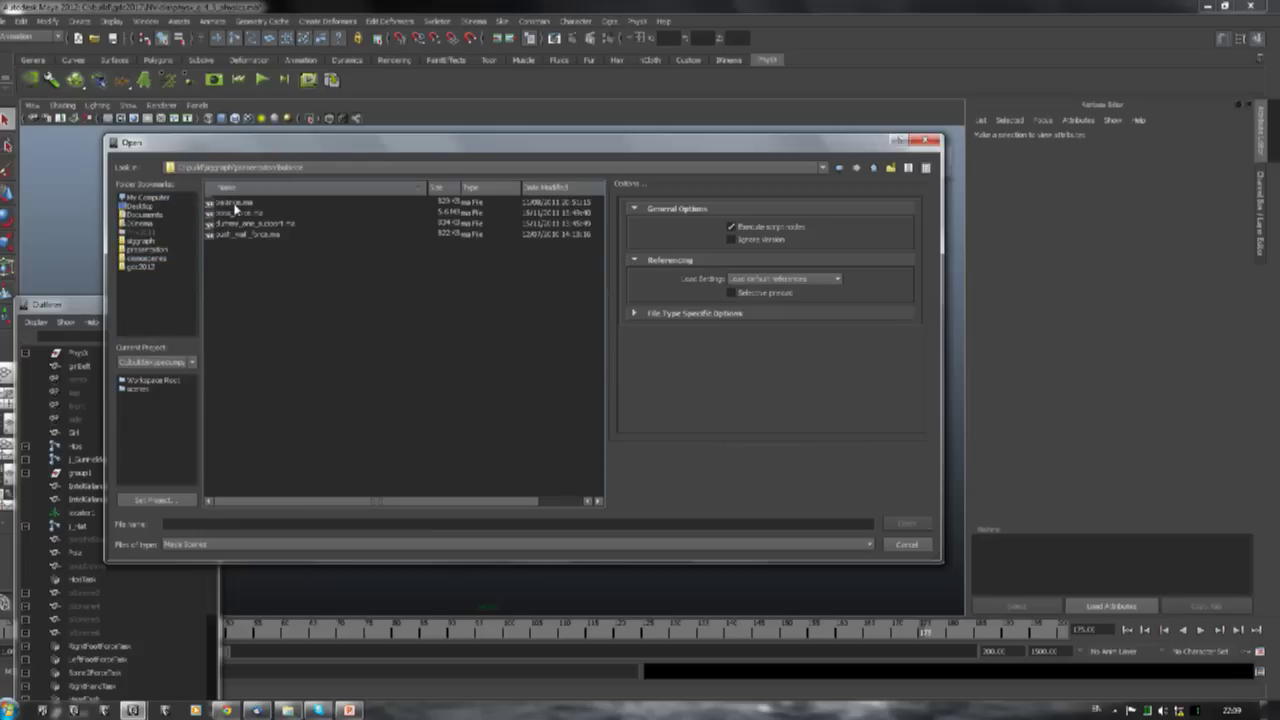
double_click(234, 207)
click(610, 360)
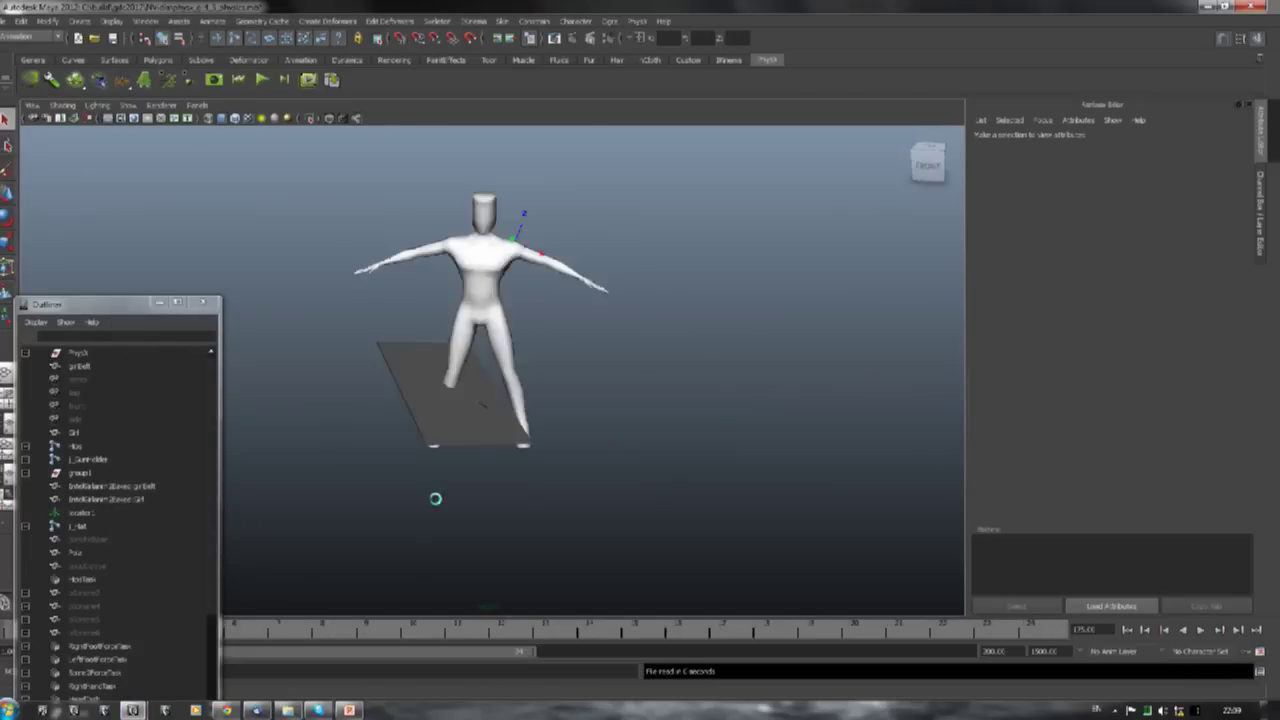
Select the board pCube1 under the figure, then move and tilt it to make the figure balance
click(431, 441)
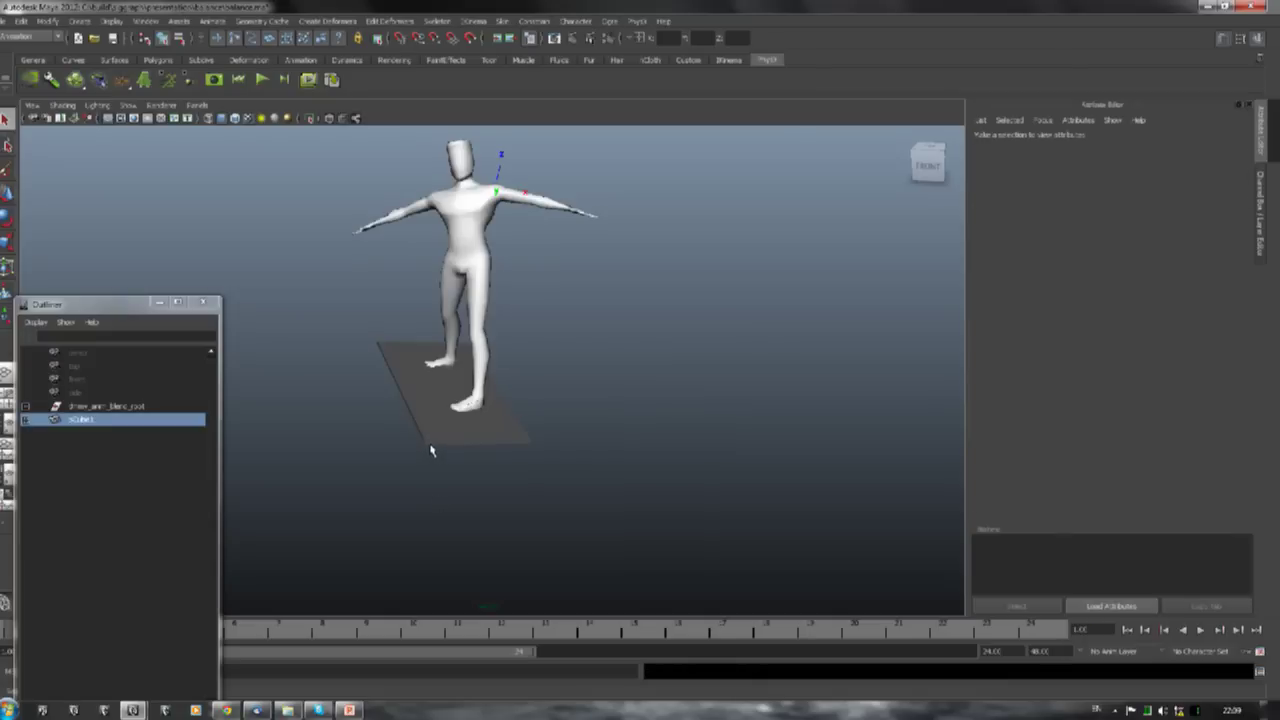
key(e)
drag(453, 391, 443, 450)
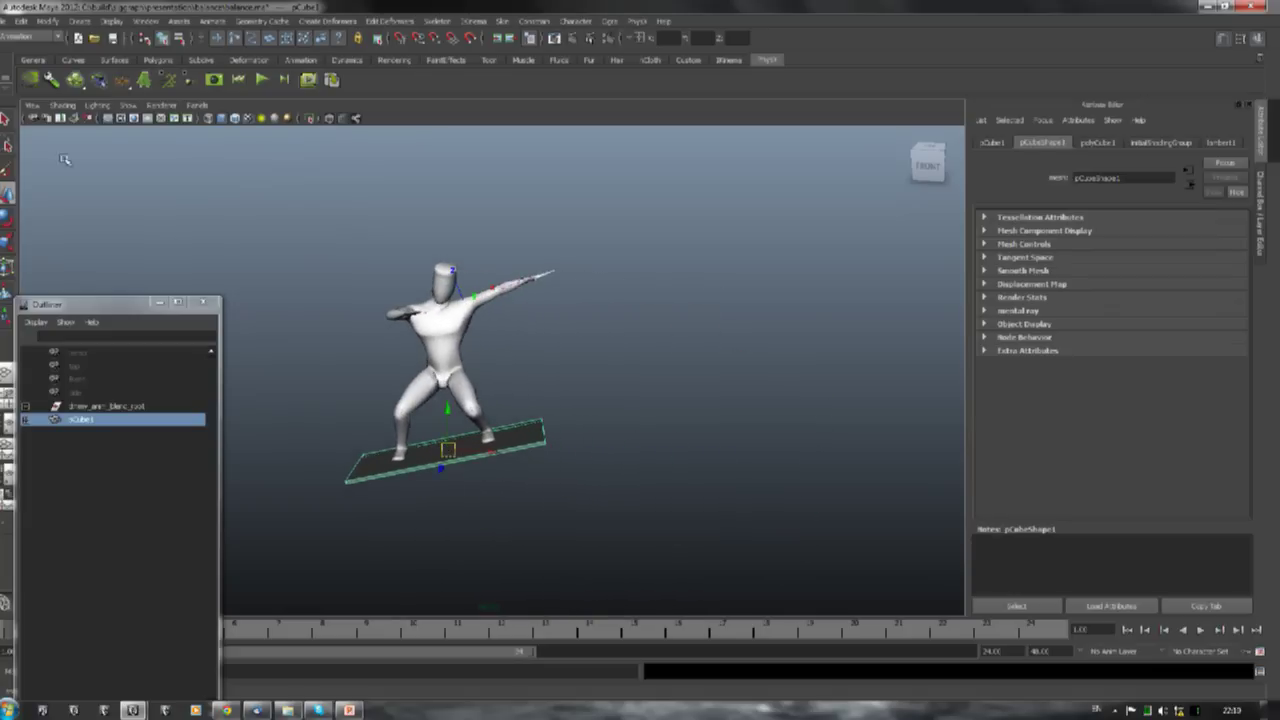
Open push_wall_force.ma from the balance folder without saving the changes to balance.ma
click(6, 21)
click(15, 56)
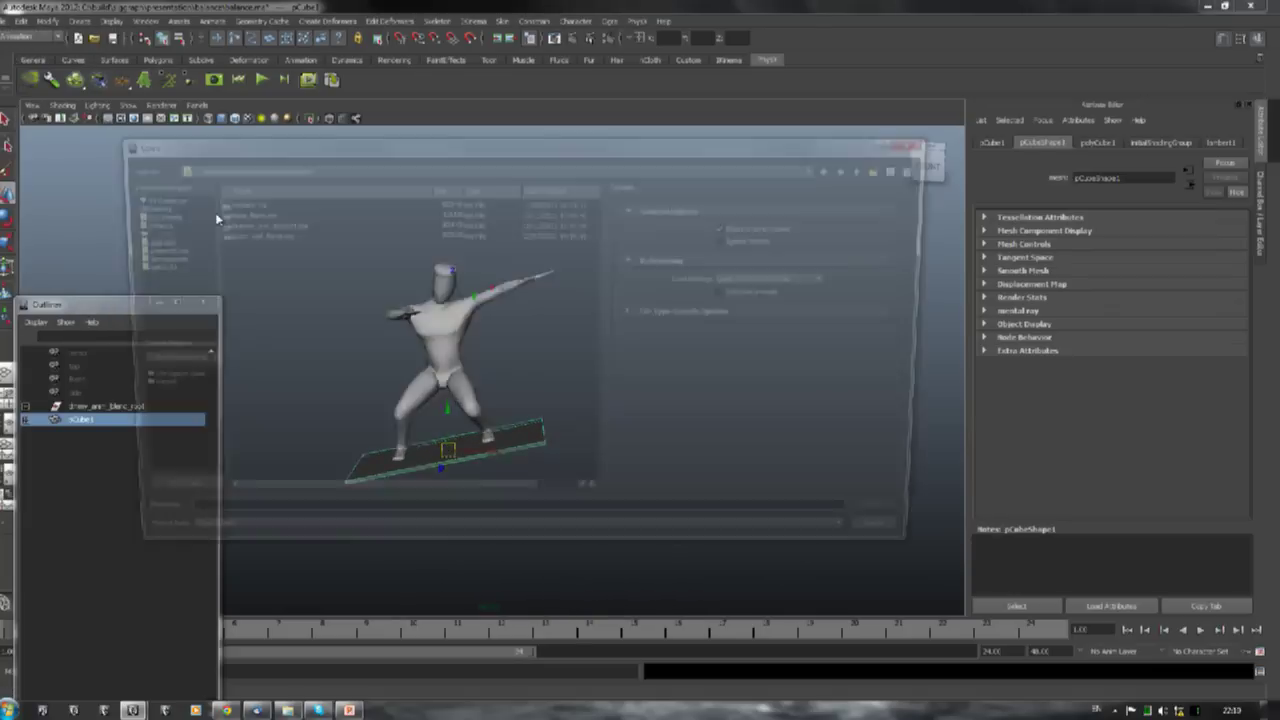
double_click(229, 235)
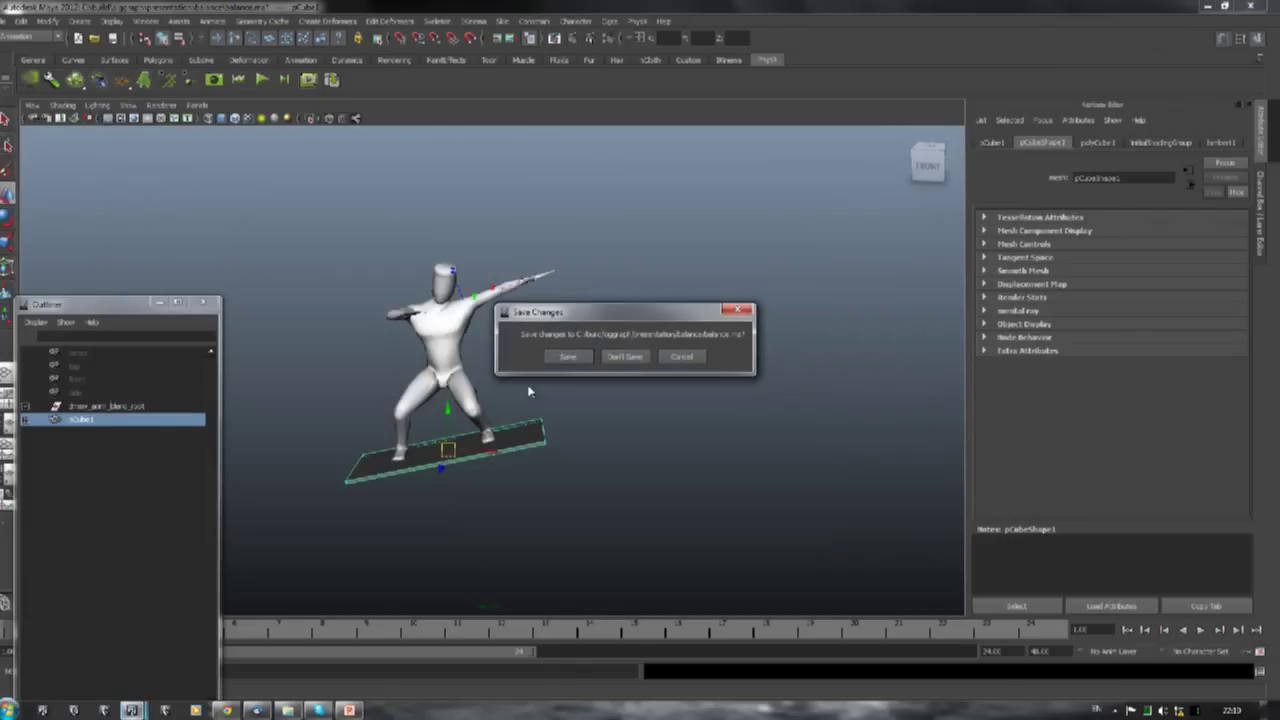
click(620, 356)
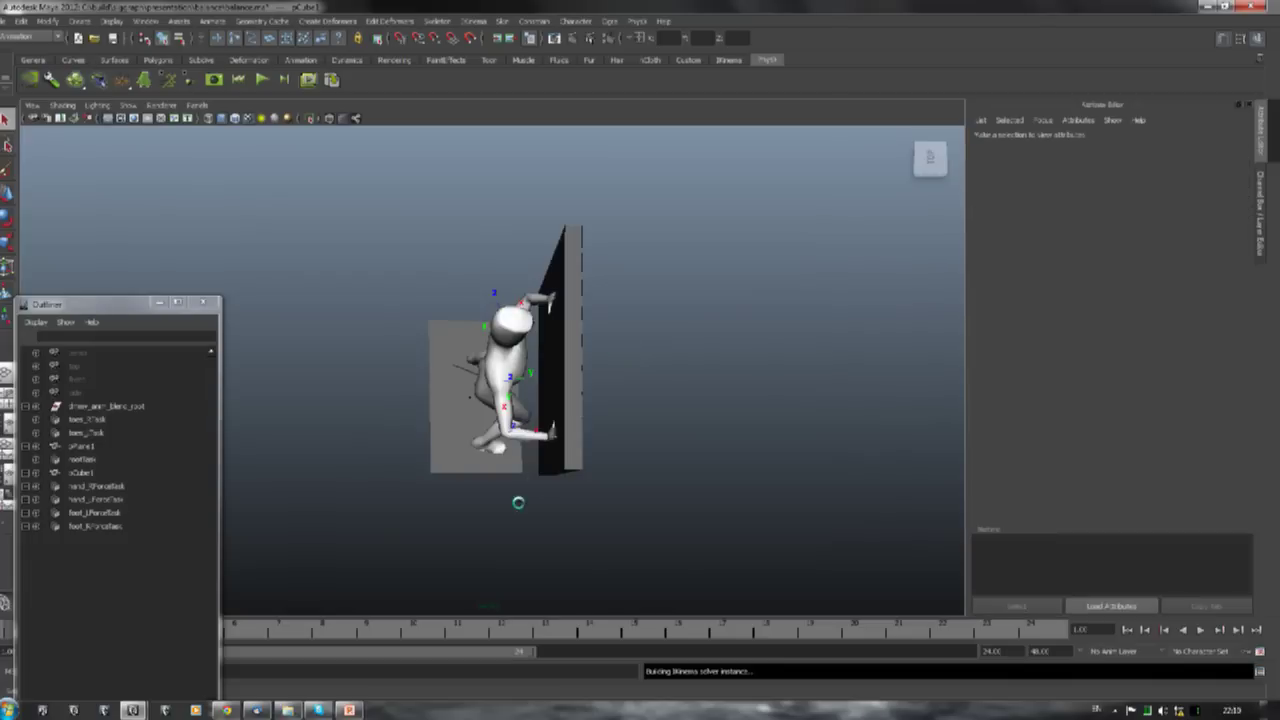
Select hand_LForceTask and drag its manipulator to change the force with which the figure pushes against the wall
click(96, 499)
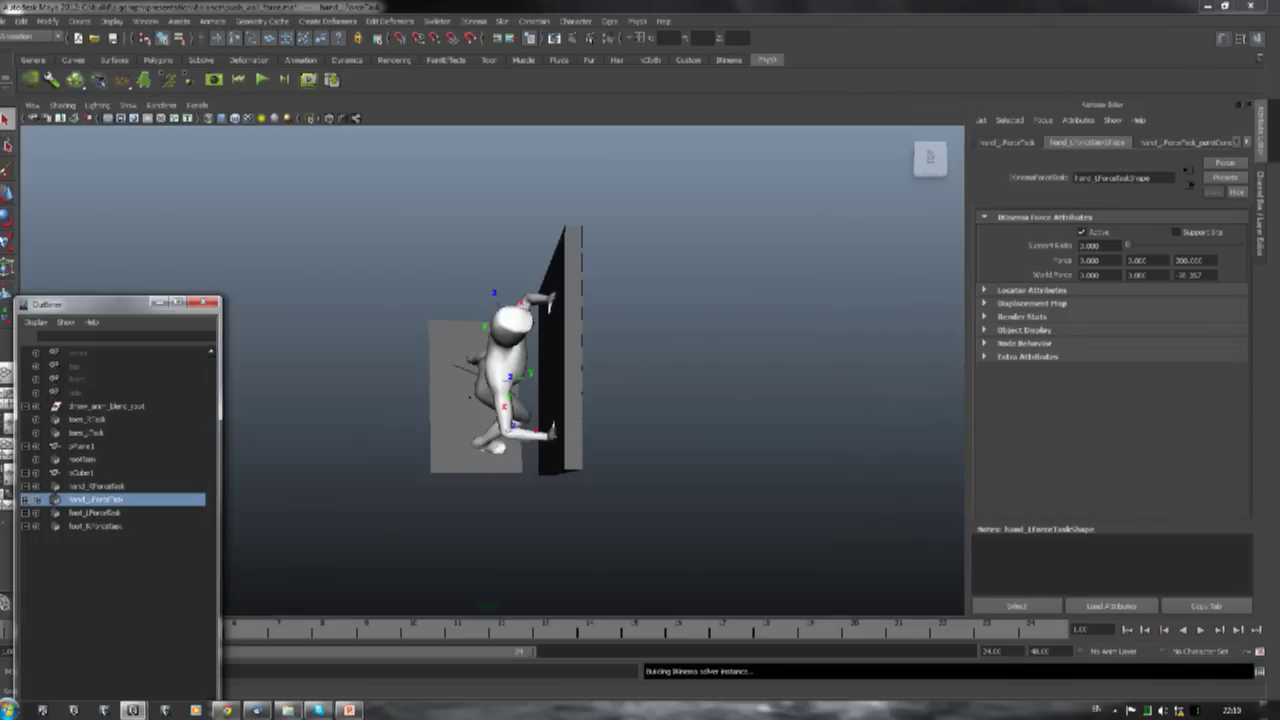
mouse_move(492, 308)
mouse_down()
mouse_move(430, 306)
mouse_move(540, 306)
mouse_move(361, 316)
mouse_move(465, 317)
mouse_move(429, 330)
mouse_move(394, 335)
mouse_move(486, 302)
mouse_move(393, 312)
mouse_move(500, 298)
mouse_move(400, 312)
mouse_move(490, 297)
mouse_move(420, 287)
mouse_move(489, 297)
mouse_up()
Open physx_girl_4_balance.mb from the NVidia folder of the gdc2012 bookmark without saving the changes to the wall scene
click(20, 20)
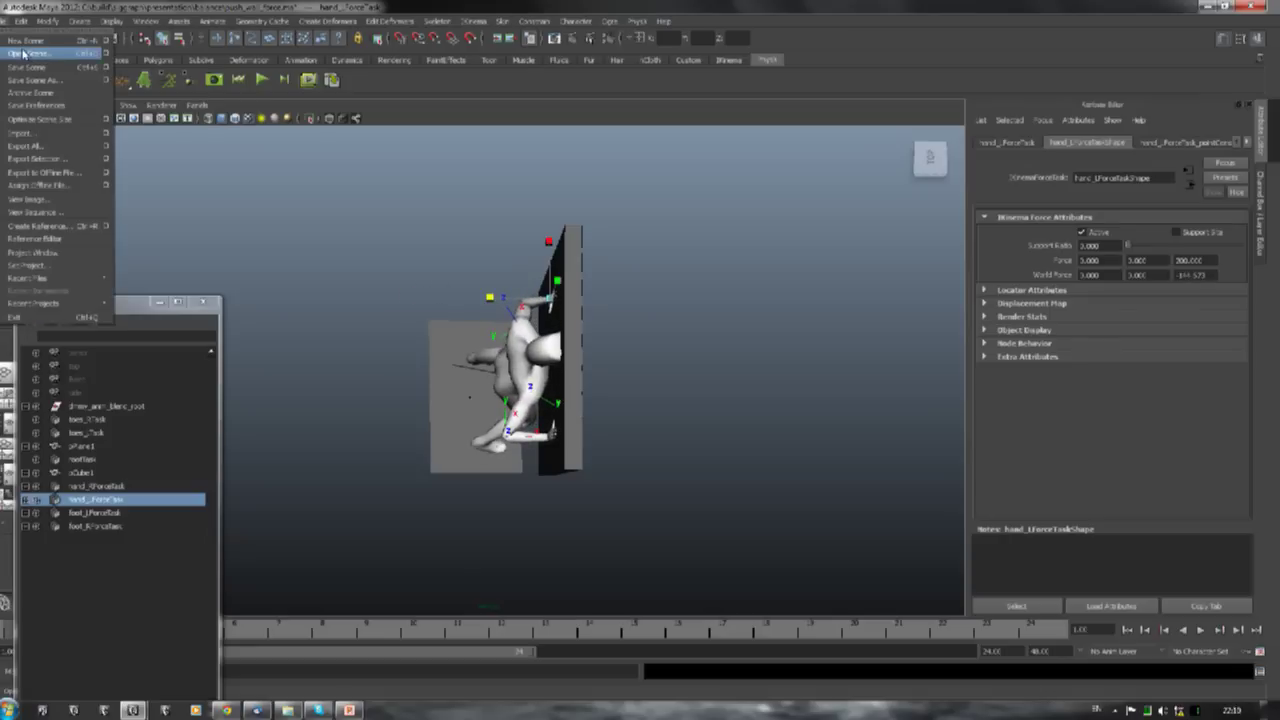
click(26, 55)
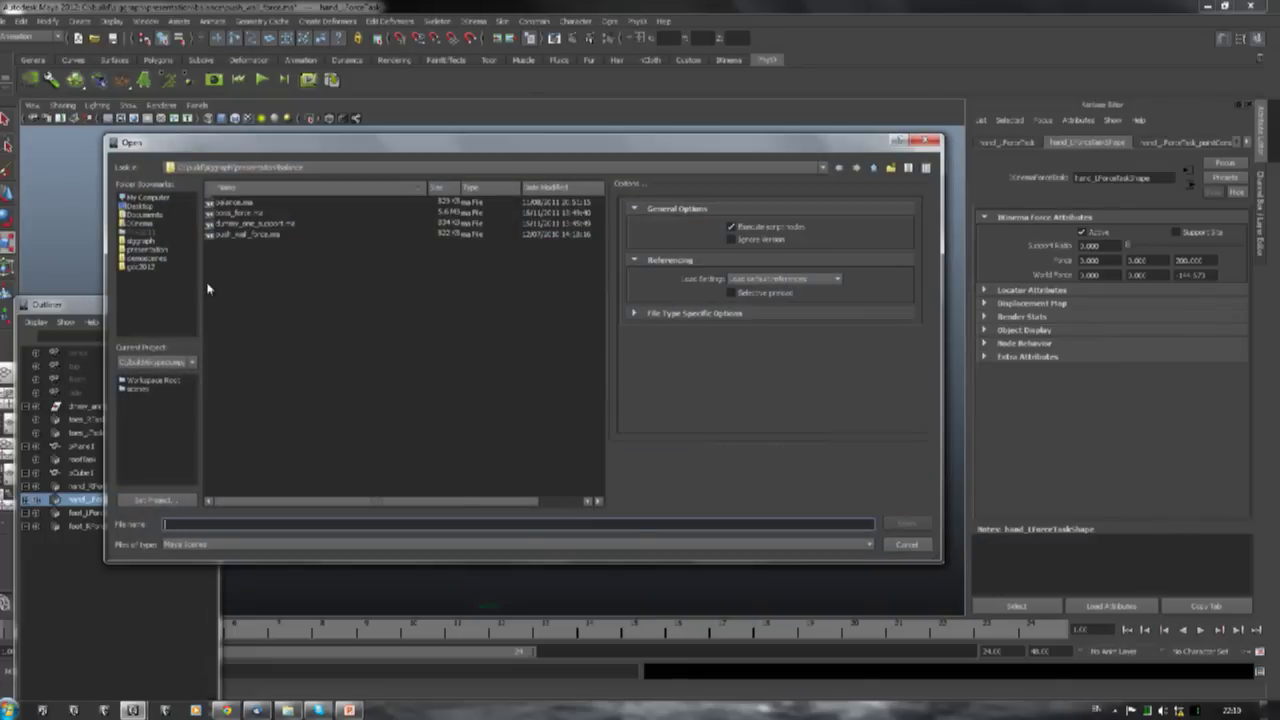
click(153, 267)
click(229, 203)
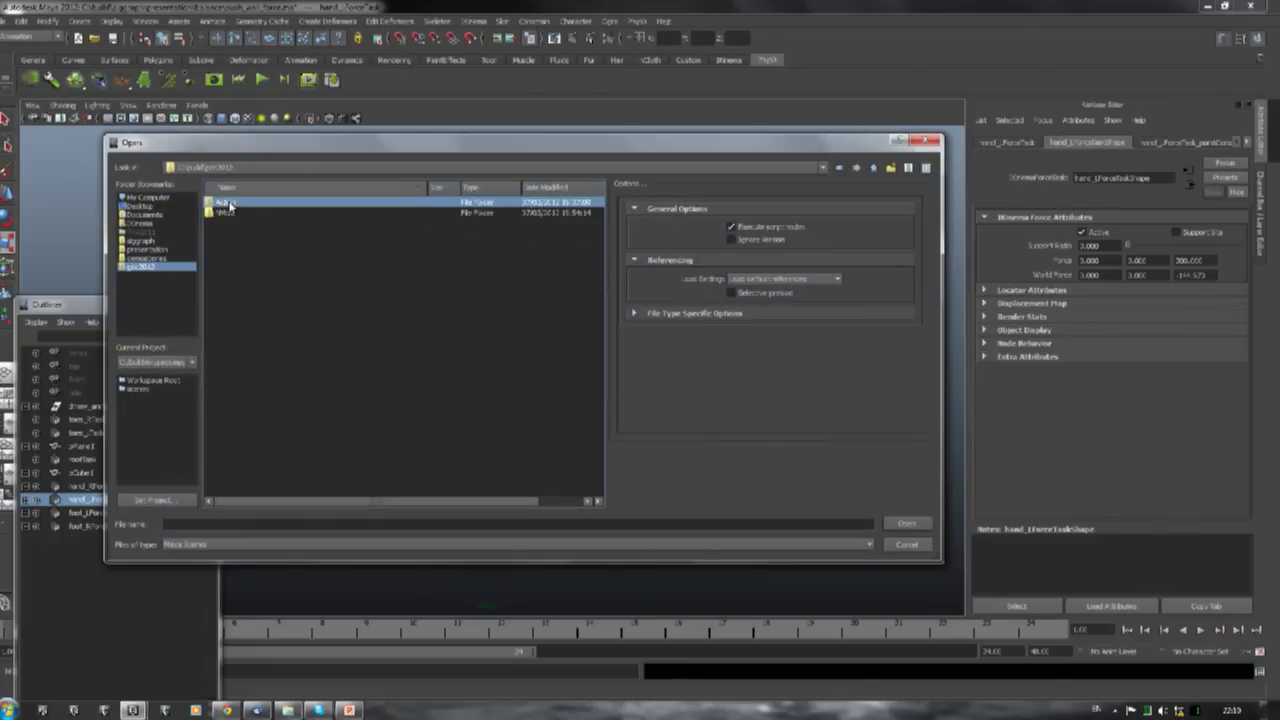
double_click(226, 212)
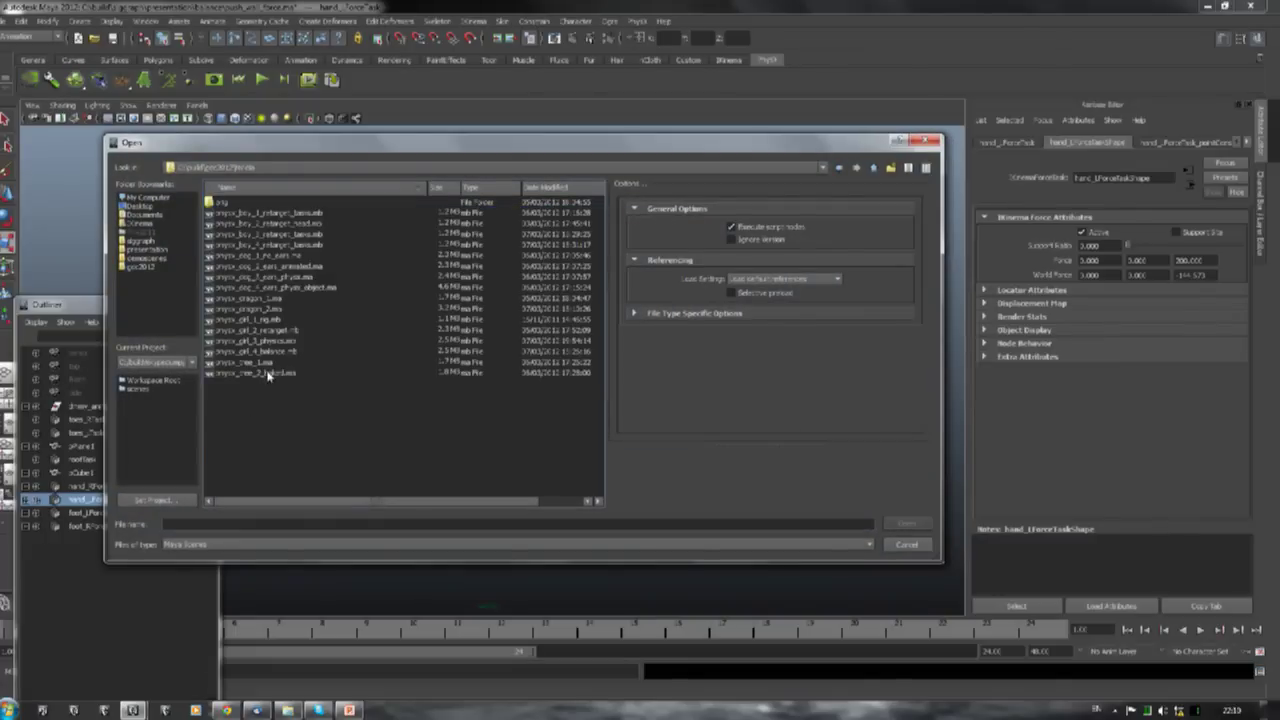
double_click(271, 354)
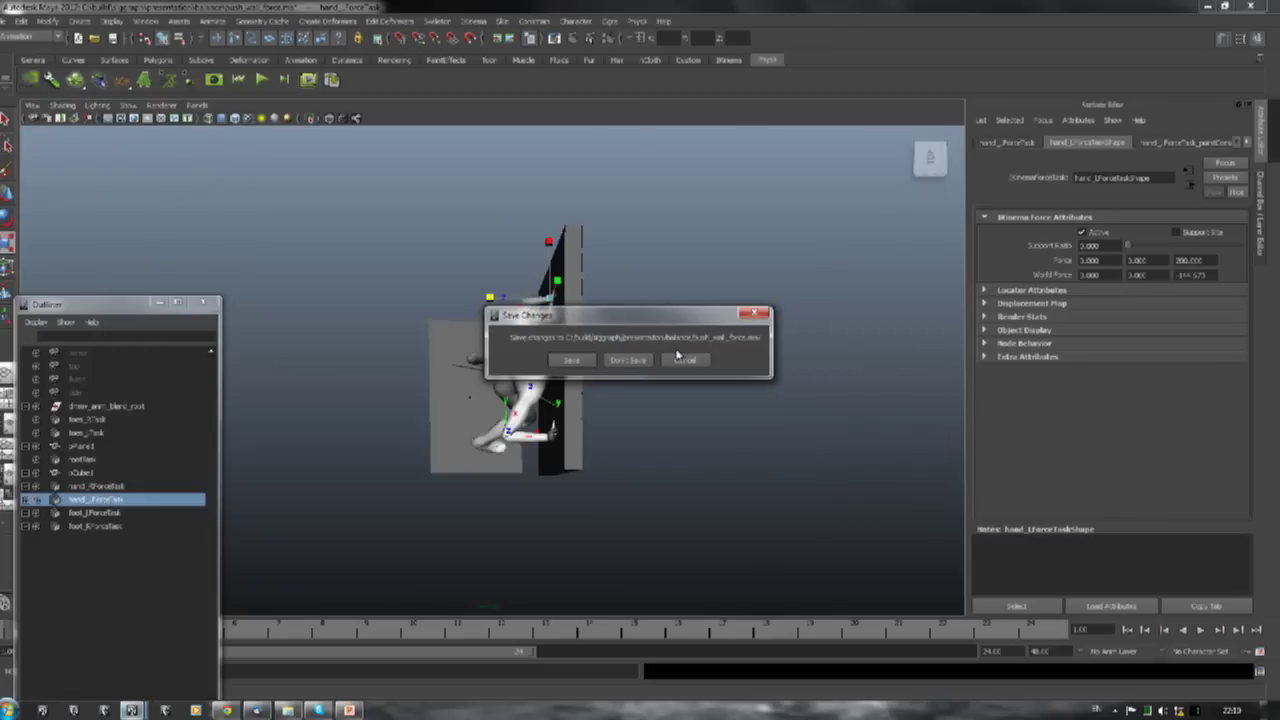
click(632, 361)
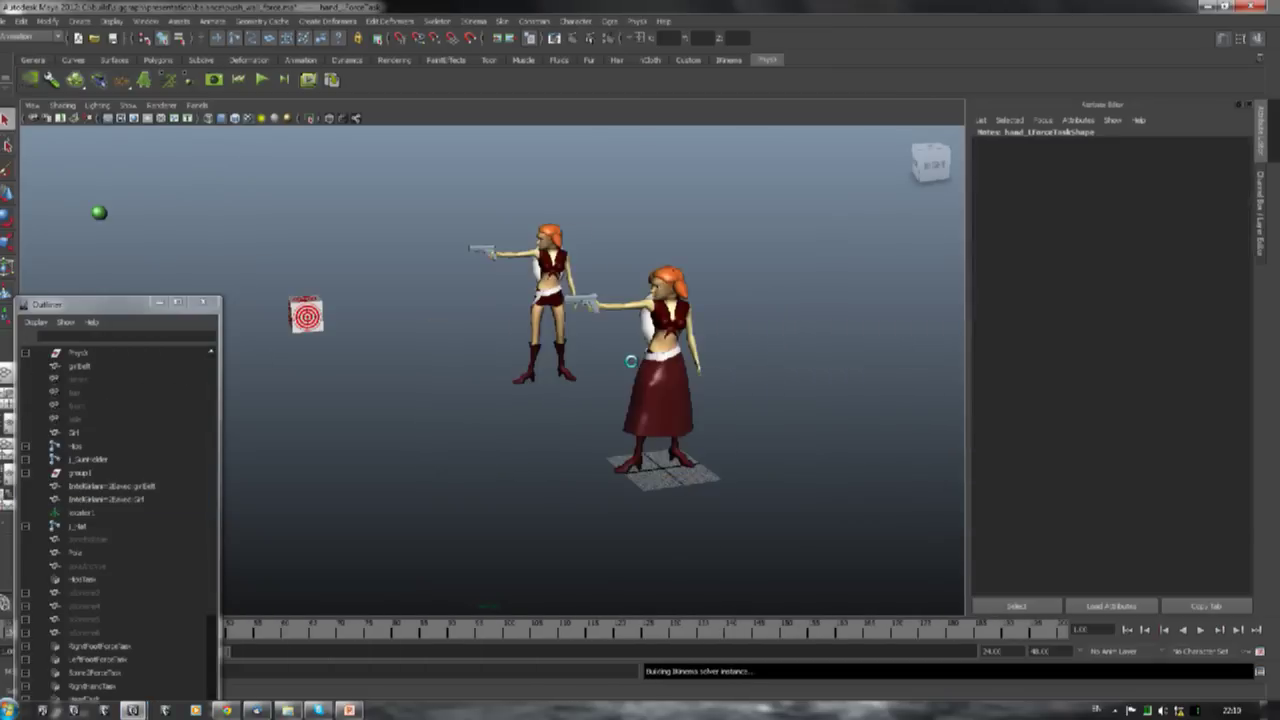
Run and stop a trial playback of the girl balance scene, and set the playback speed to Play every frame
click(1199, 631)
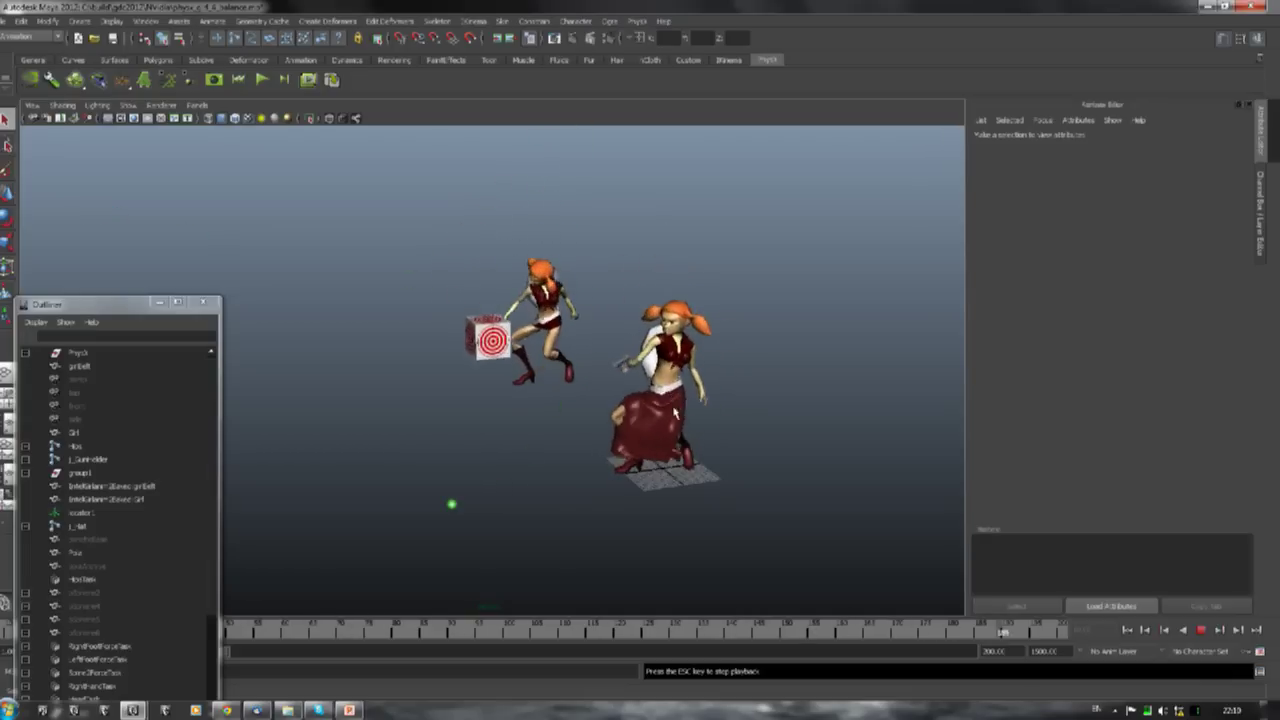
key(Escape)
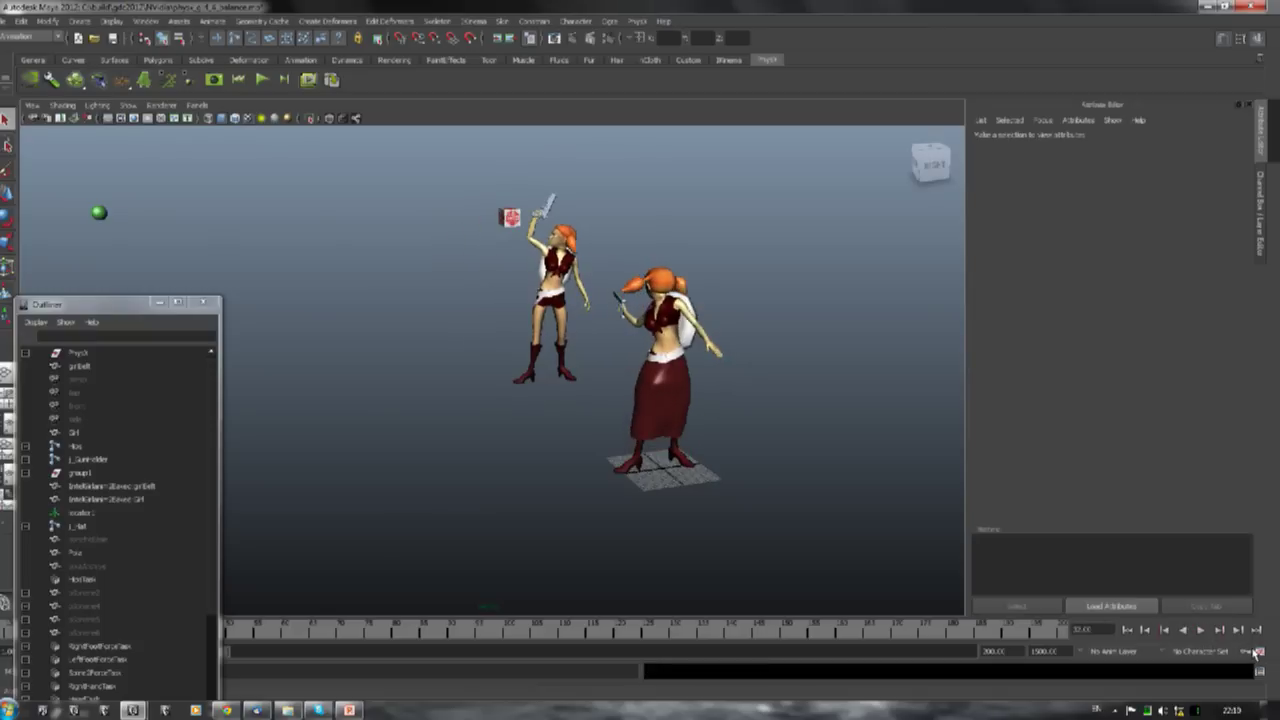
click(1261, 652)
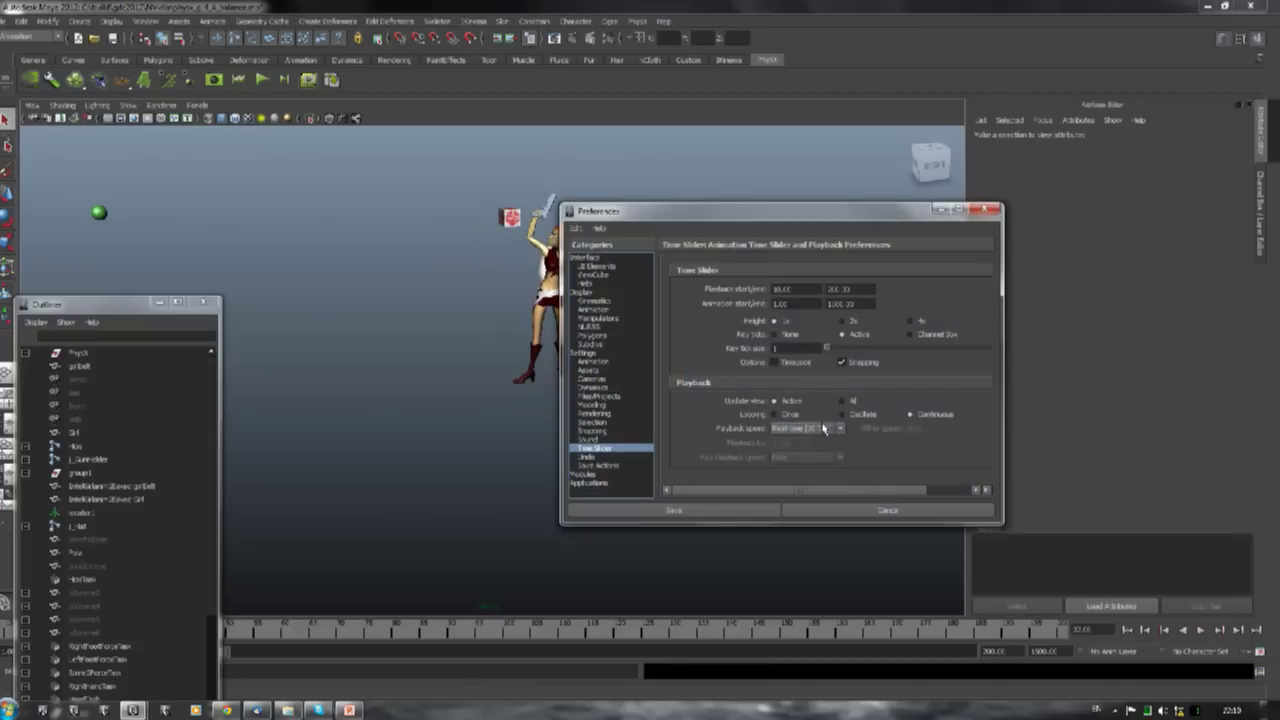
click(823, 428)
click(805, 443)
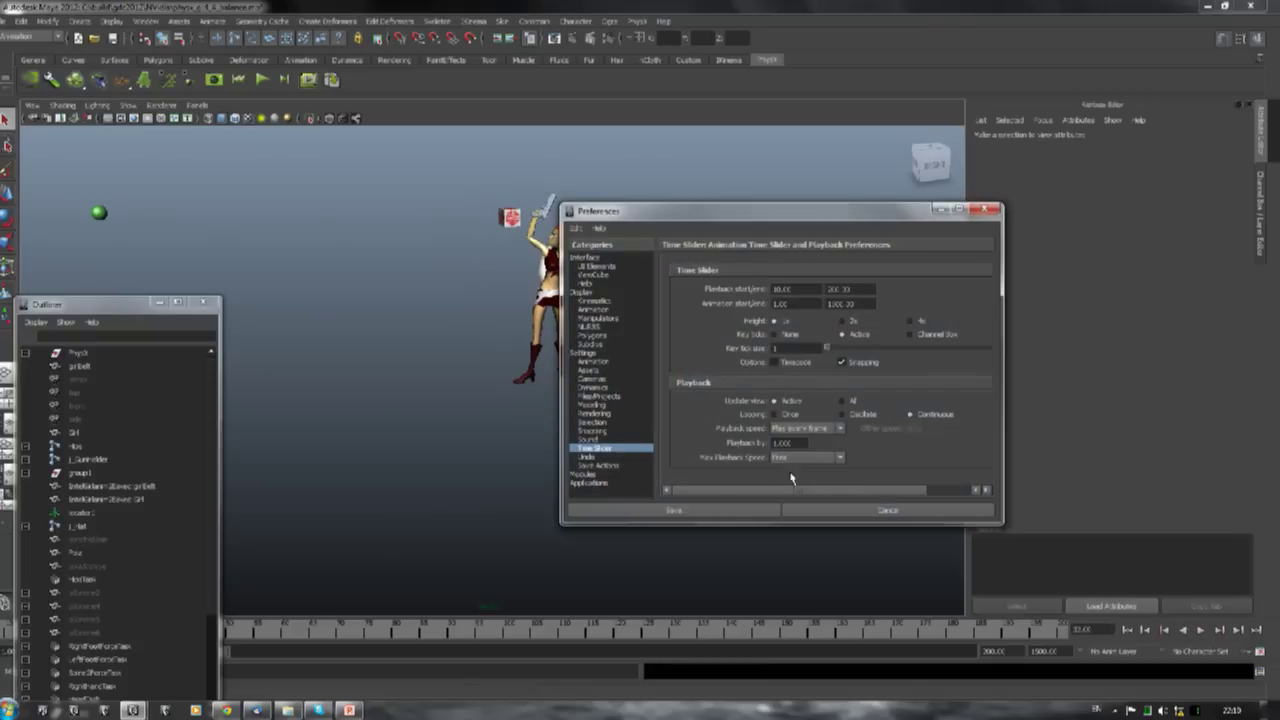
click(988, 210)
Play the girl balance simulation, pausing it at frame 57 and again at frame 99
click(1200, 630)
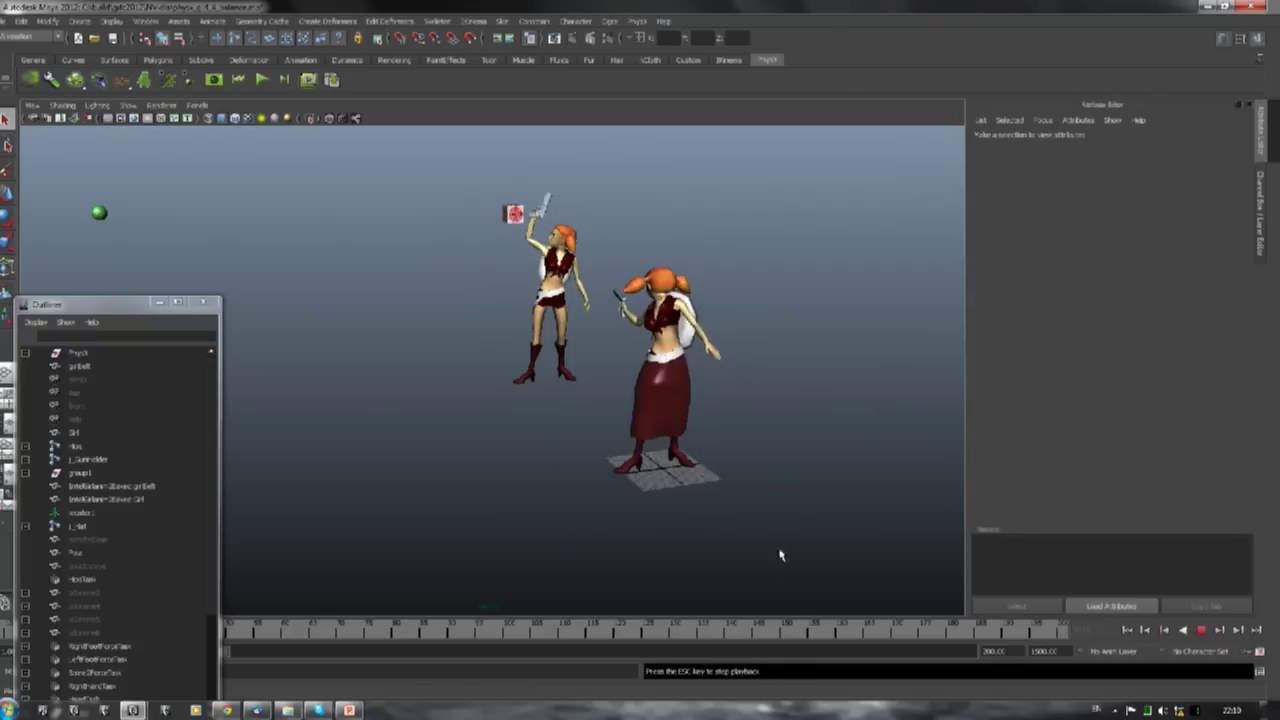
click(1201, 631)
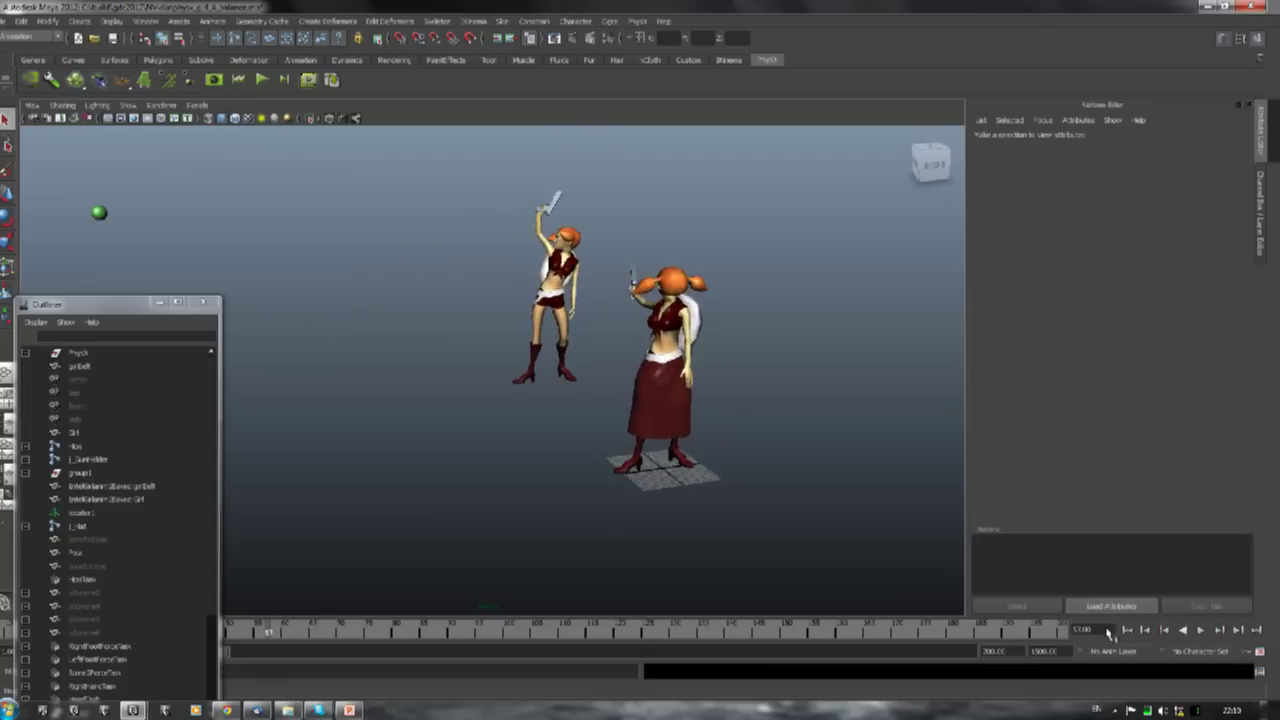
click(1201, 631)
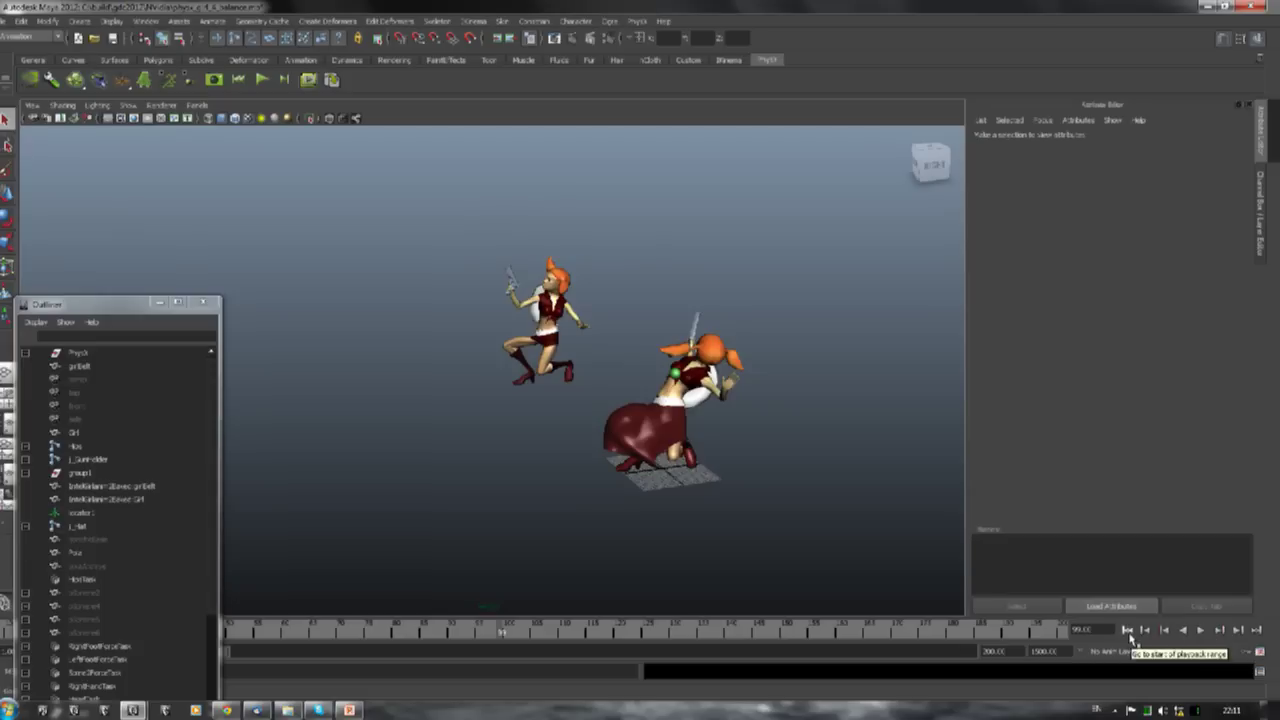
Compare the crouching poses of both girls from different angles, moving back to frame 98 and forward to frame 99
click(926, 163)
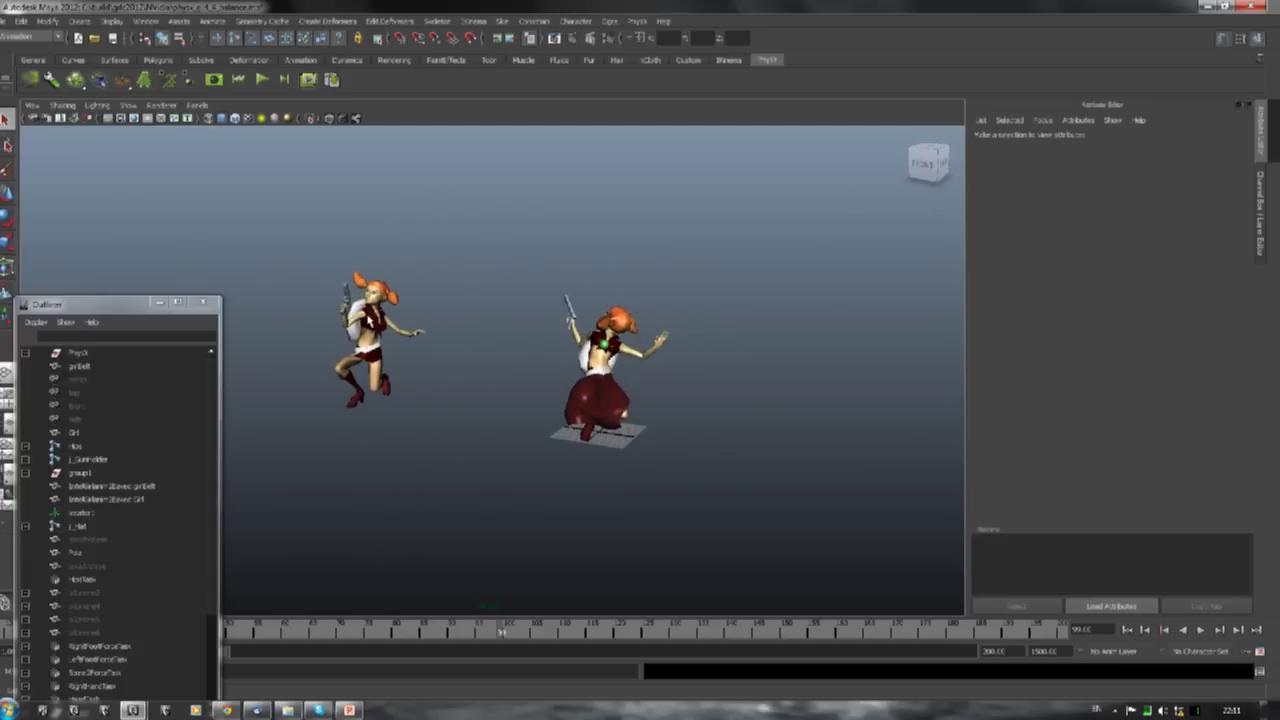
click(945, 164)
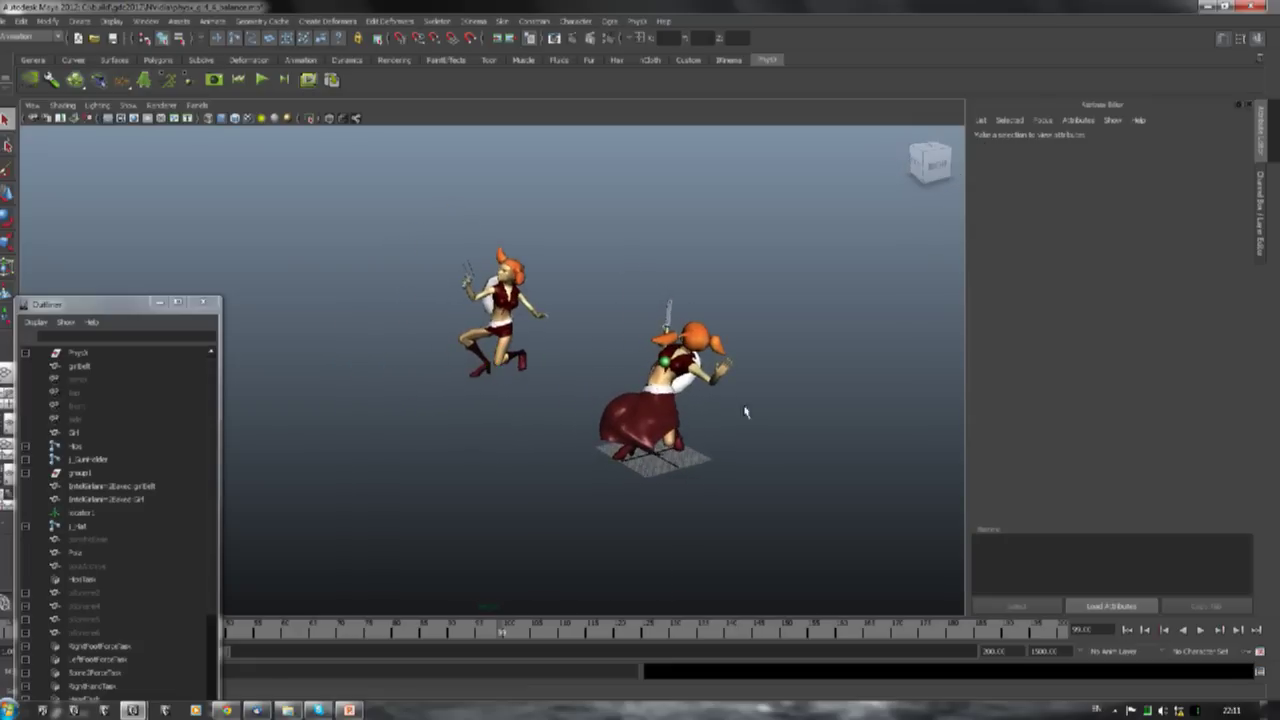
click(1145, 630)
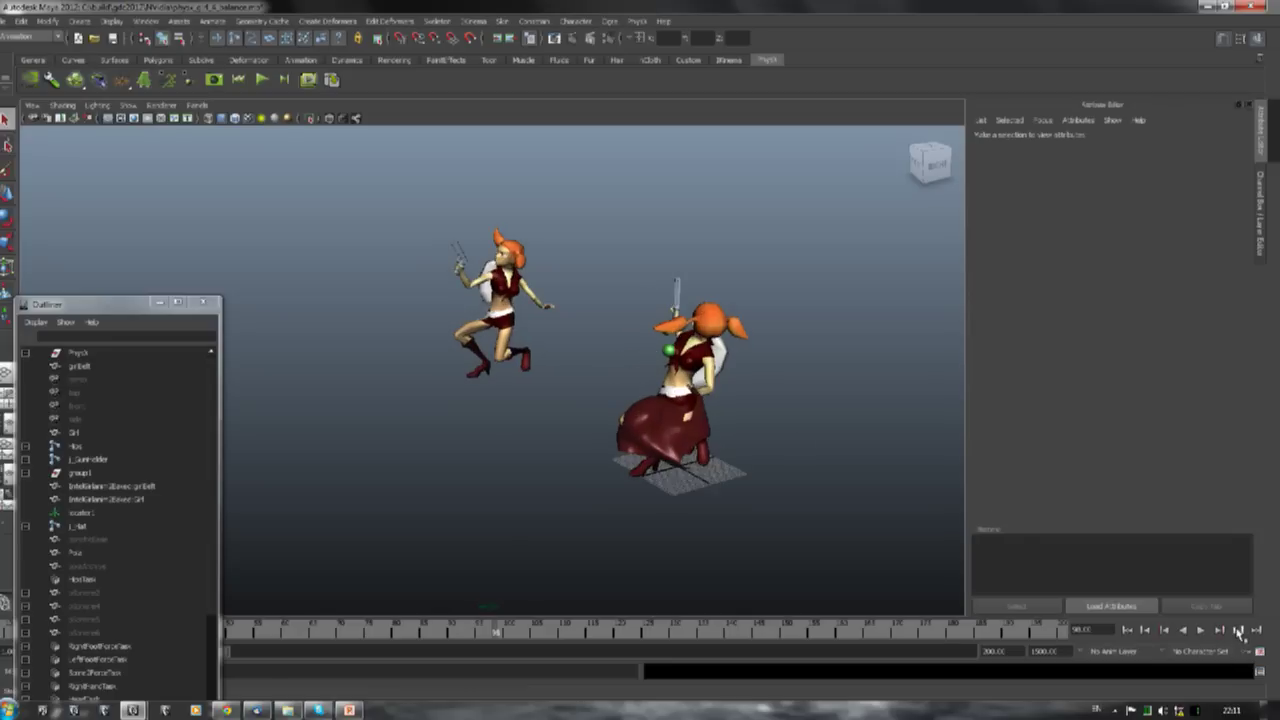
click(1238, 630)
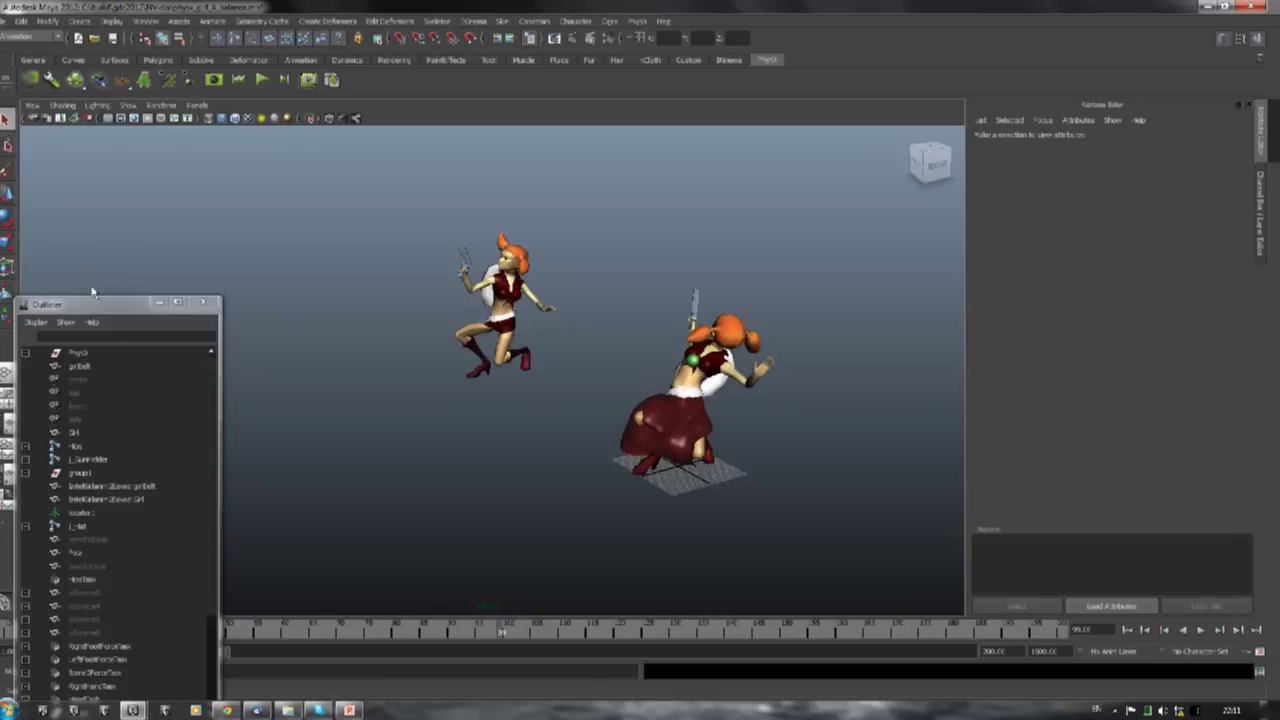
Inspect the attributes of RightHandTask, the right and left foot force tasks, RightFootTask and LeftFootTask
drag(93, 305, 125, 207)
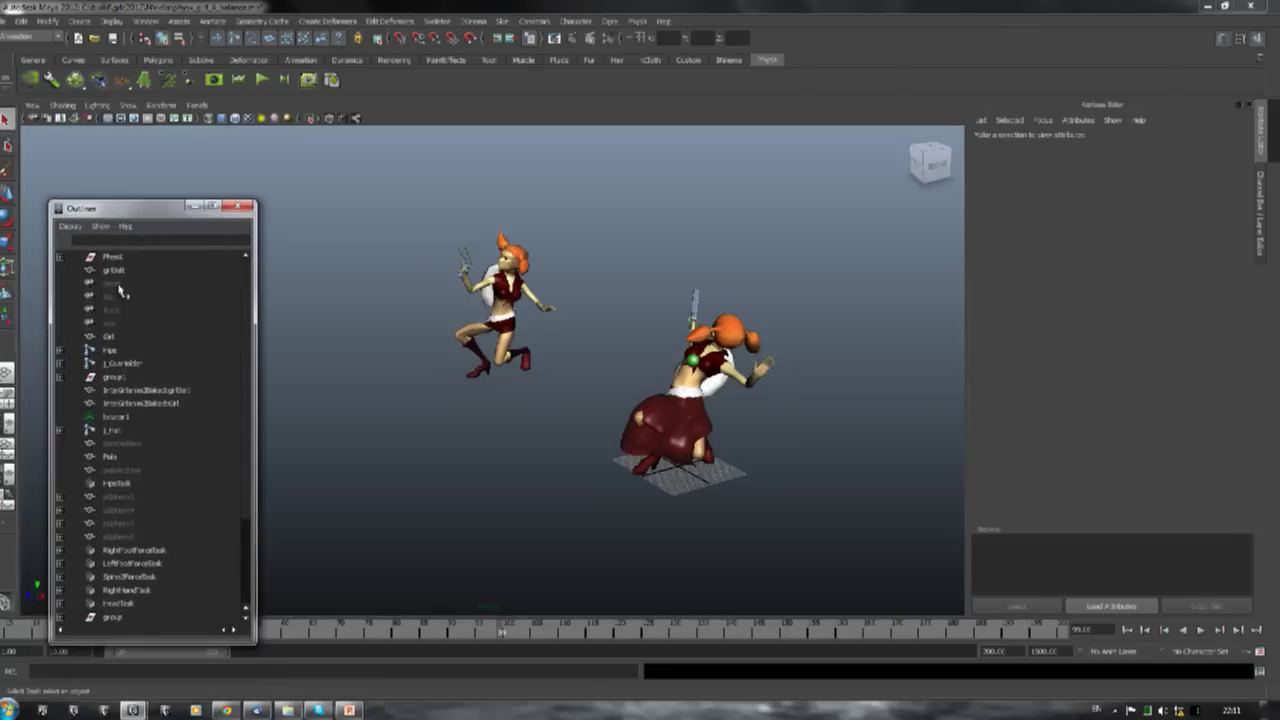
click(147, 592)
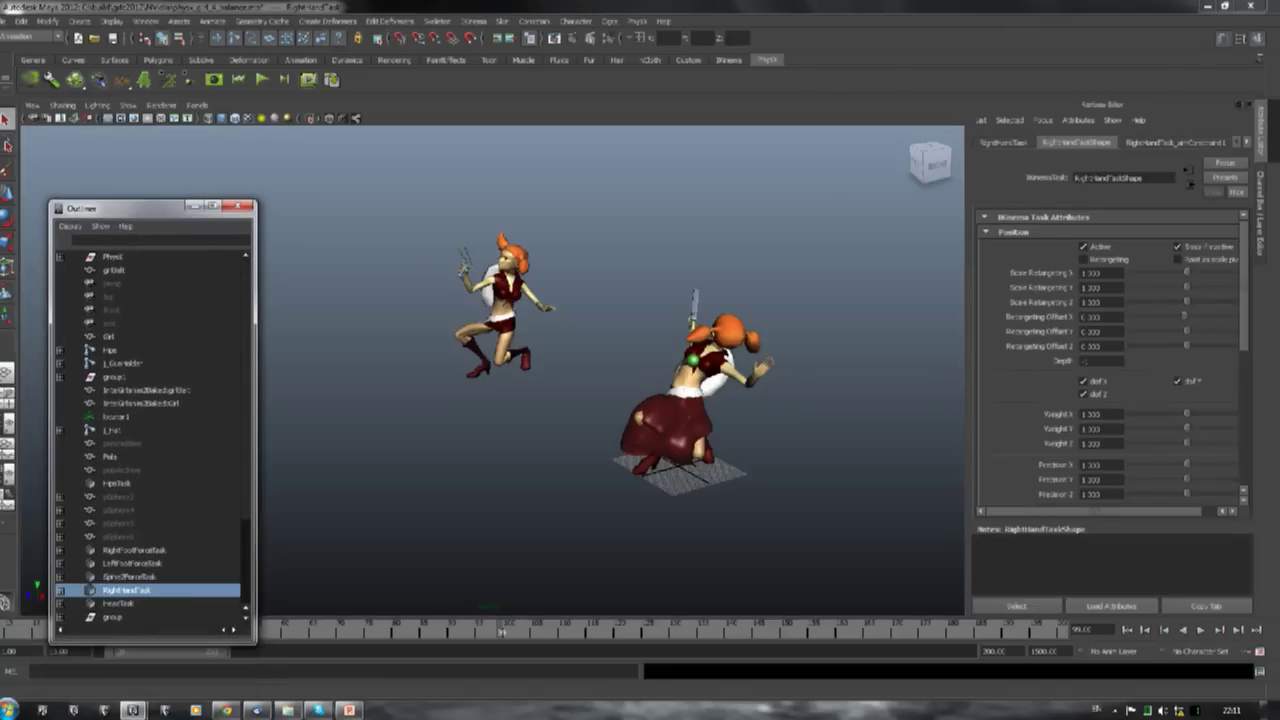
click(6, 218)
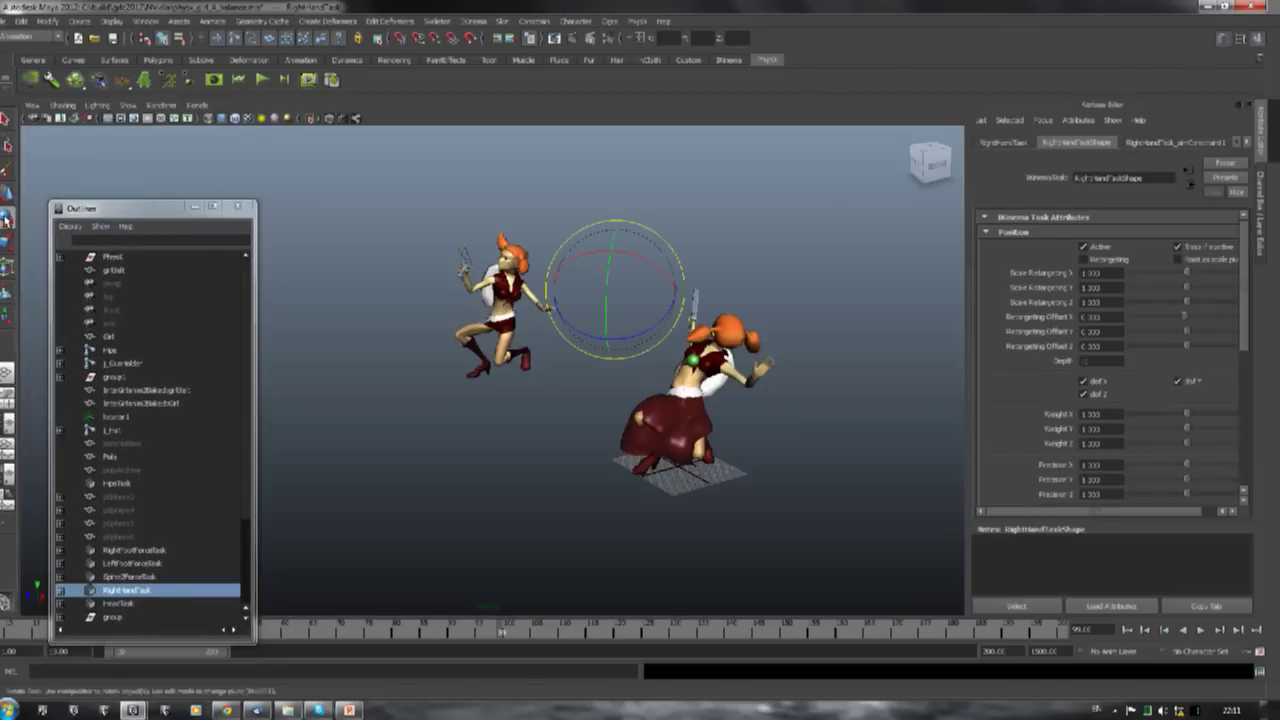
click(145, 551)
click(140, 564)
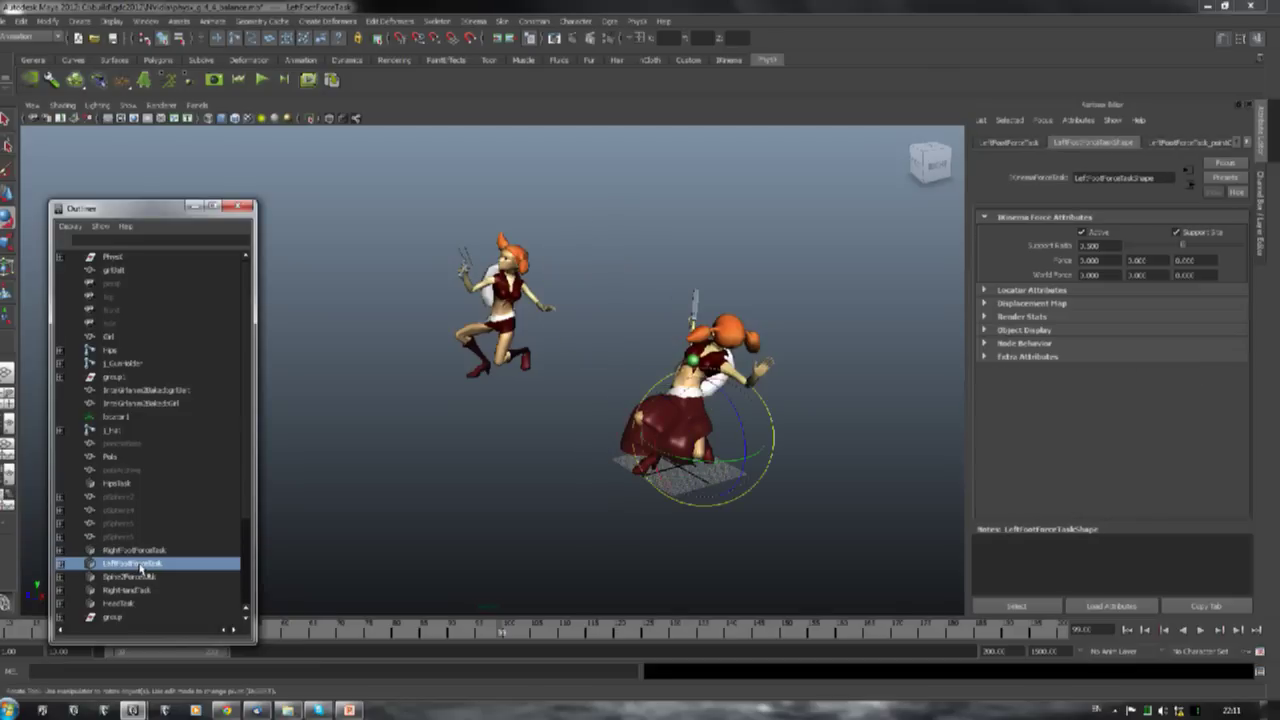
scroll(145, 583, down, 3)
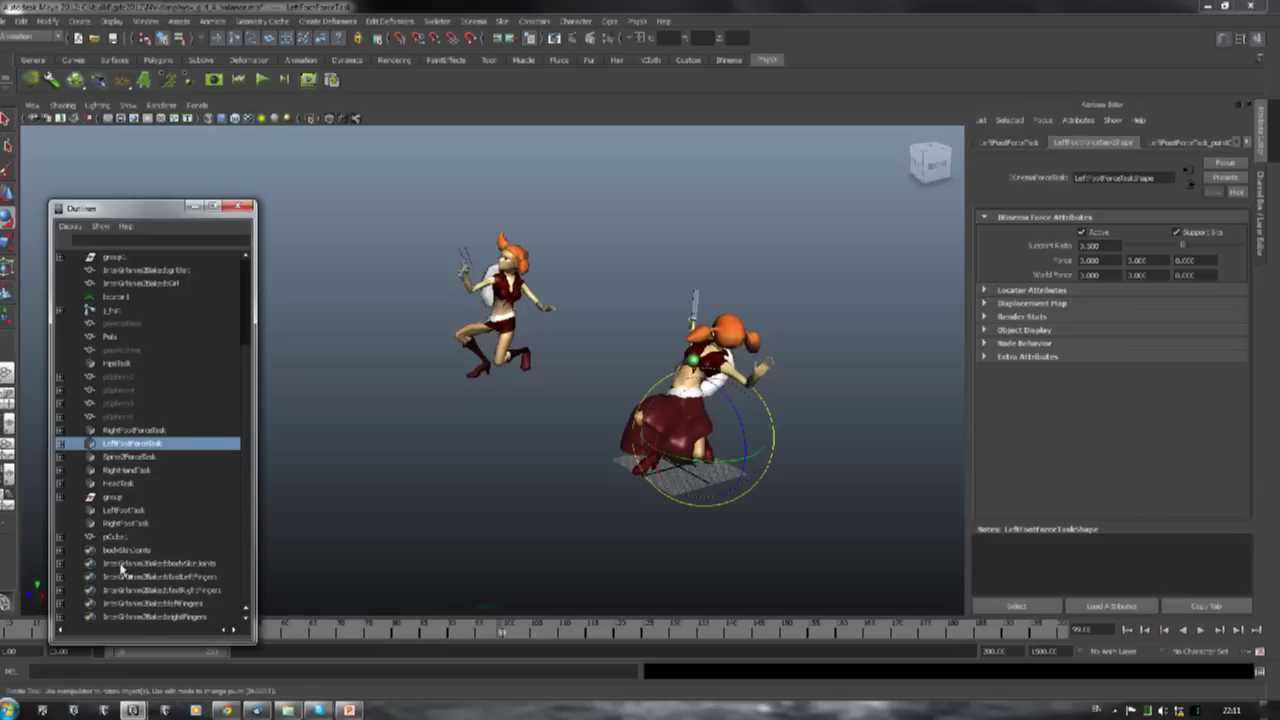
click(145, 523)
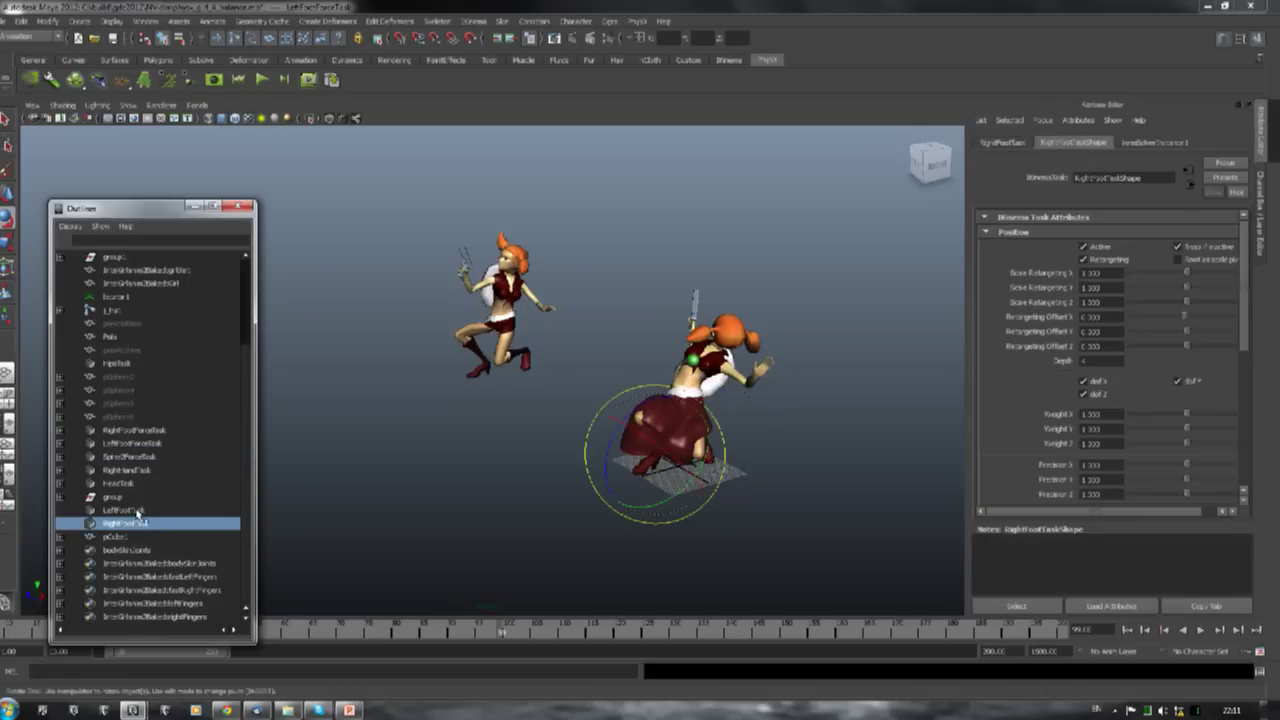
click(140, 510)
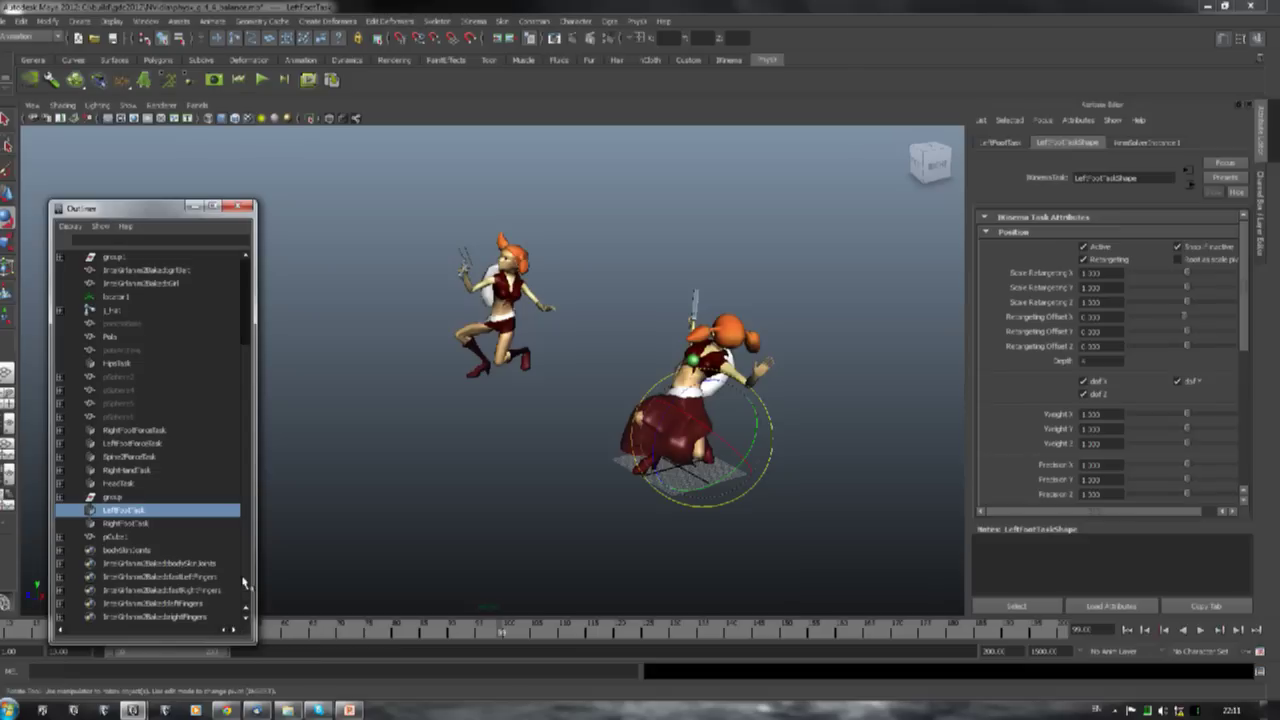
scroll(246, 509, up, 3)
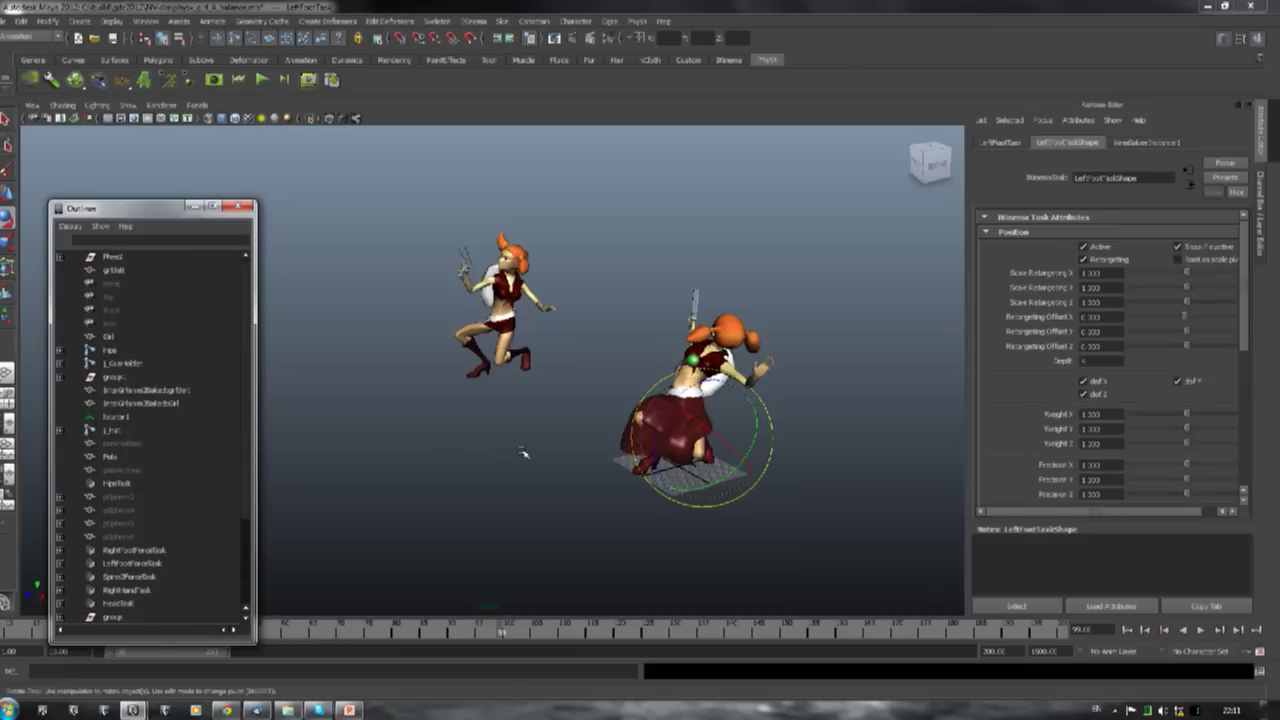
Clear the selection, replay the girl balance simulation and stop it at frame 148
click(556, 378)
key(alt+v)
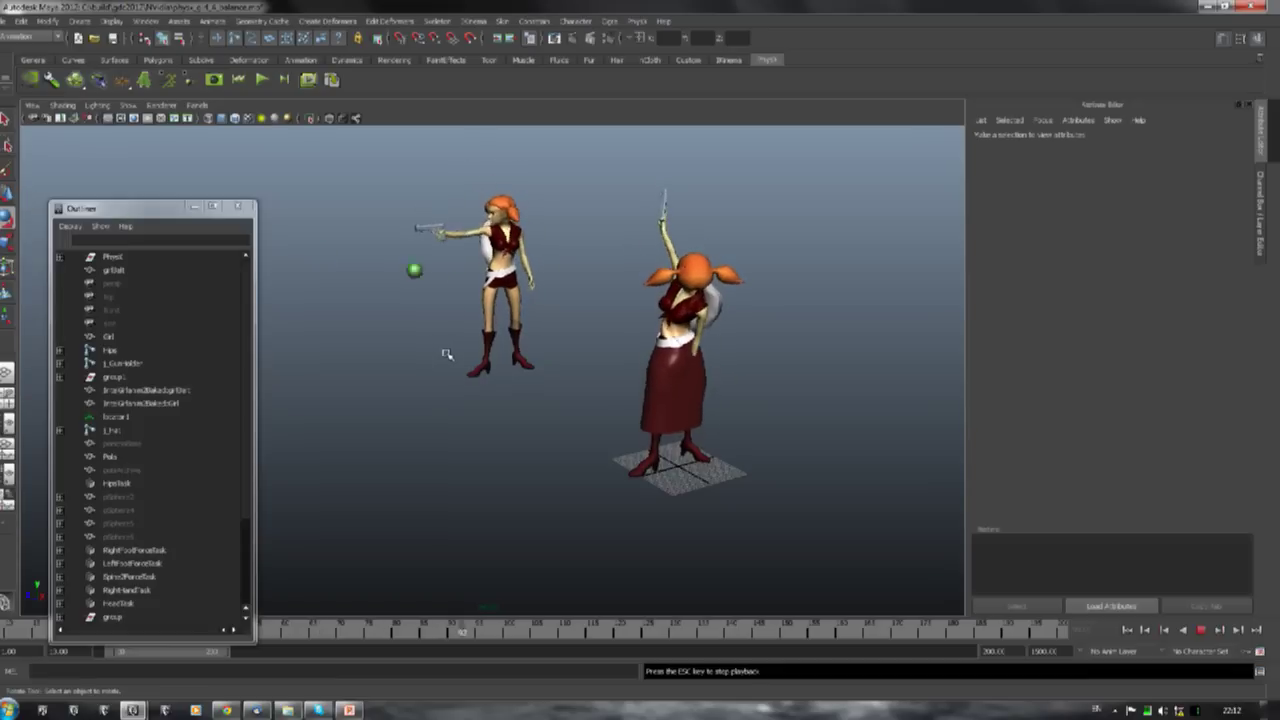
click(1199, 630)
Open the physx_boy_1 retarget scene from the same folder without saving the changes to physx_girl_4_balance.mb
click(18, 20)
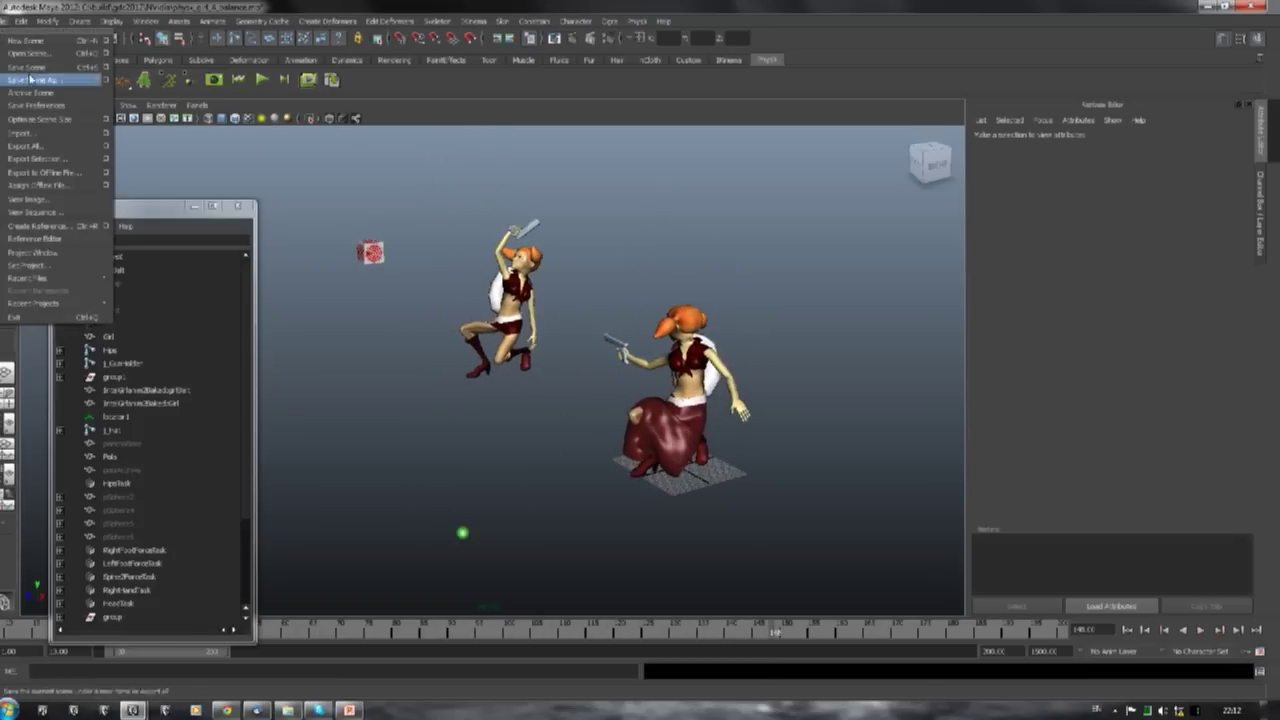
click(28, 53)
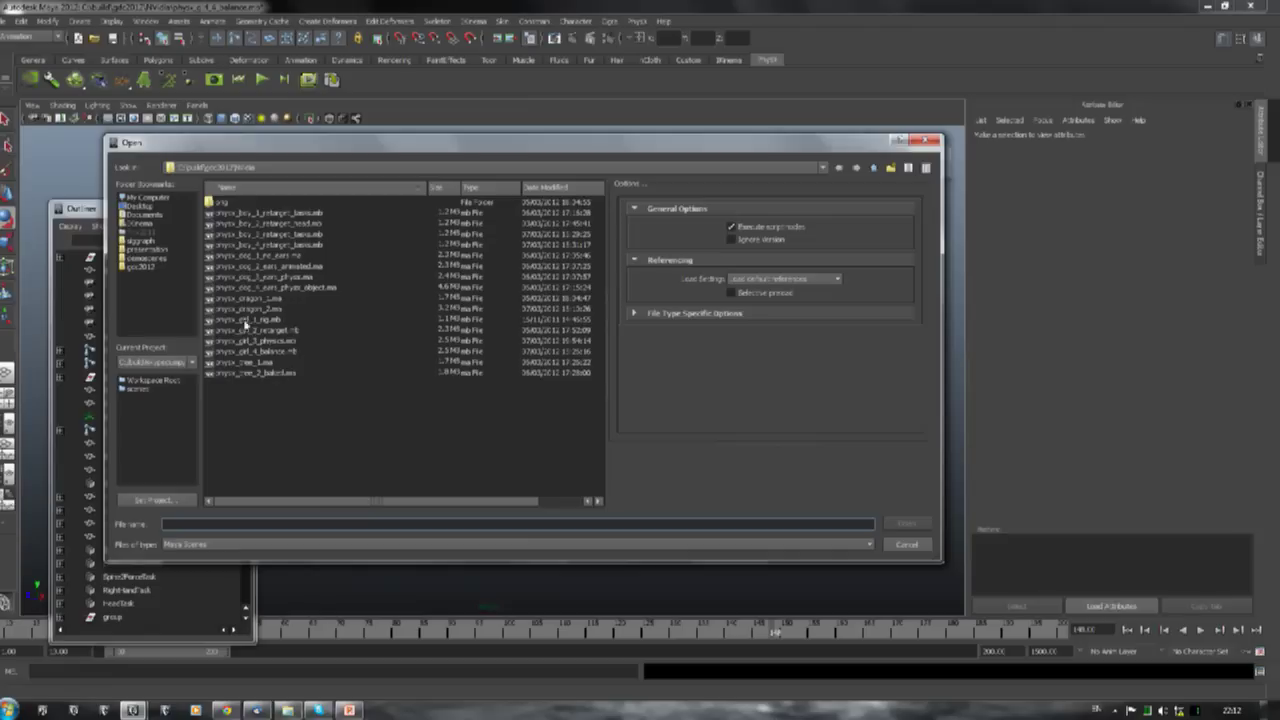
double_click(258, 351)
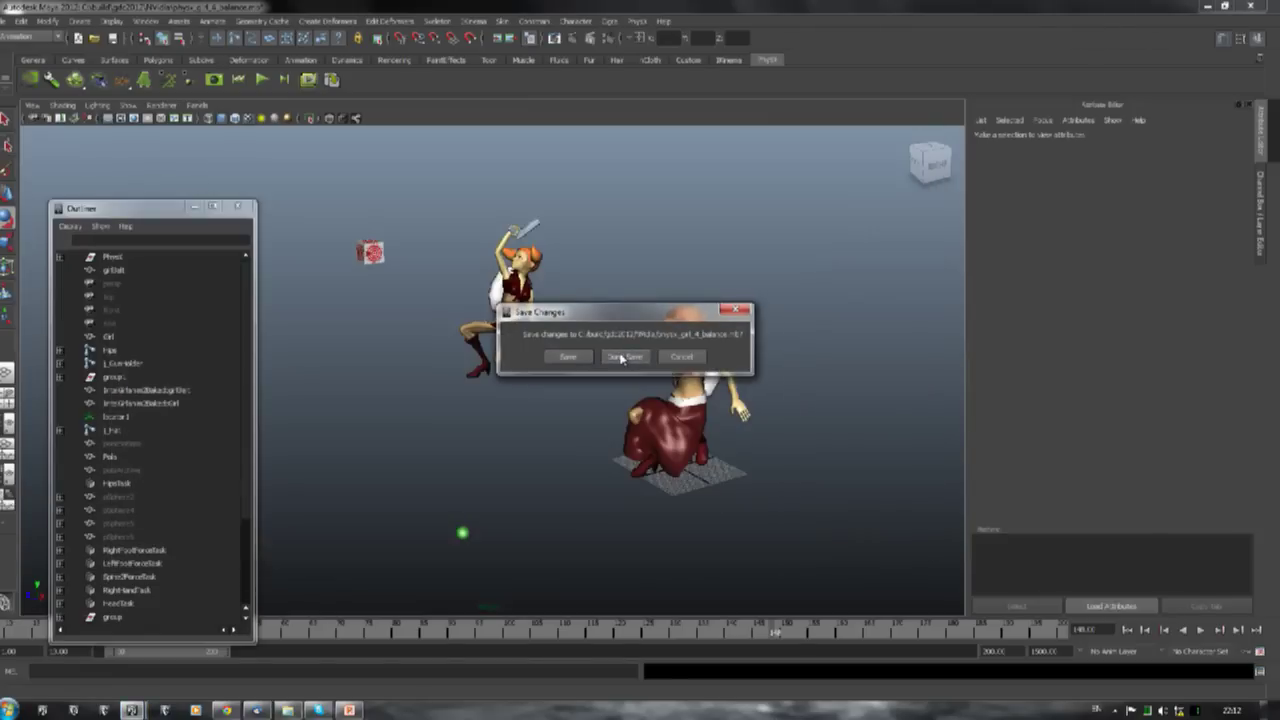
click(624, 357)
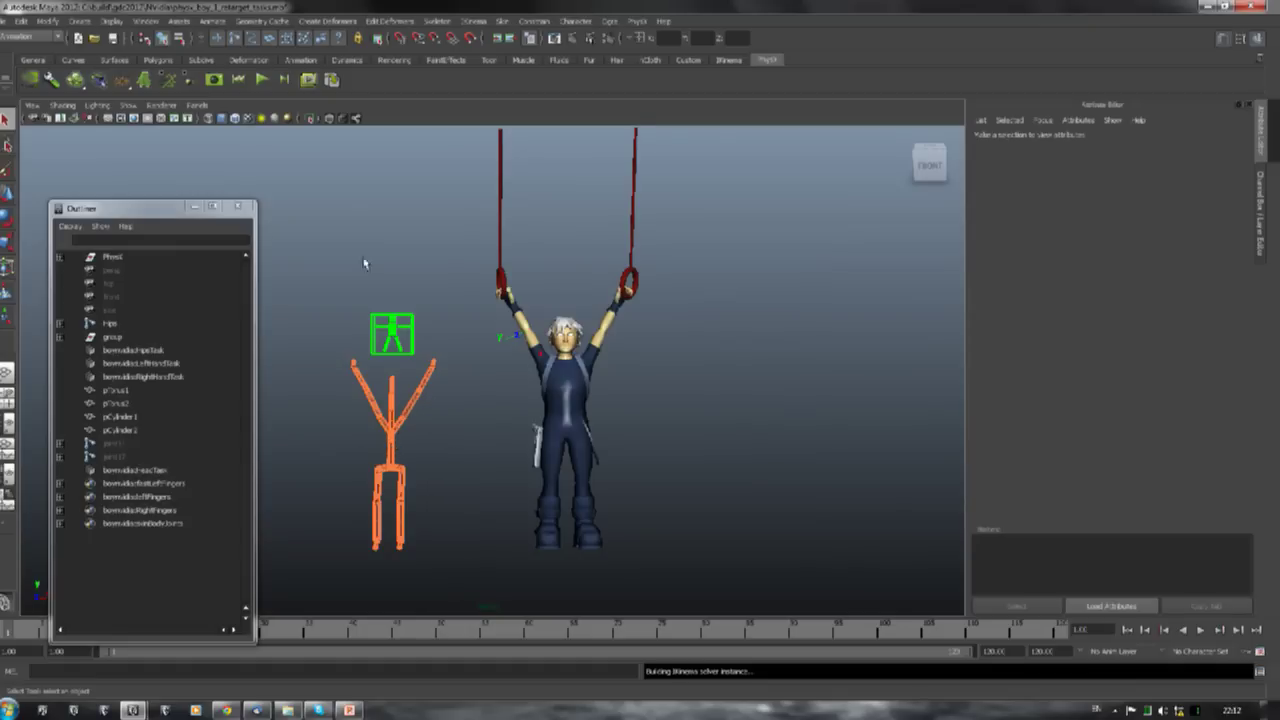
Hide the polygons in the viewport to examine the boy's source and target skeletons, and show the polygons again
click(128, 105)
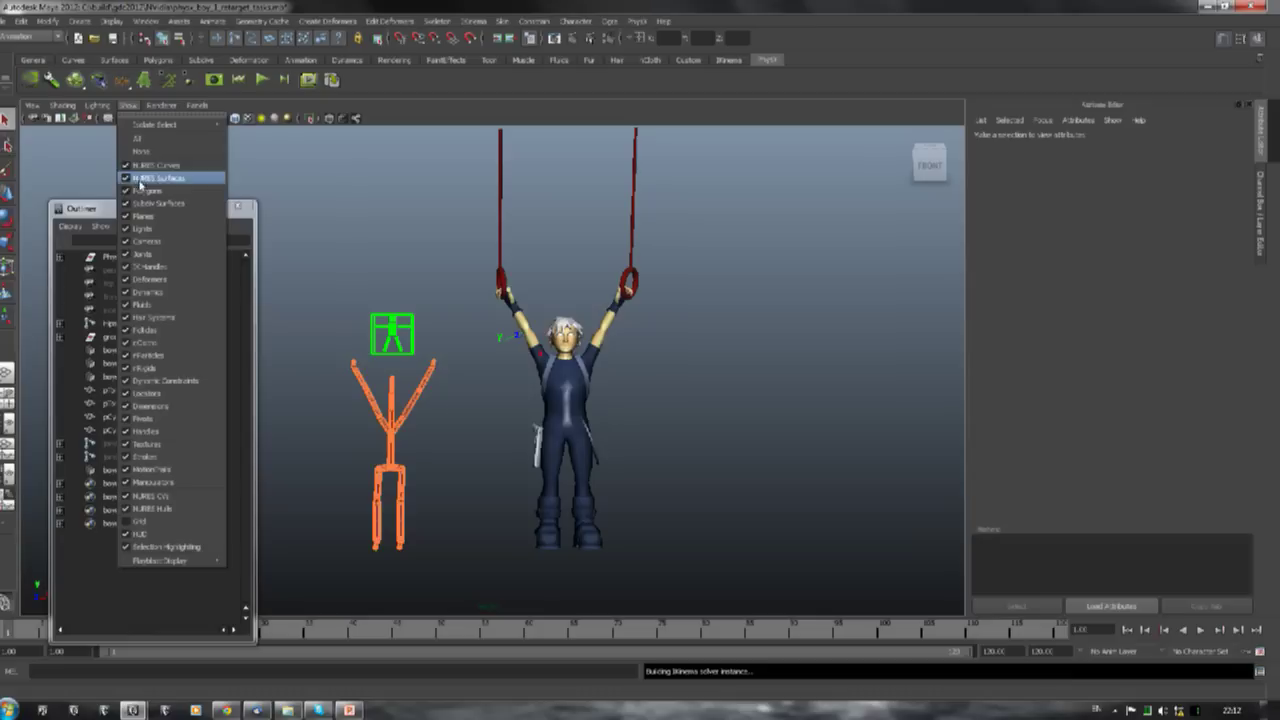
click(145, 190)
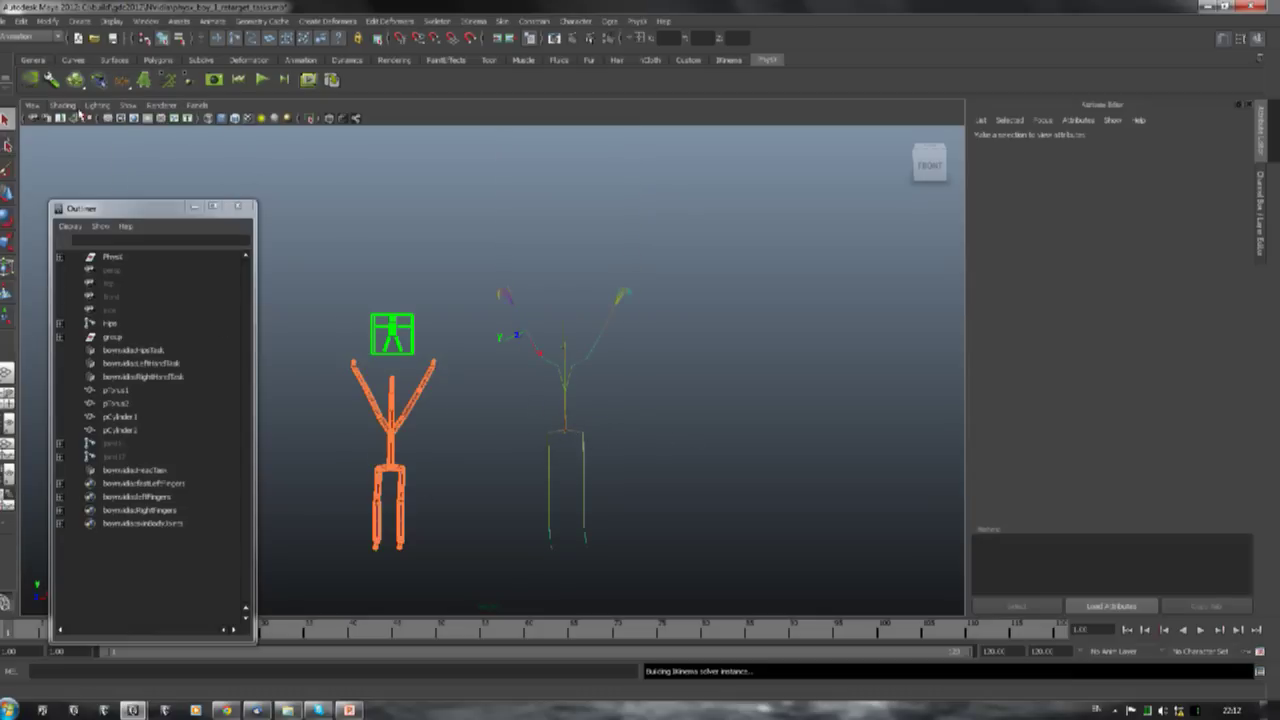
click(128, 105)
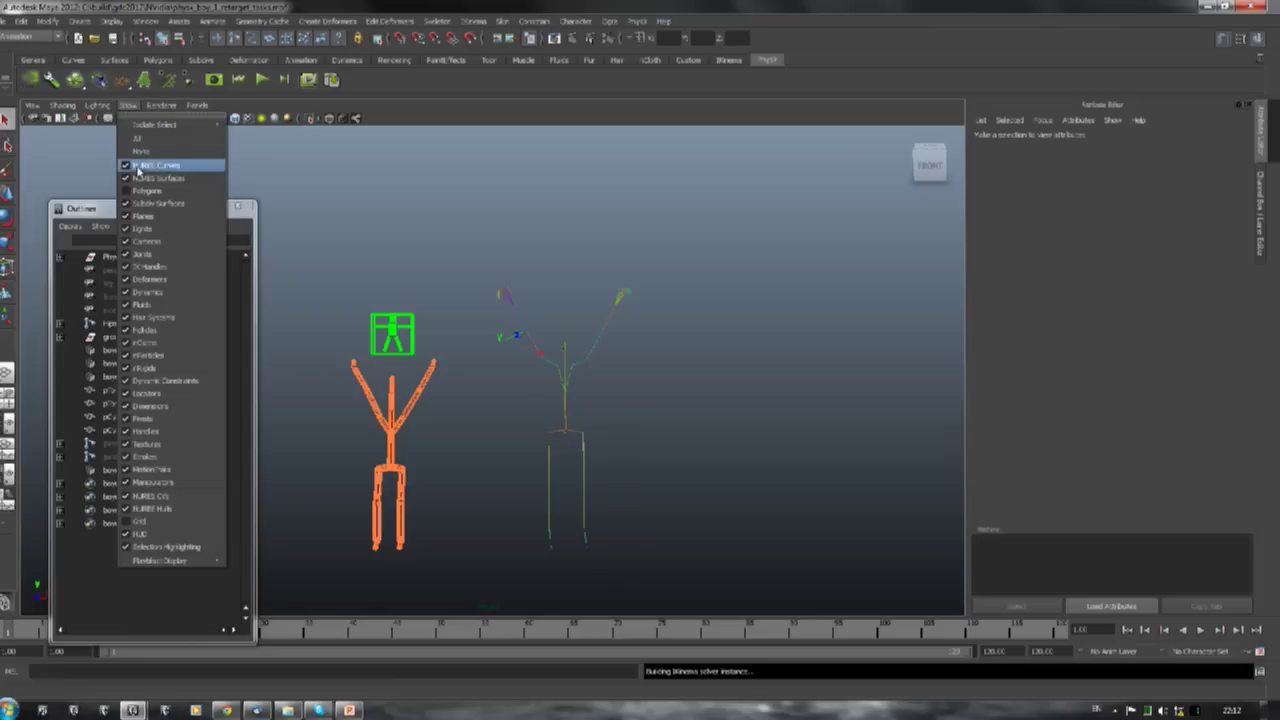
click(140, 191)
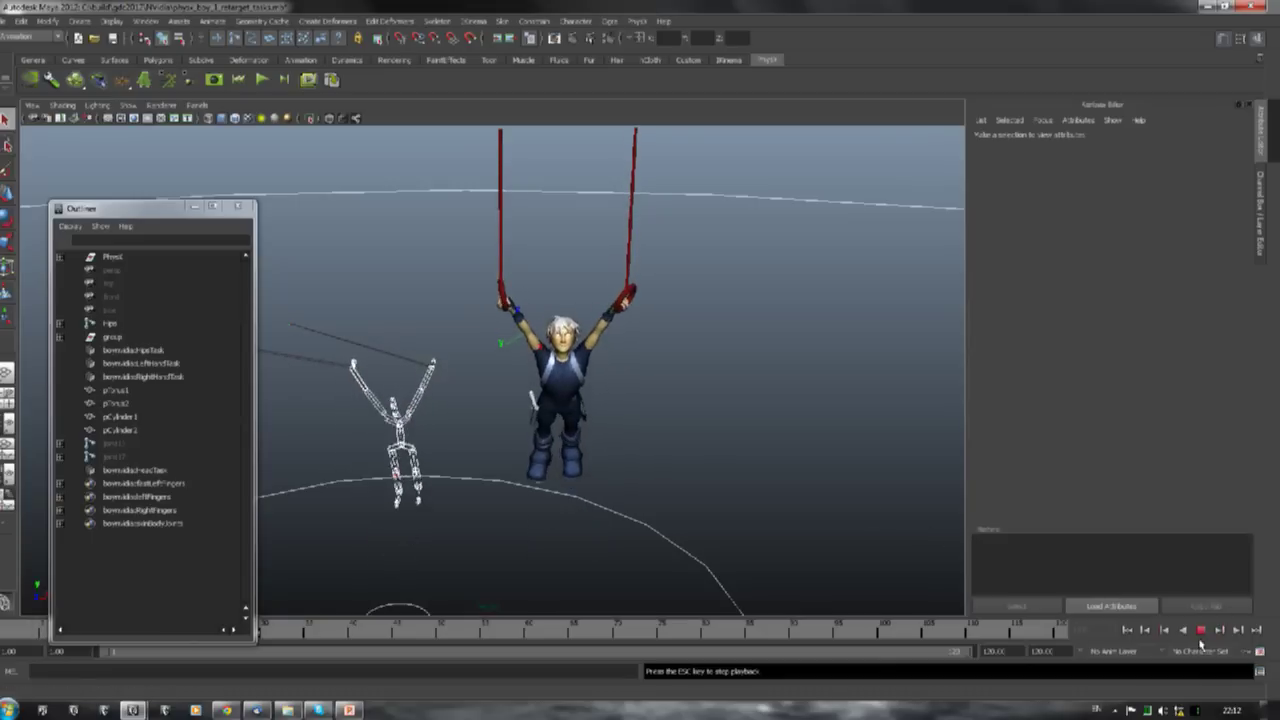
Return the boy scene to the first frame, run its PhysX simulation with timeline playback, and stop it at frame 27
click(1203, 630)
click(1127, 632)
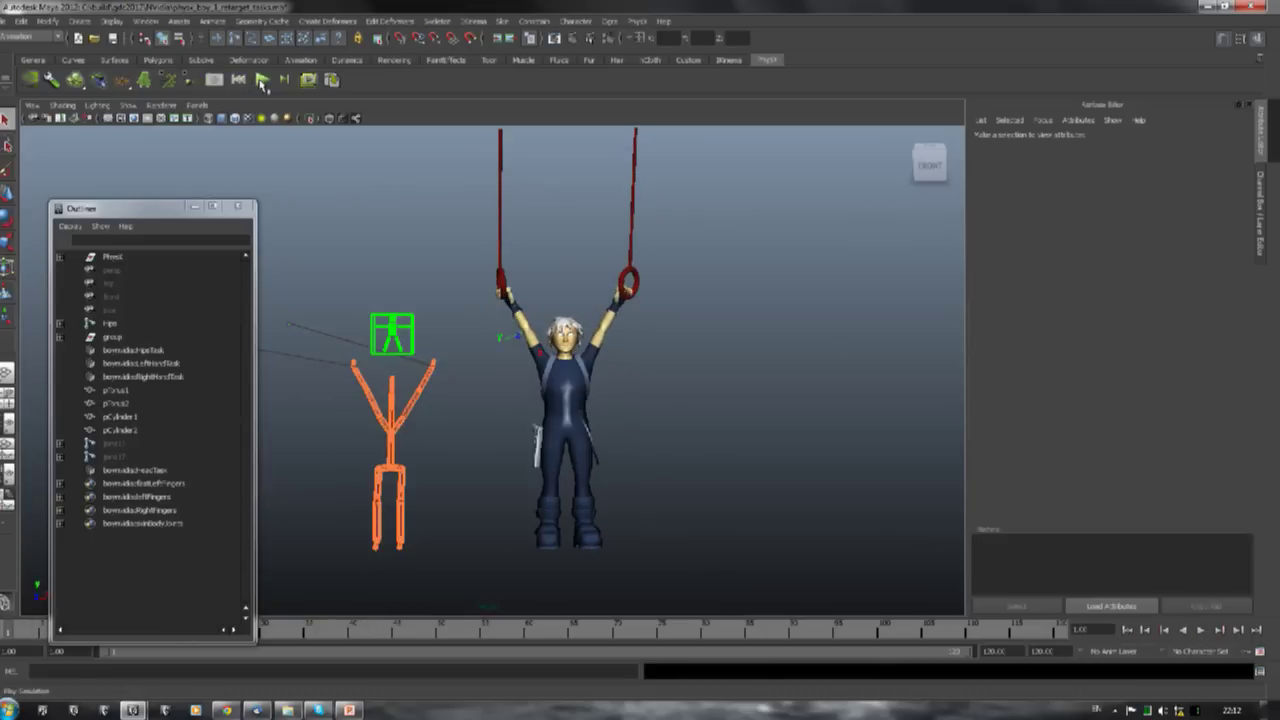
click(262, 82)
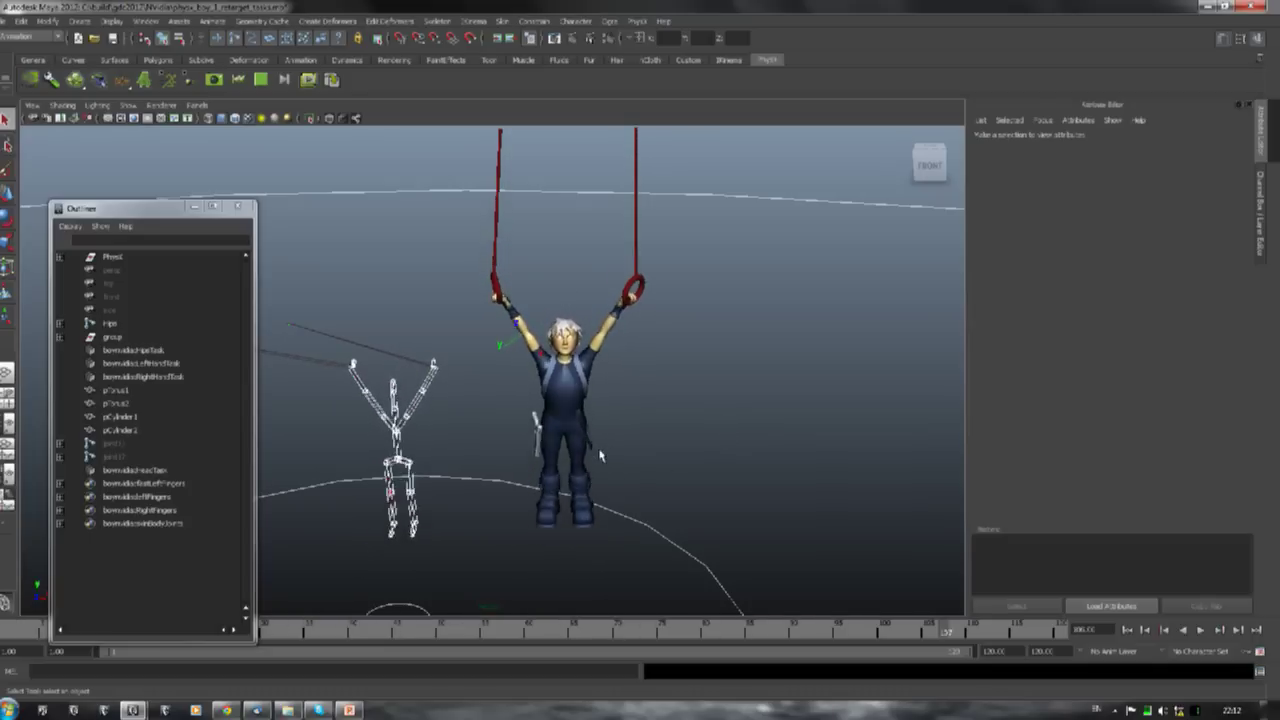
click(1201, 630)
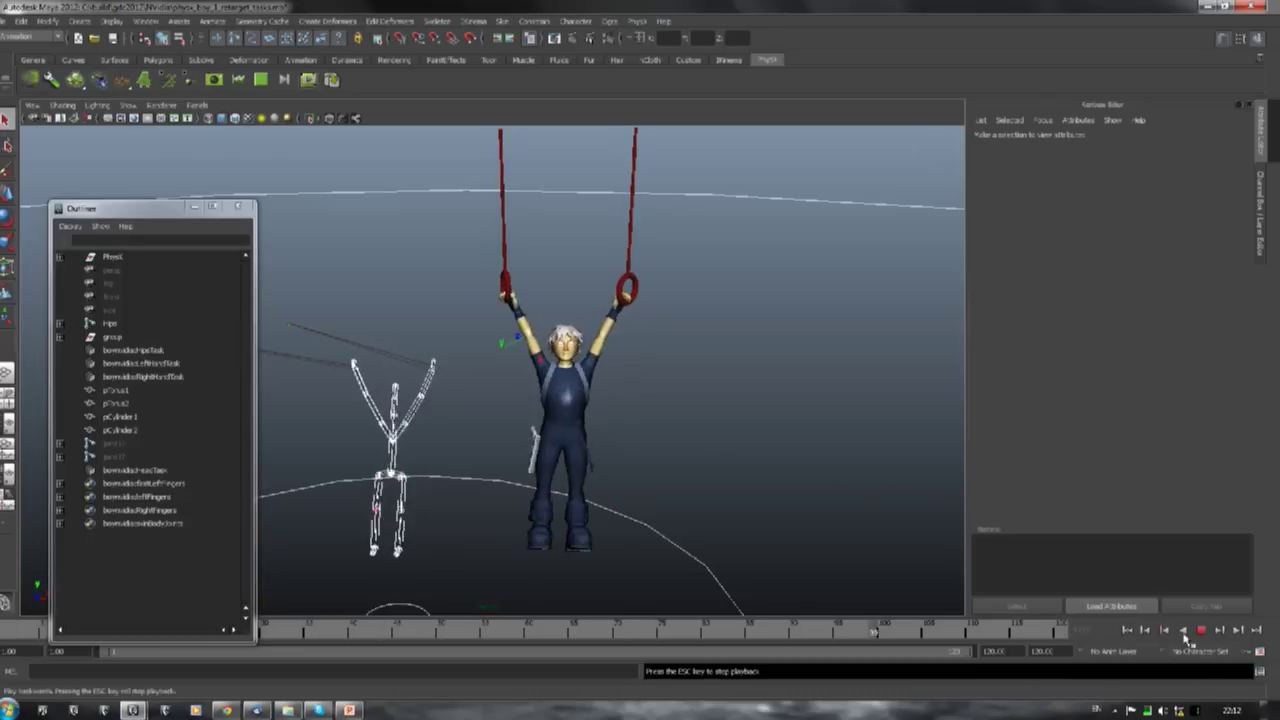
click(1200, 631)
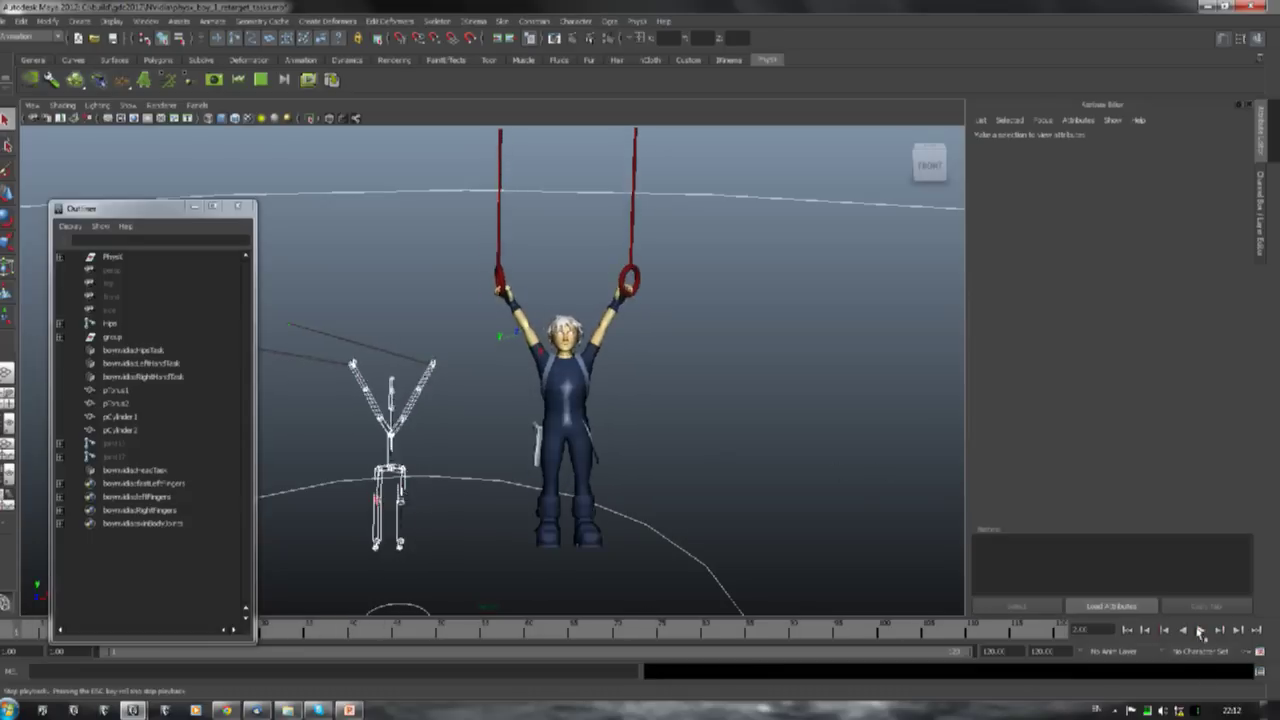
click(259, 78)
Bend the LeftKnee joint of the boy's skeleton with the Rotate tool and run the PhysX simulation again
click(110, 323)
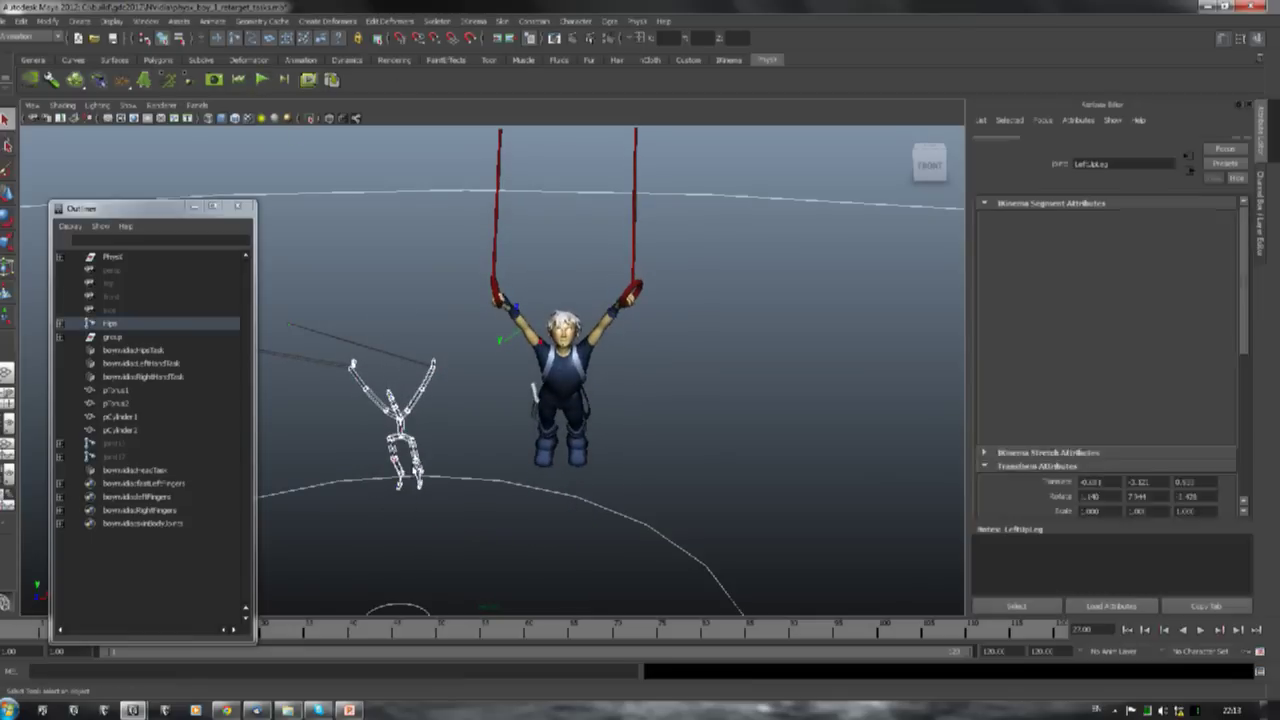
click(7, 216)
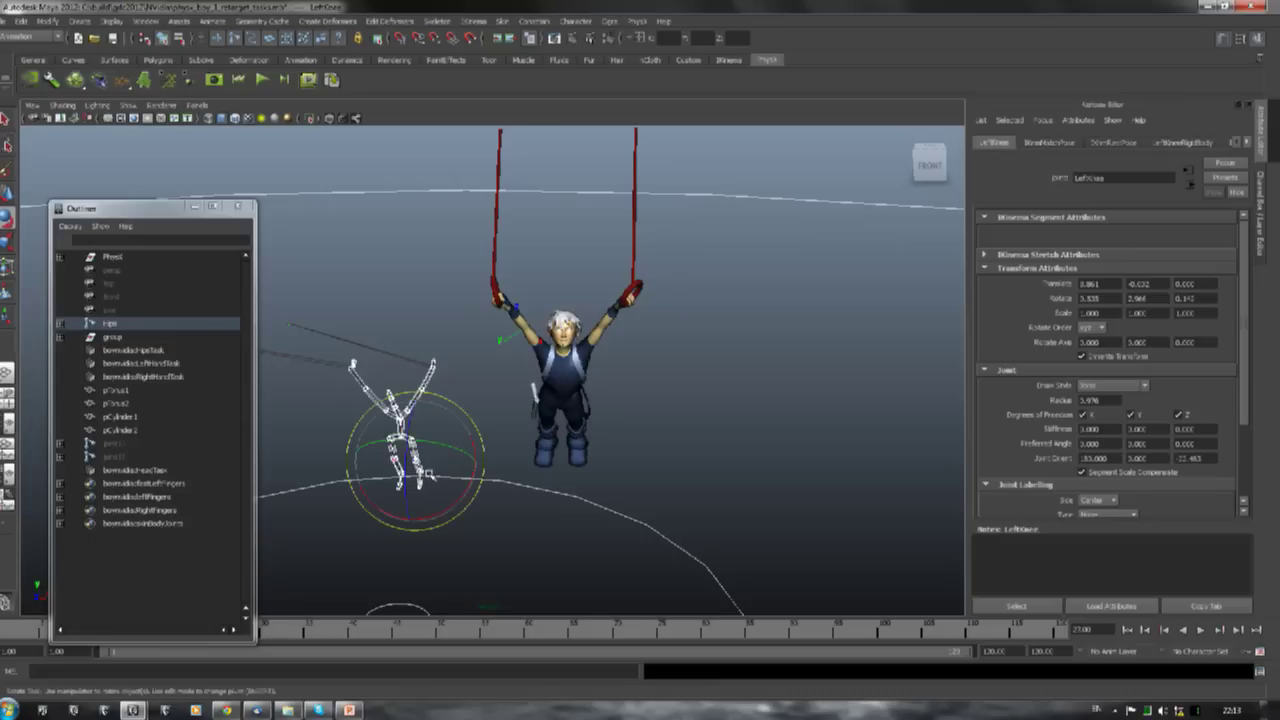
drag(415, 500, 430, 508)
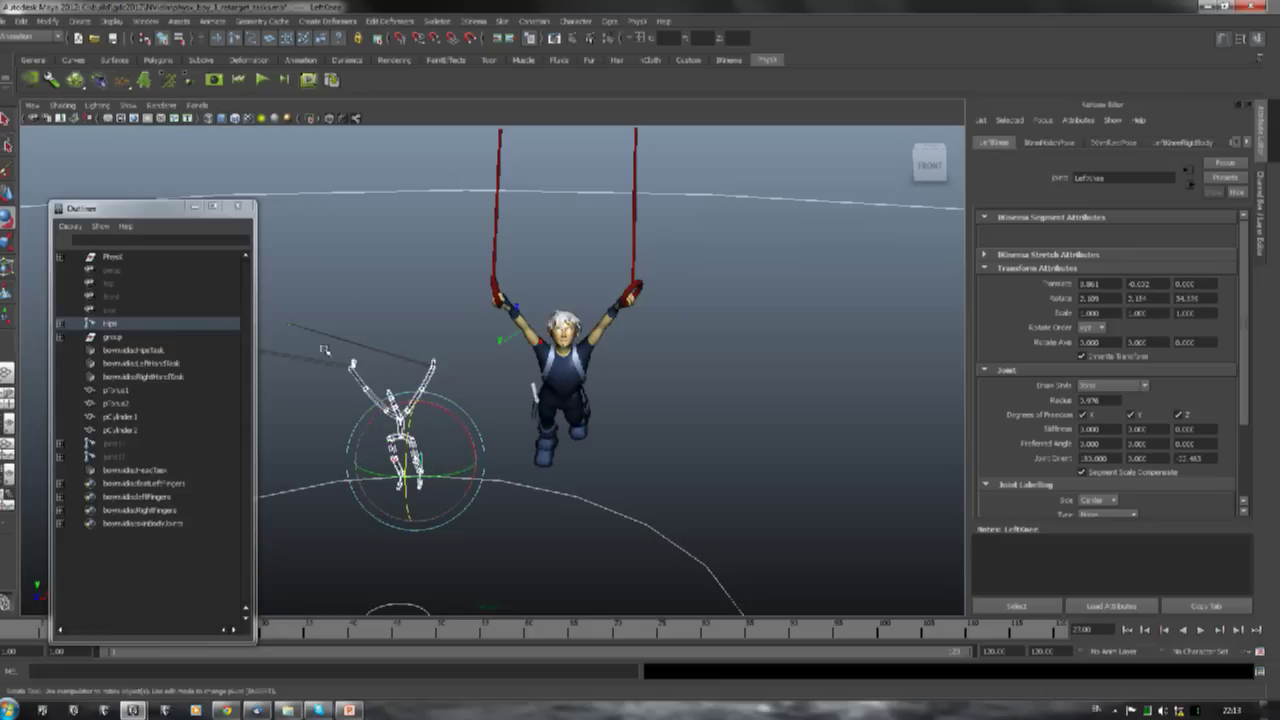
click(261, 80)
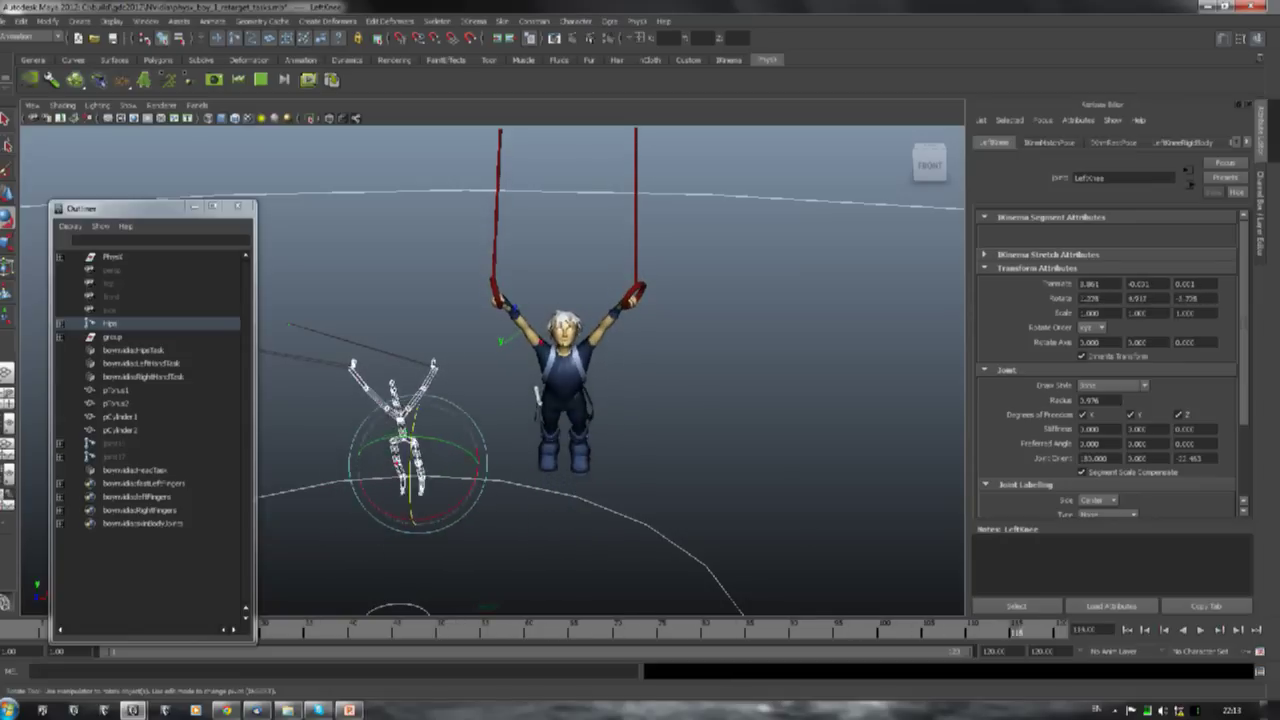
Open physx_boy_2_retarget_head.mb without saving the changes to physx_boy_1_retarget_tasks.mb, and close the Hypergraph window
click(10, 20)
click(55, 56)
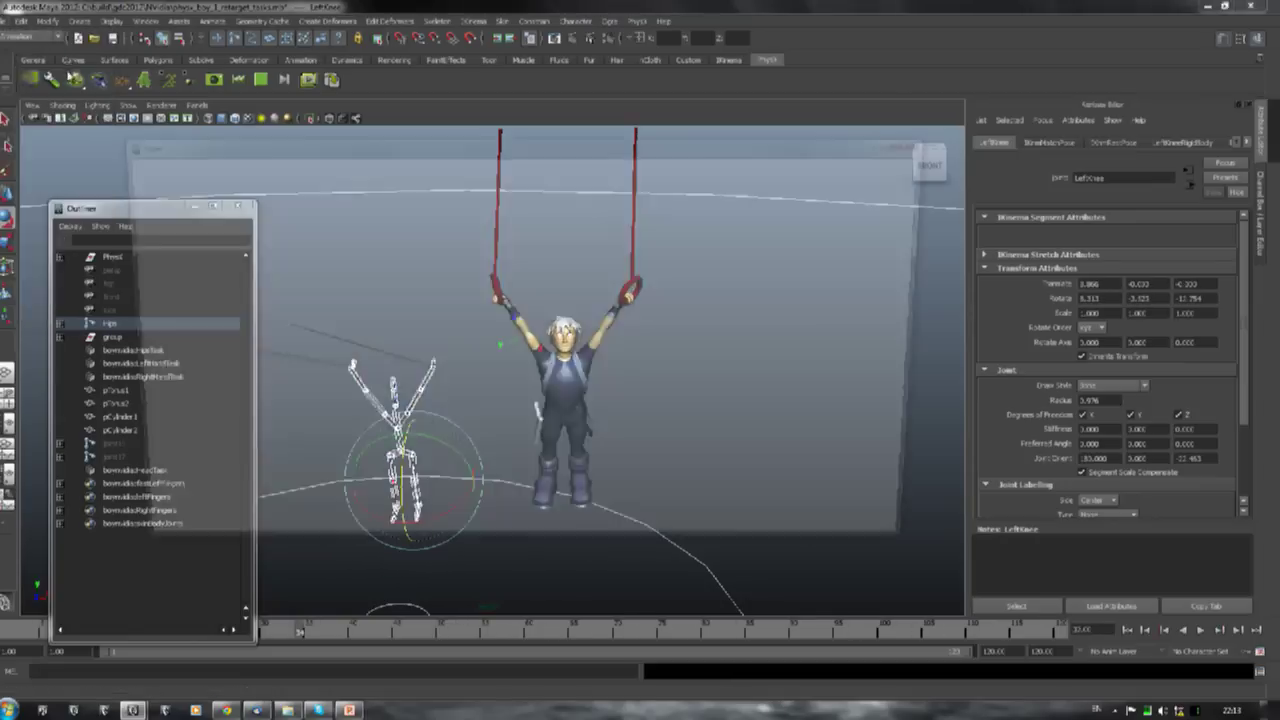
click(250, 225)
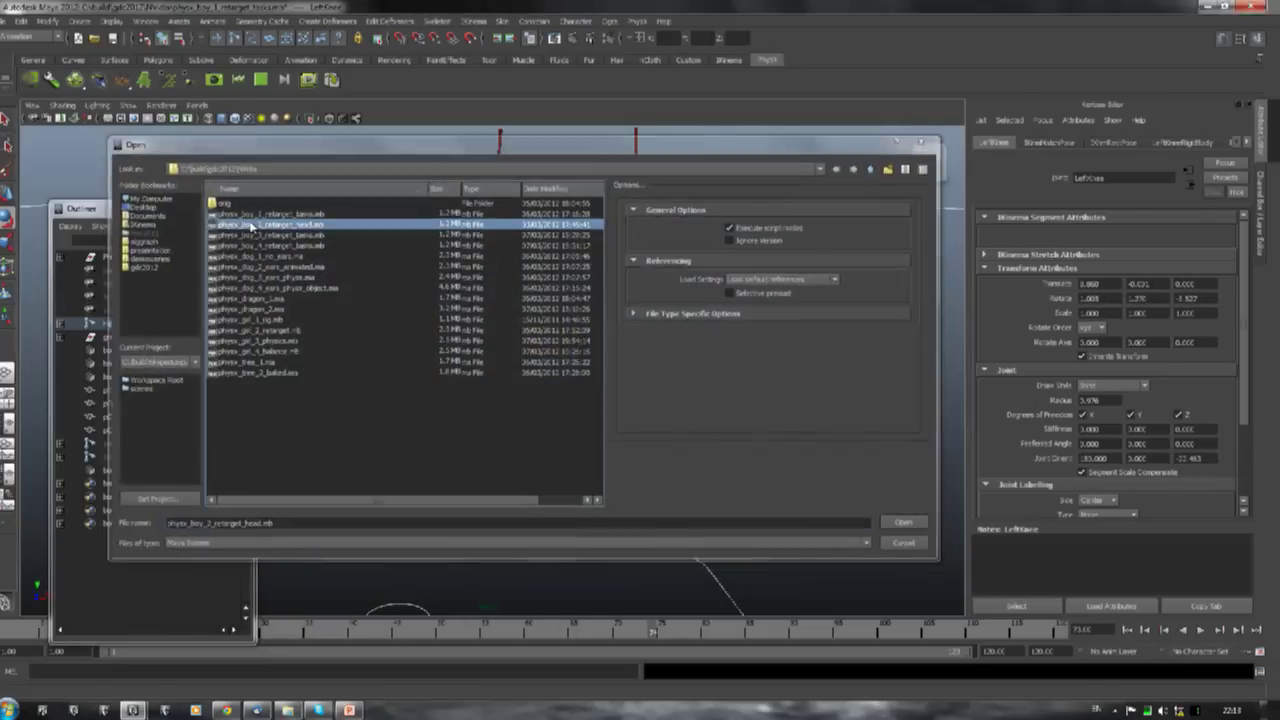
double_click(250, 225)
click(623, 357)
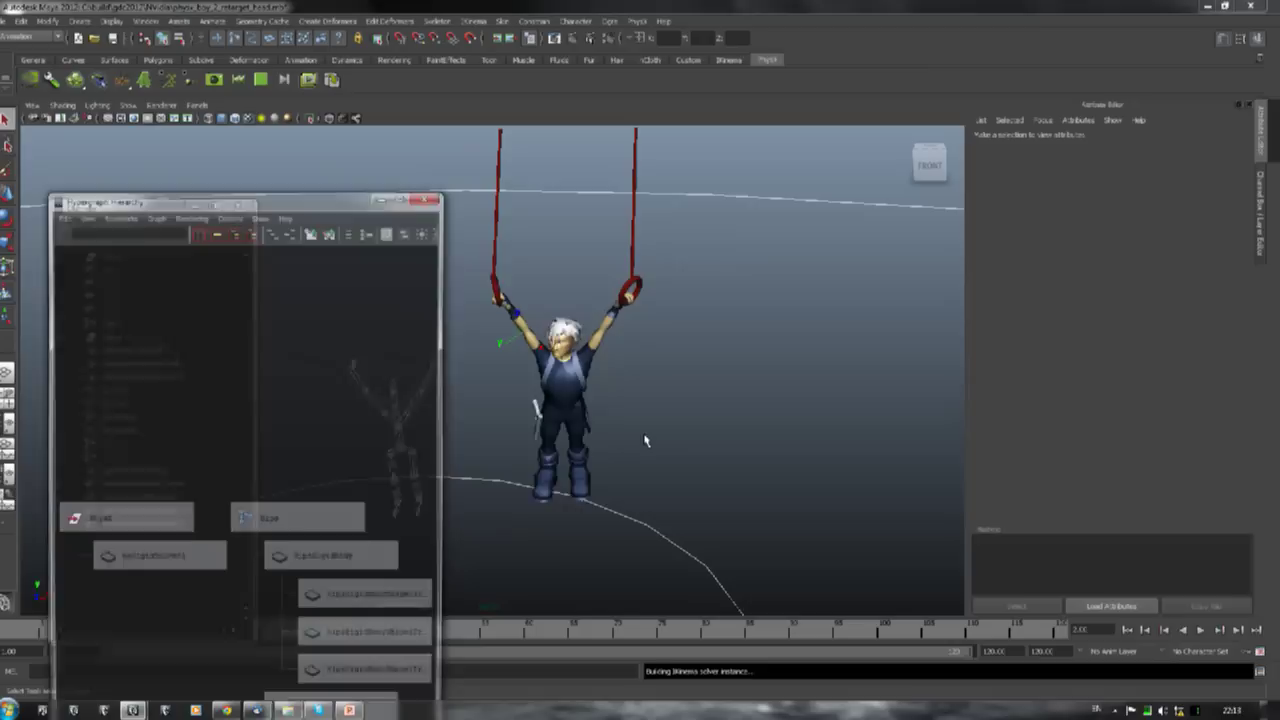
click(422, 193)
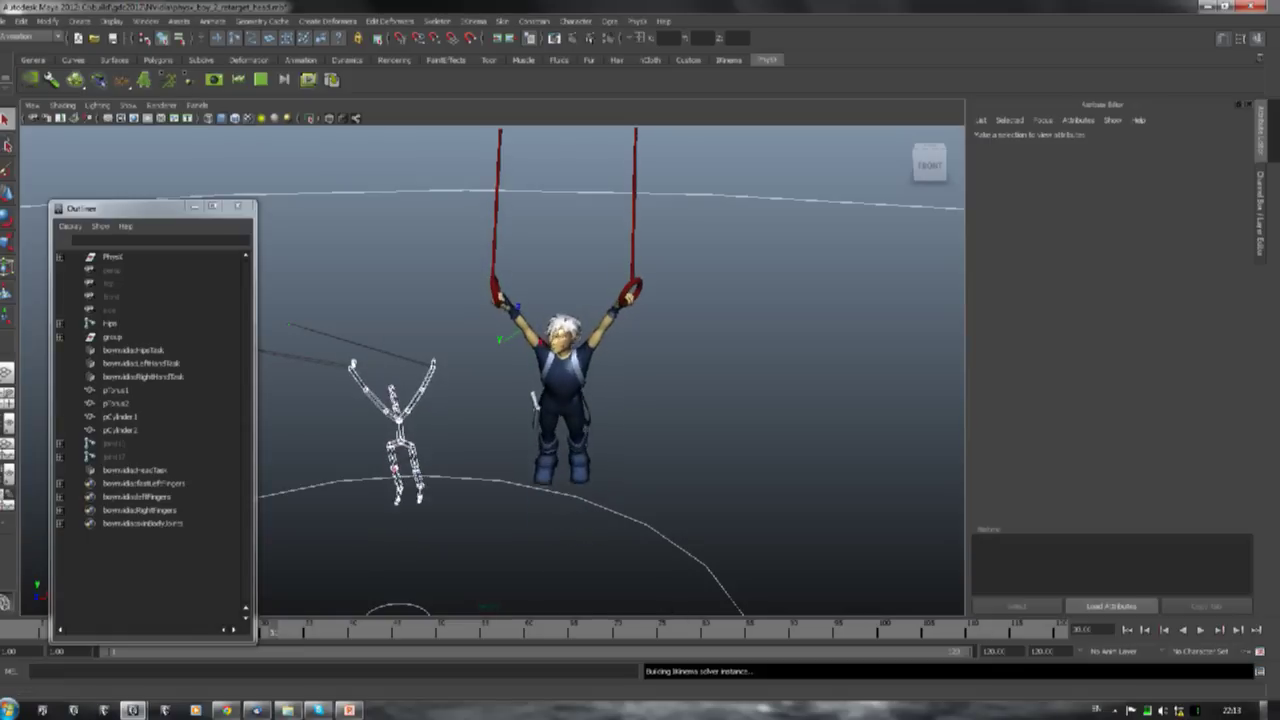
Play the head retarget simulation, then inspect the attributes of the boy's HipsTask and LeftHandTask
click(1201, 630)
click(1146, 631)
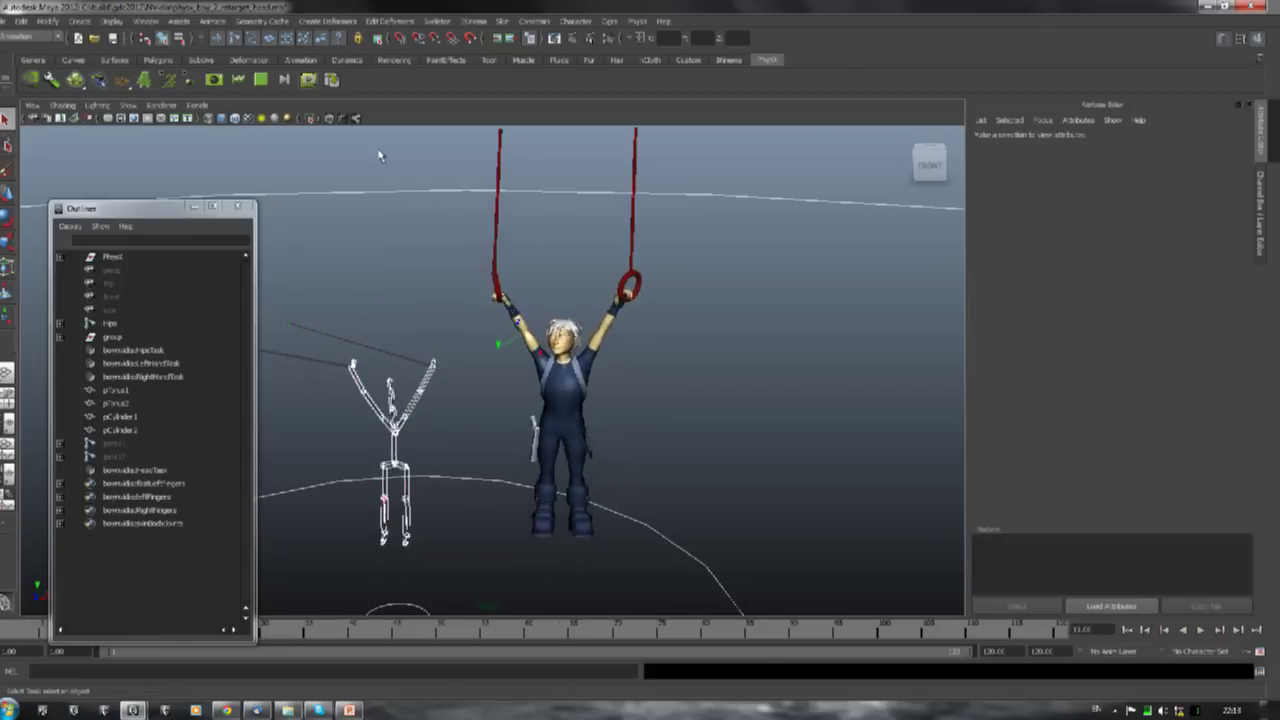
click(153, 351)
click(155, 364)
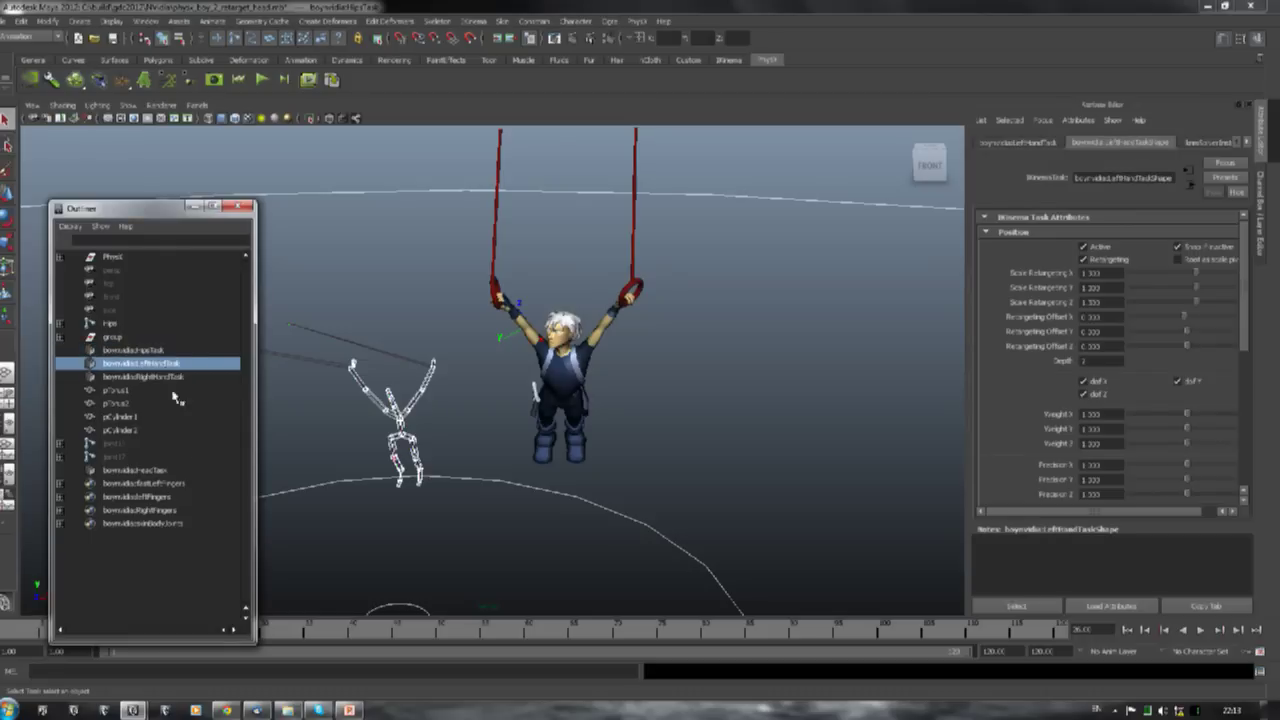
Select the boy's HeadTask, rotate it to tilt the head, and replay the simulation with the task selected
click(168, 471)
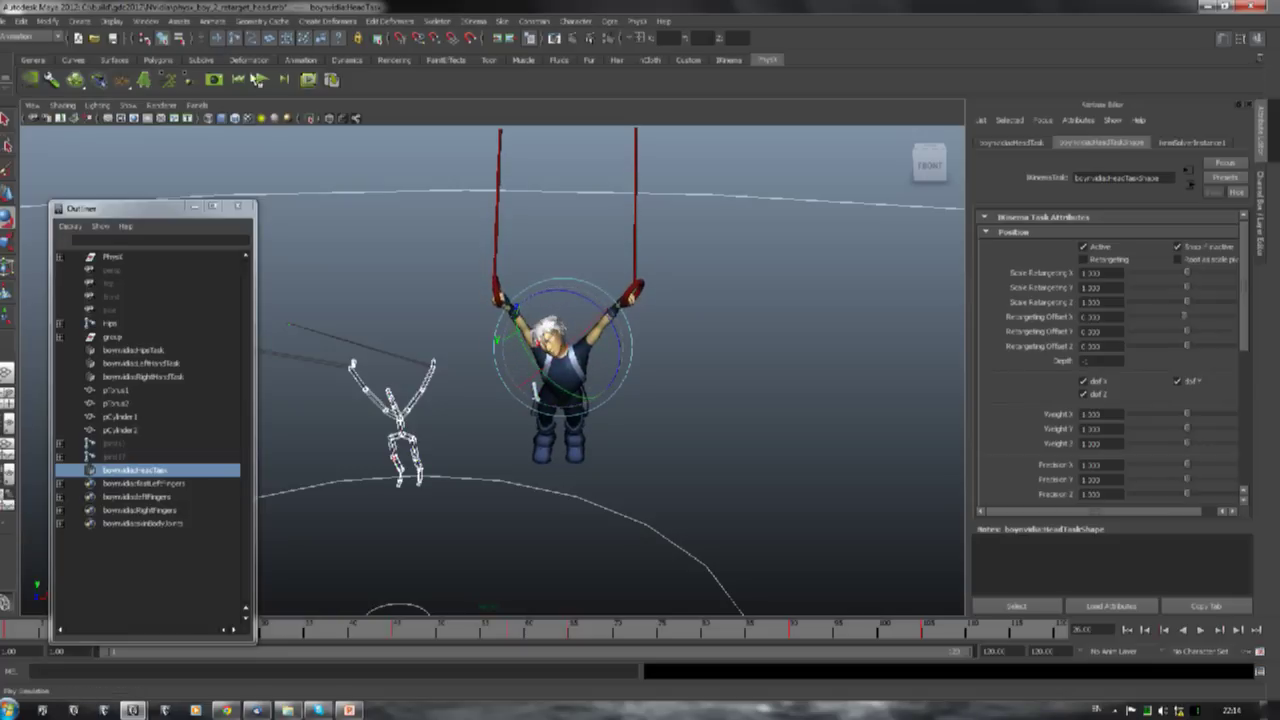
key(alt+v)
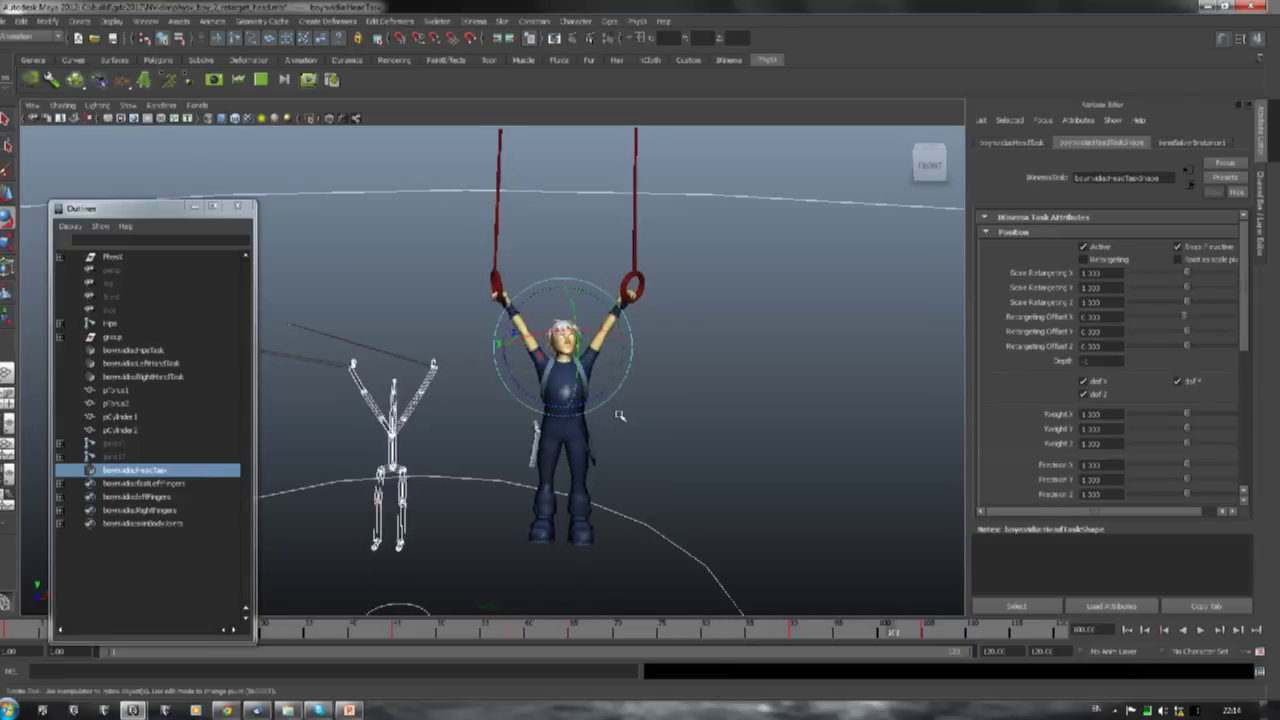
click(1202, 629)
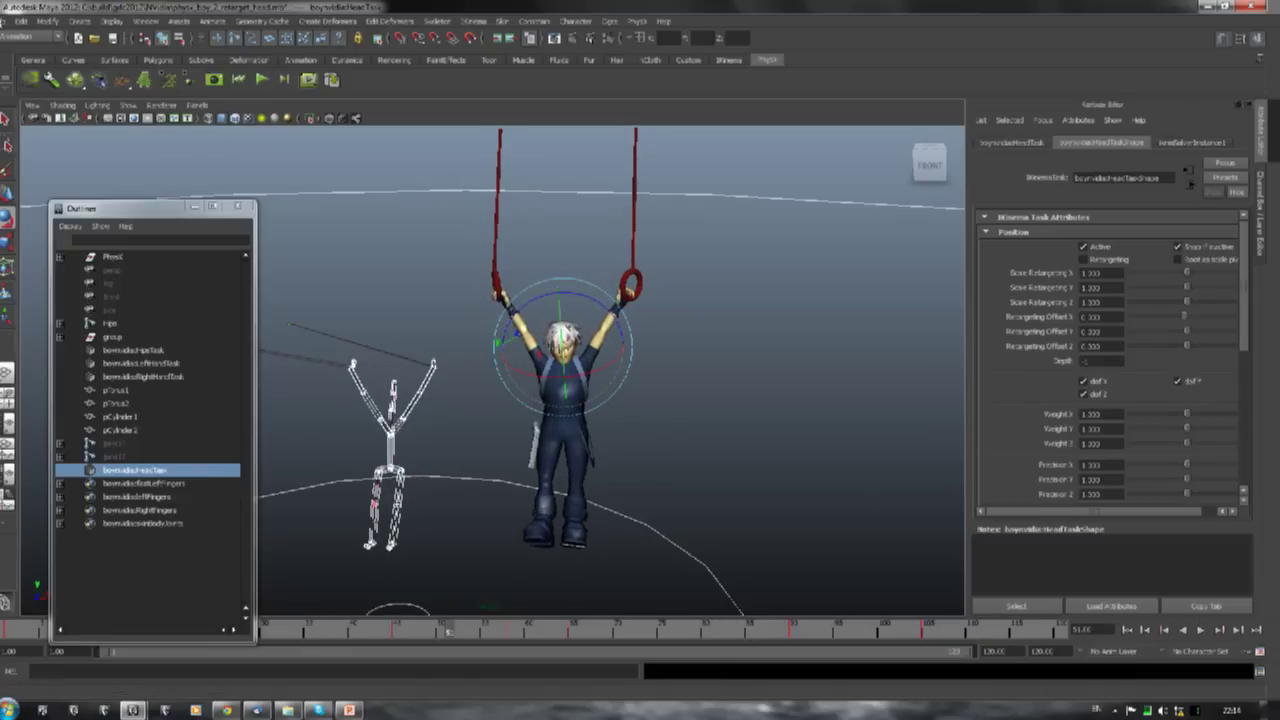
Open physx_boy_3_retarget_tasks.mb without saving the changes to physx_boy_2_retarget_head.mb, and run its PhysX simulation
click(20, 21)
click(30, 54)
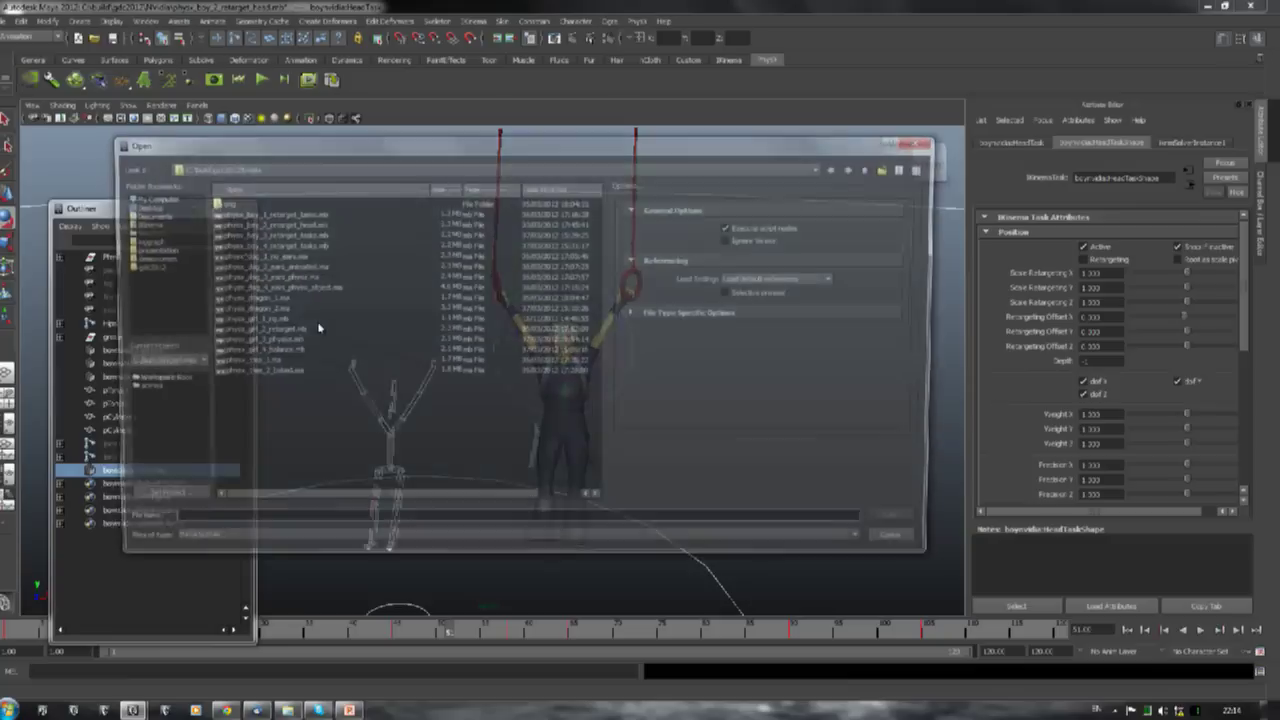
double_click(303, 244)
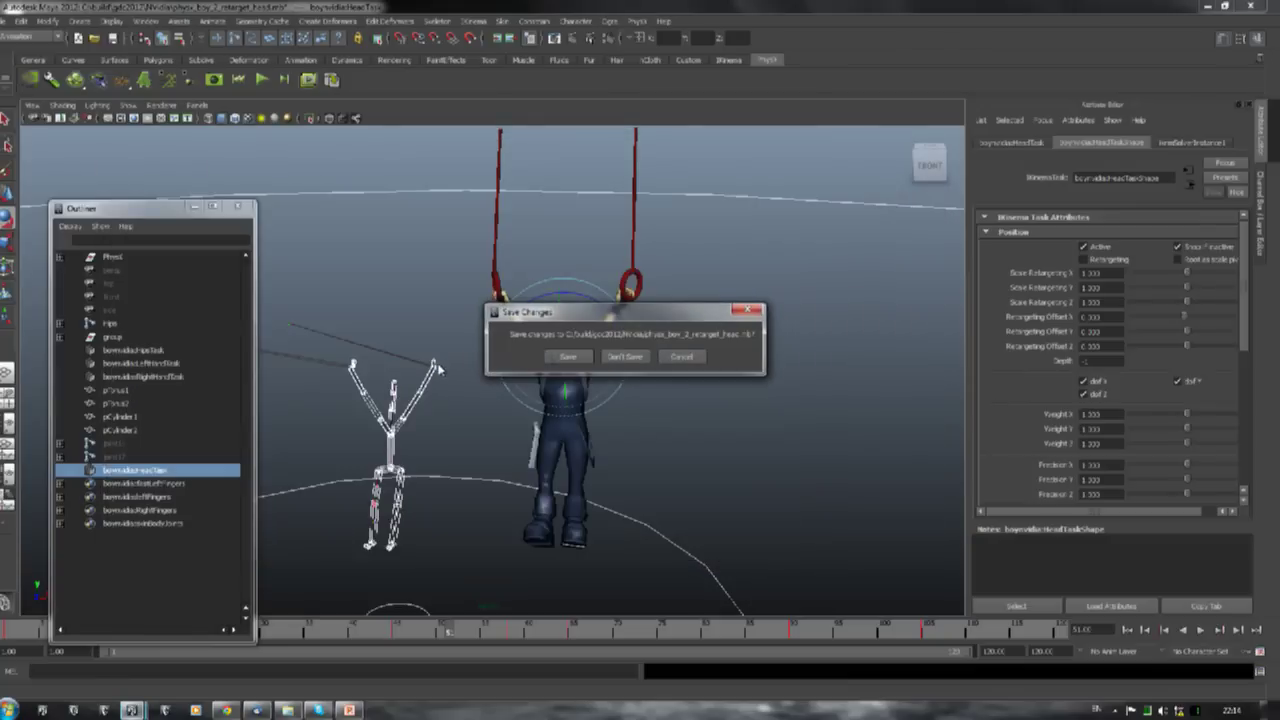
click(632, 360)
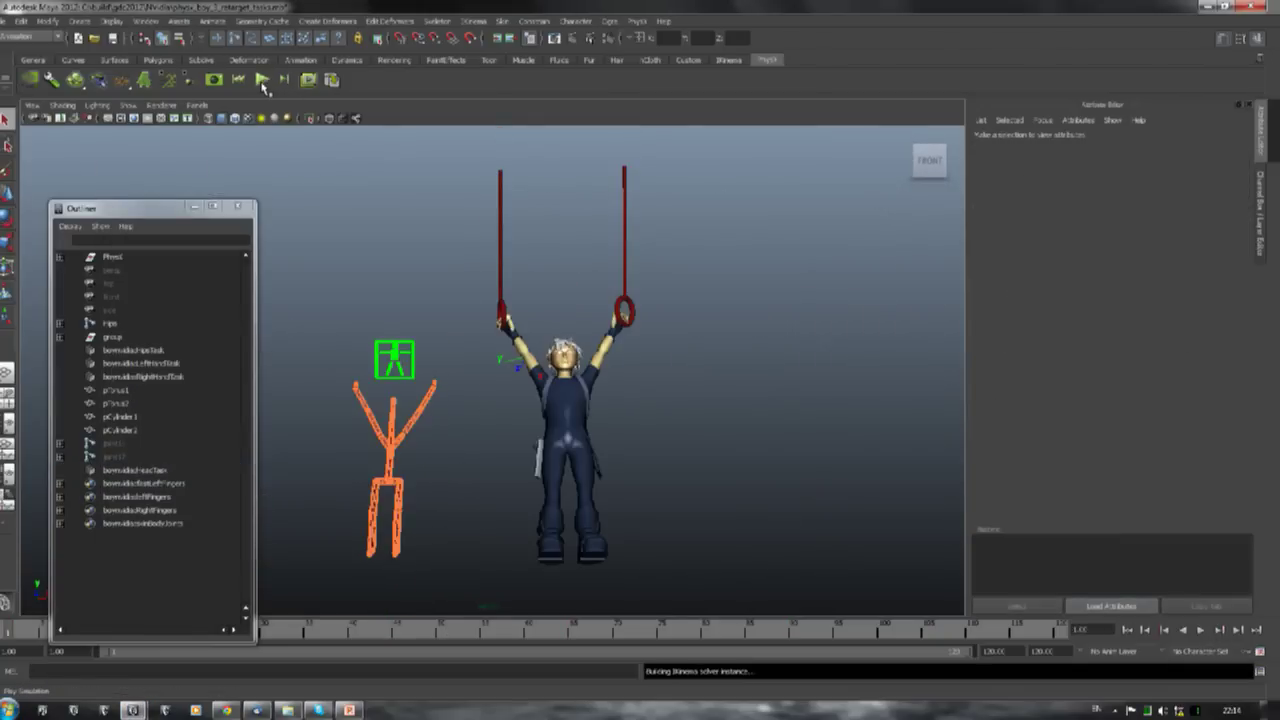
click(261, 81)
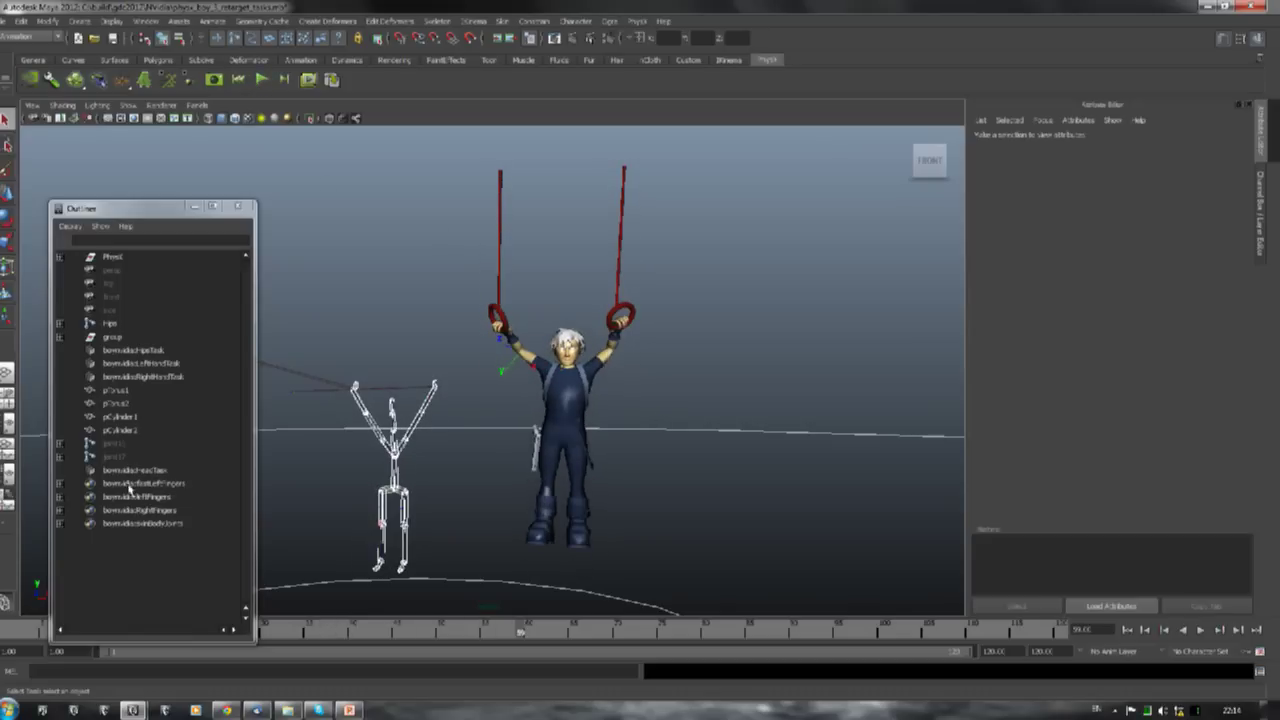
Turn off position retargeting for the boy's HipsTask and shift the hips with the Move tool
click(133, 351)
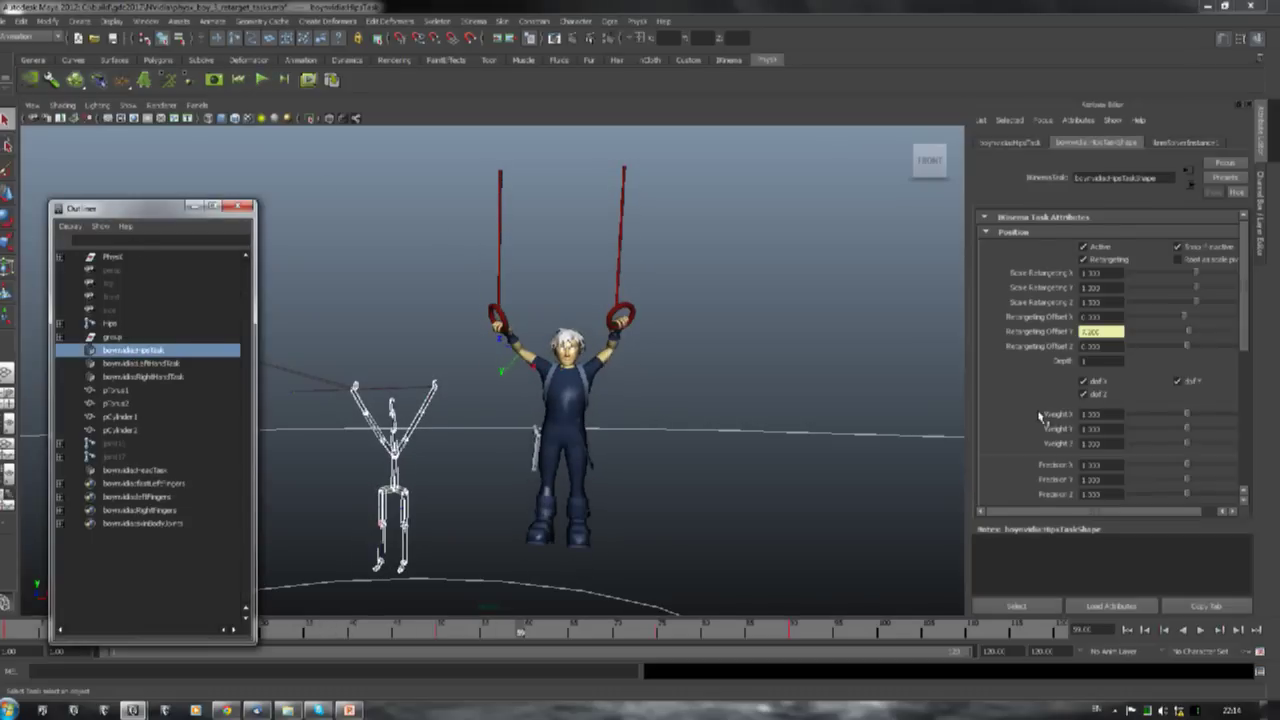
click(1111, 261)
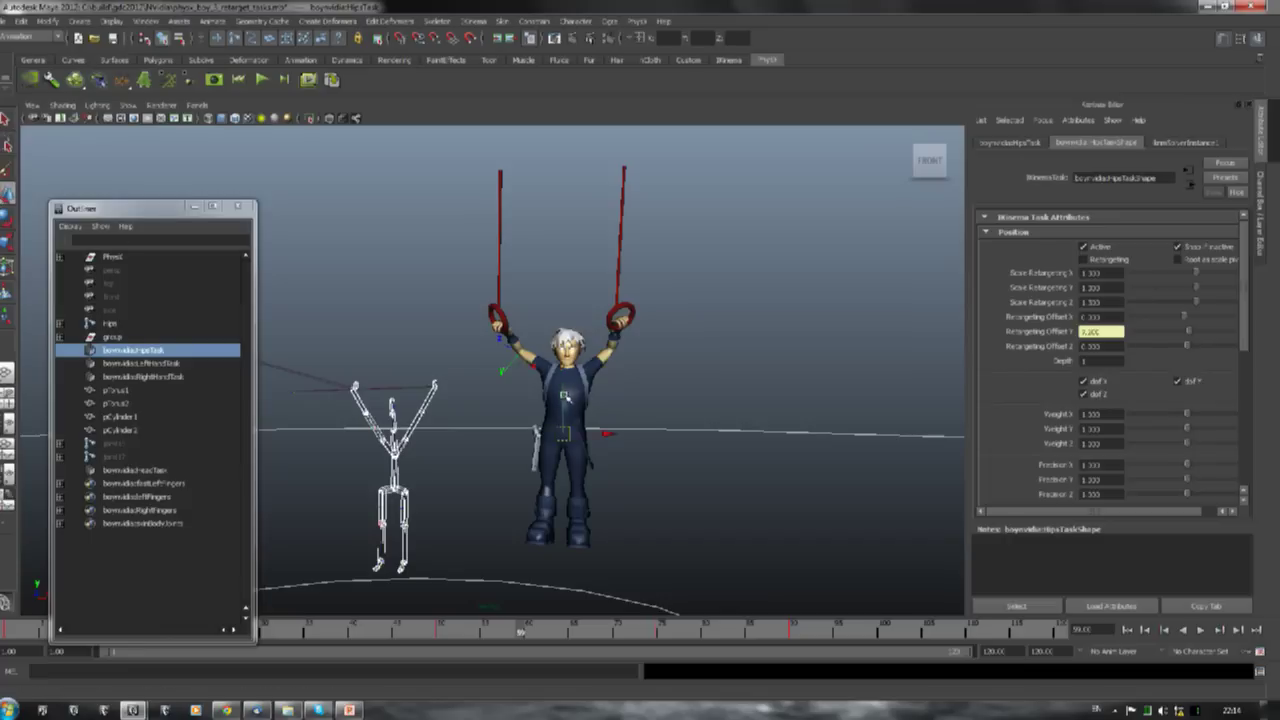
click(563, 388)
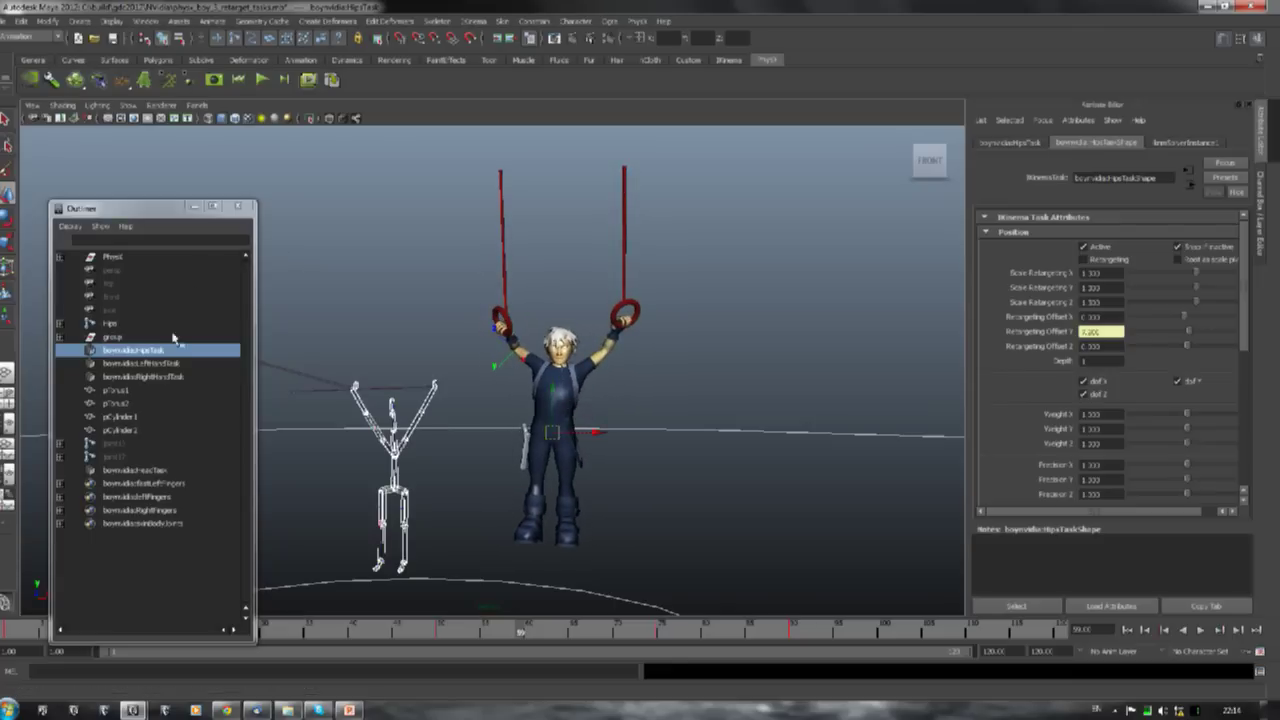
key(w)
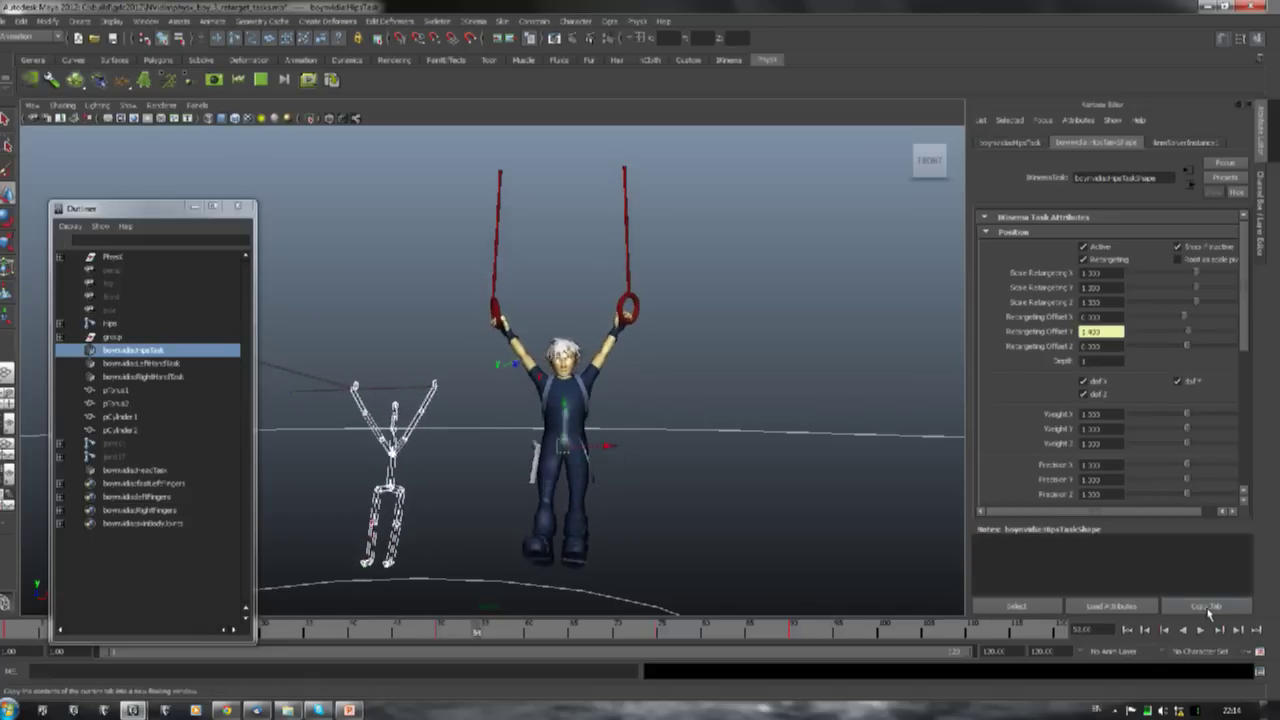
Stop the simulation at frame 25 and open physx_boy_4_retarget_tasks.mb without saving the changes to physx_boy_3_retarget_tasks.mb
click(10, 20)
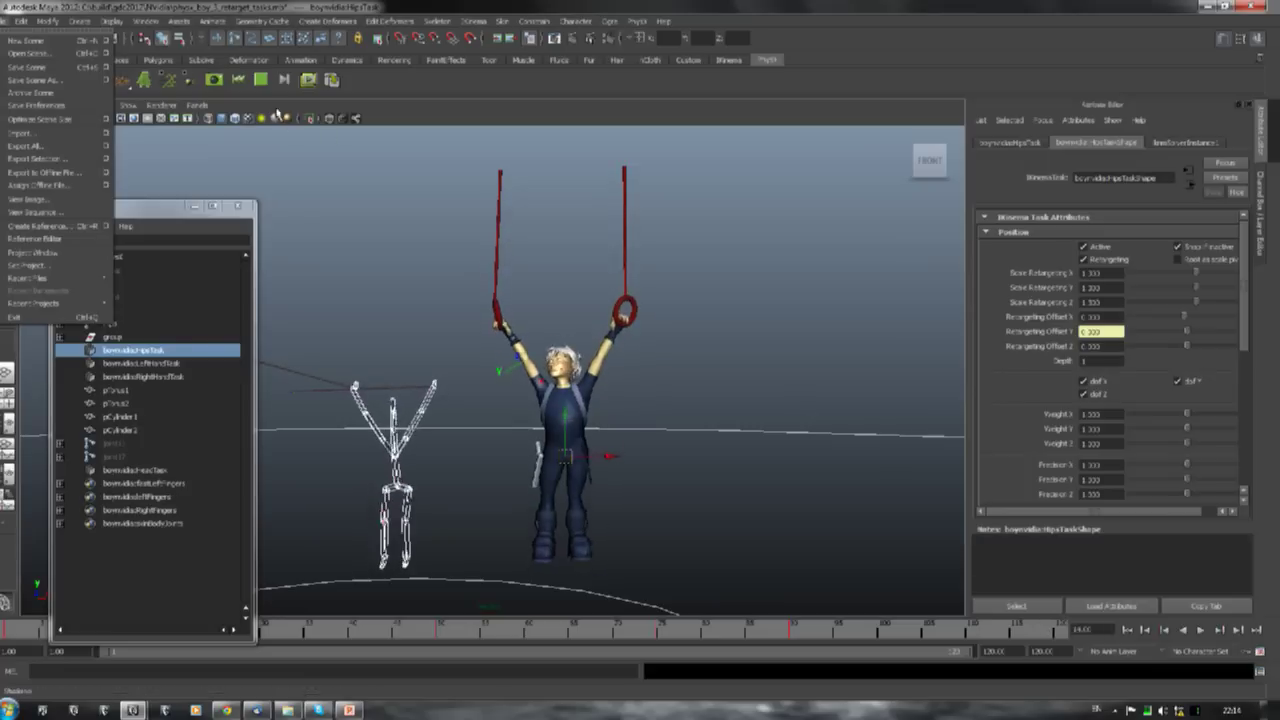
click(268, 92)
click(262, 82)
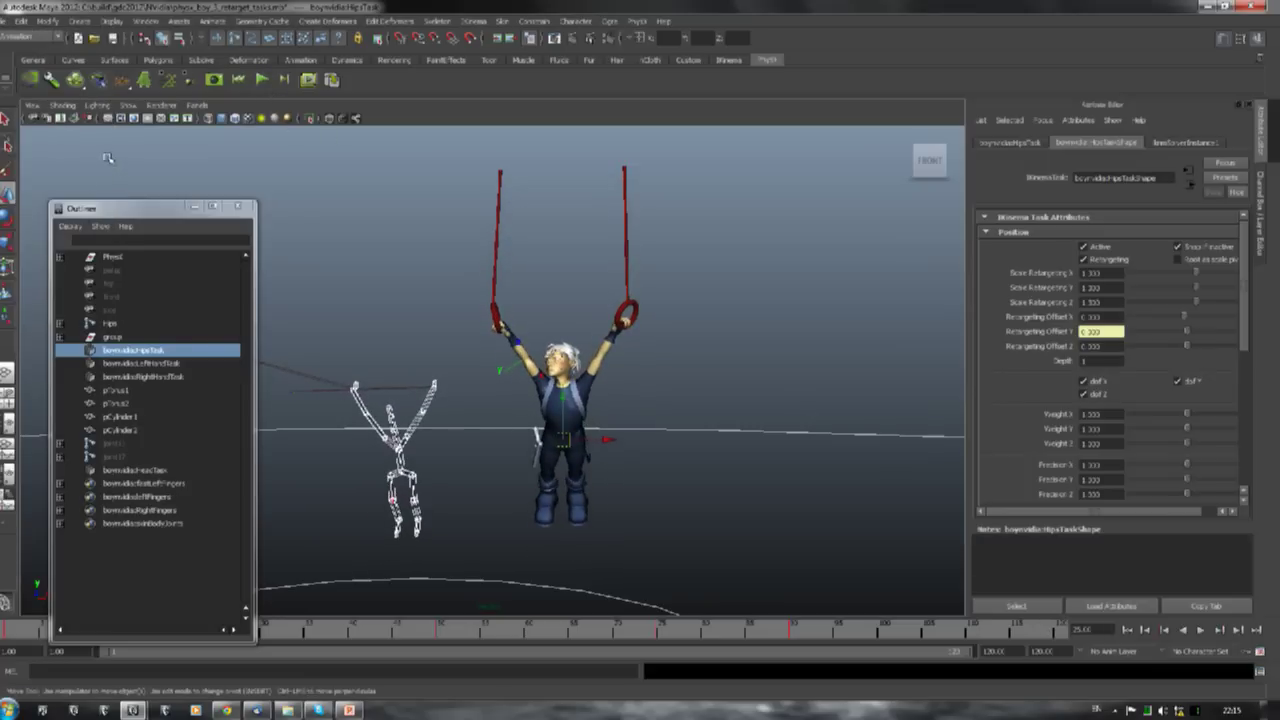
click(10, 22)
click(30, 53)
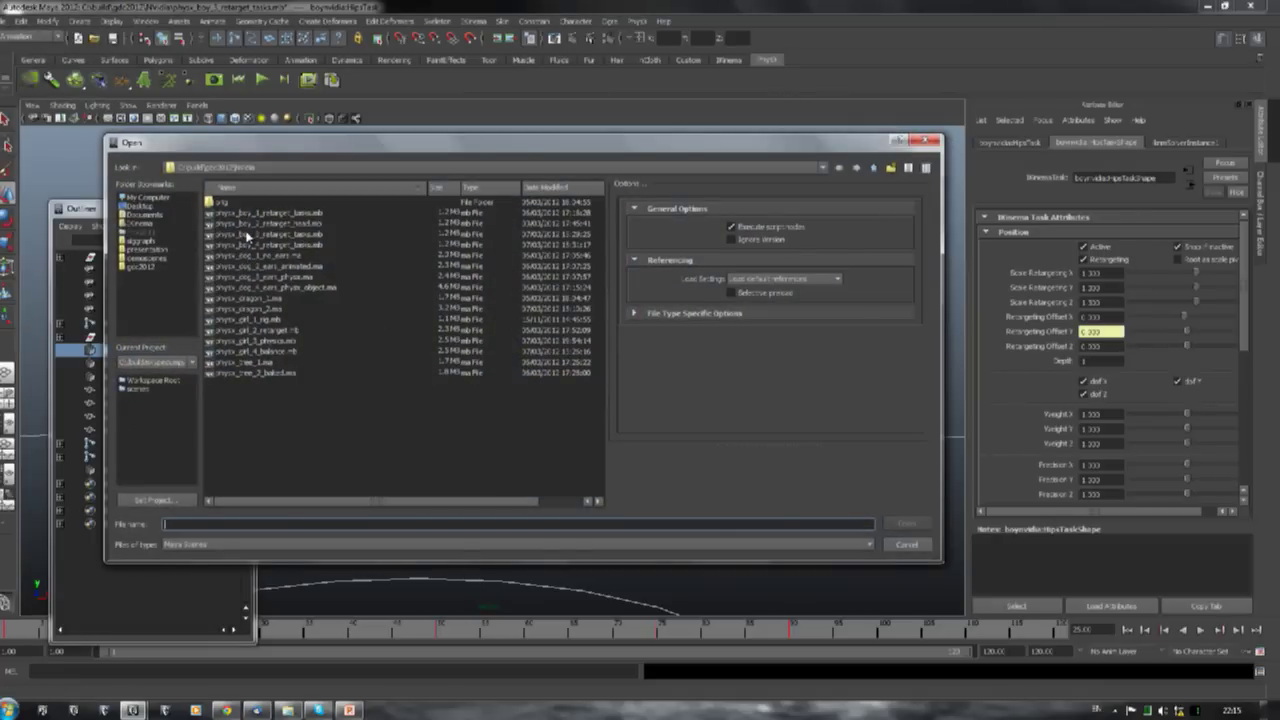
double_click(247, 244)
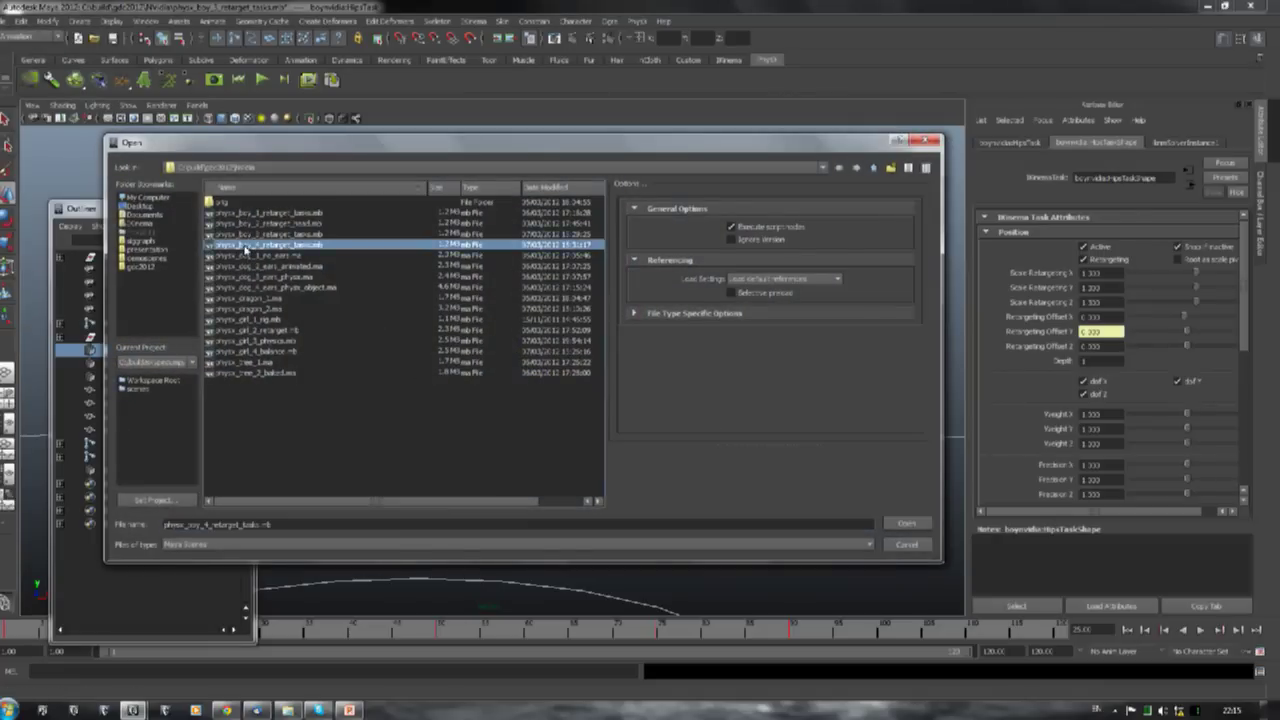
click(624, 357)
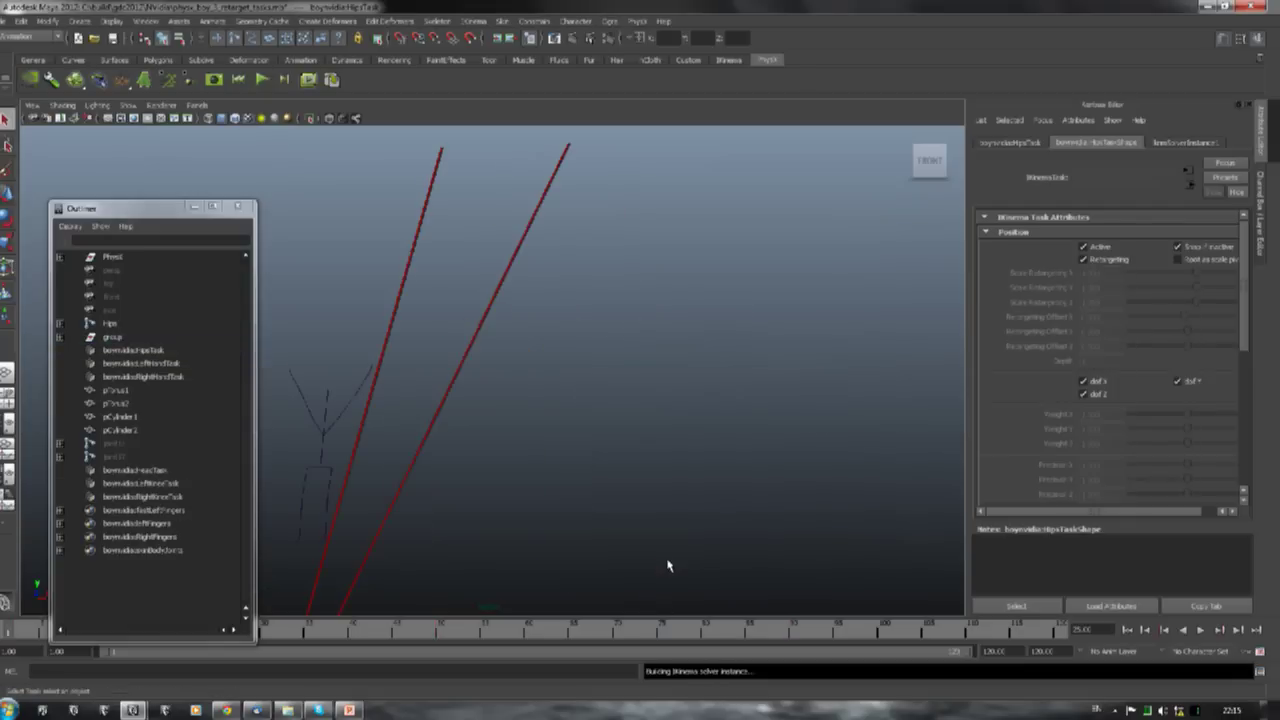
Play the boy's swing on the rings from the front, then replay it from a side view and stop playback
click(1200, 629)
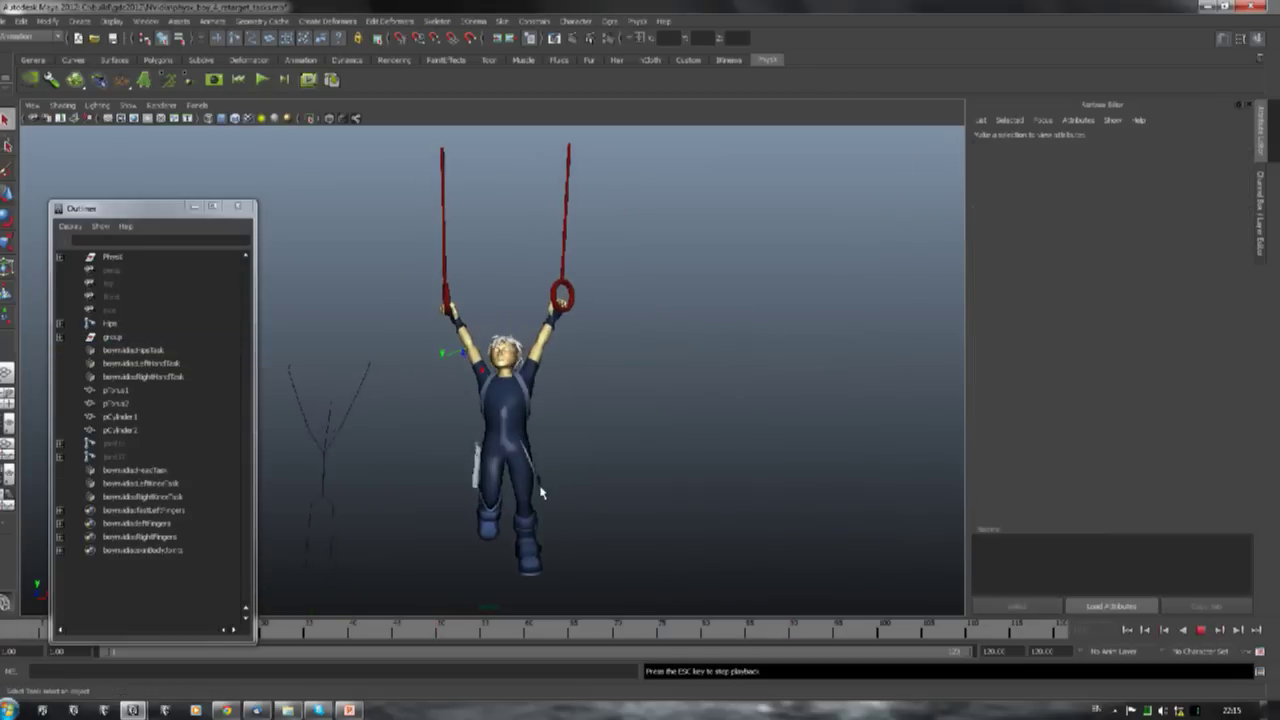
key(Escape)
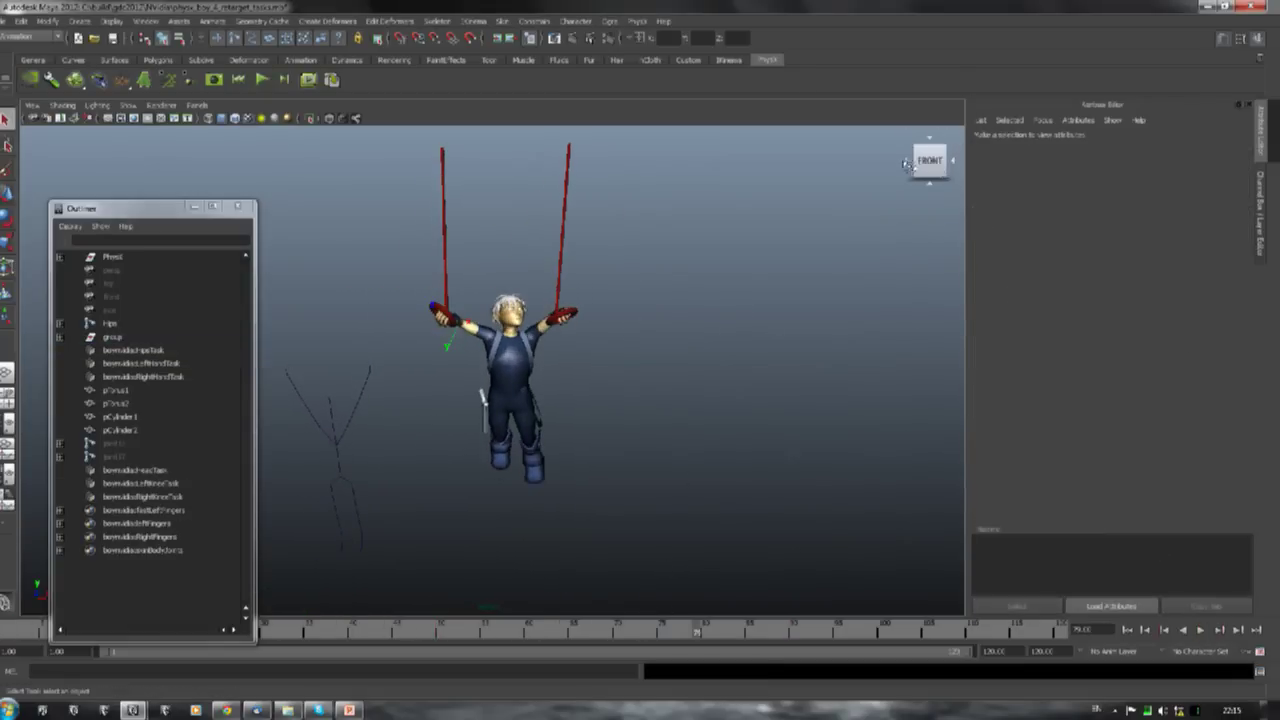
click(906, 162)
scroll(610, 382, down, 2)
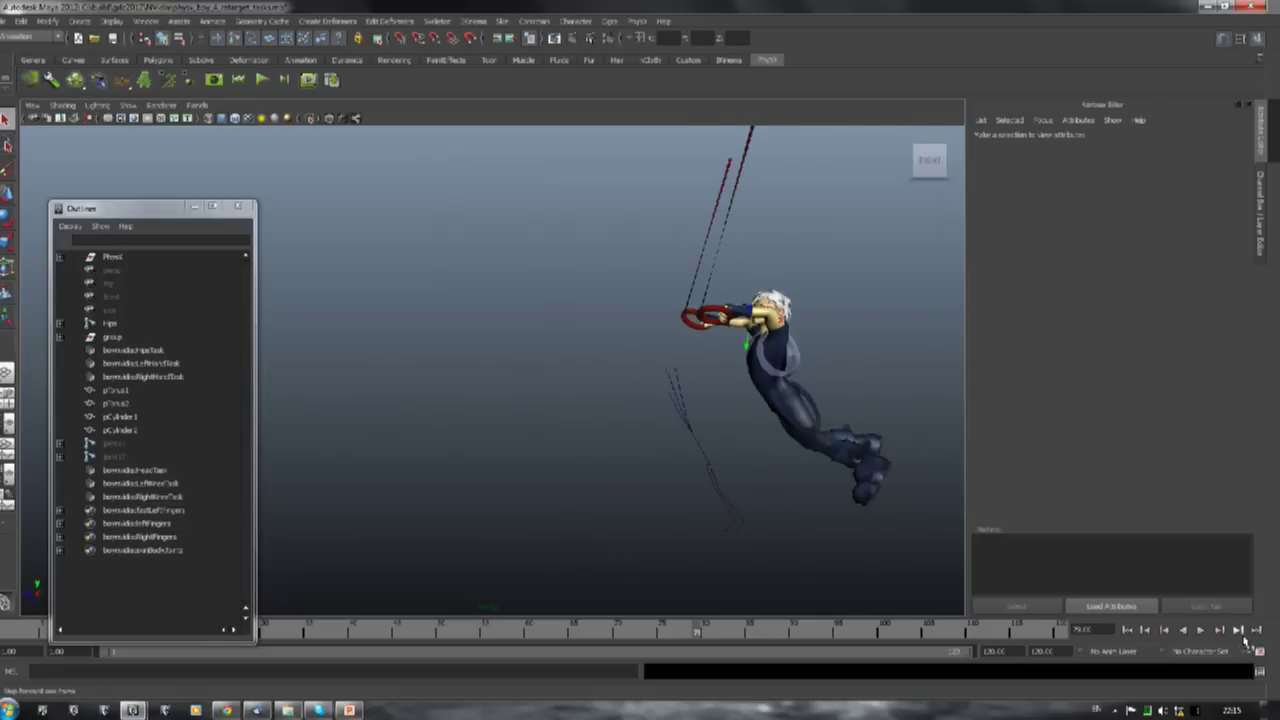
click(1203, 629)
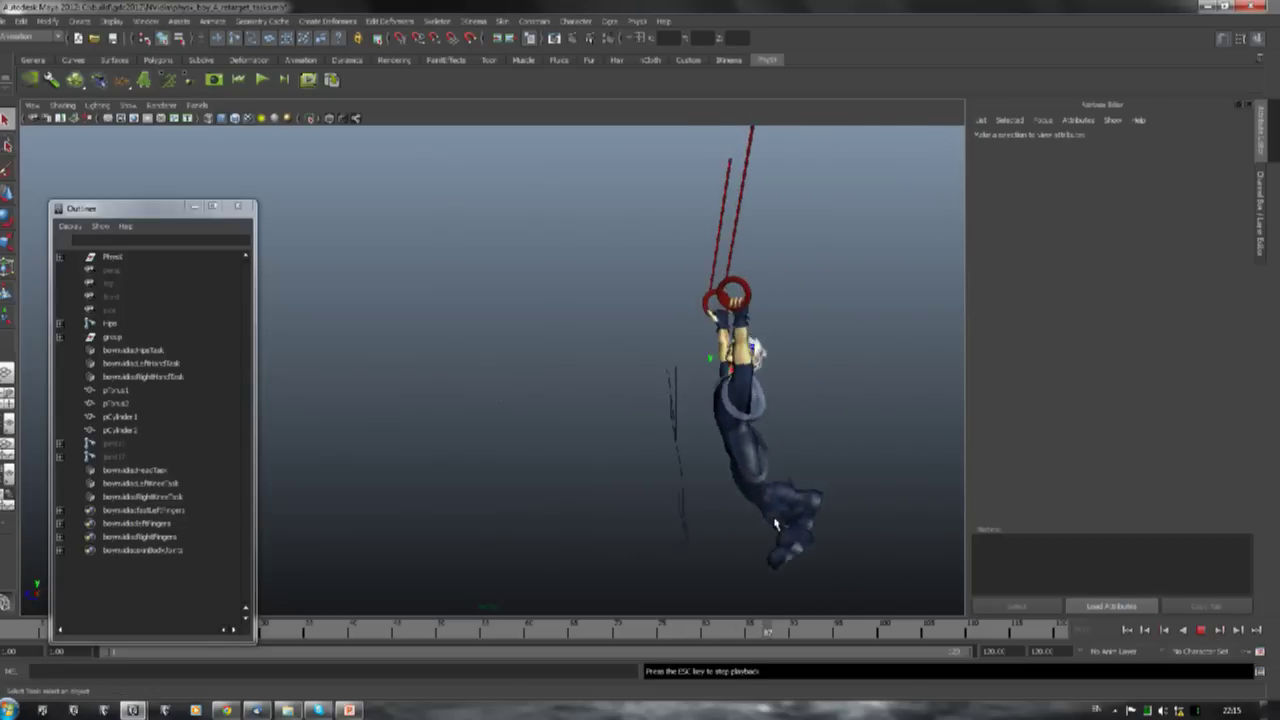
click(1203, 630)
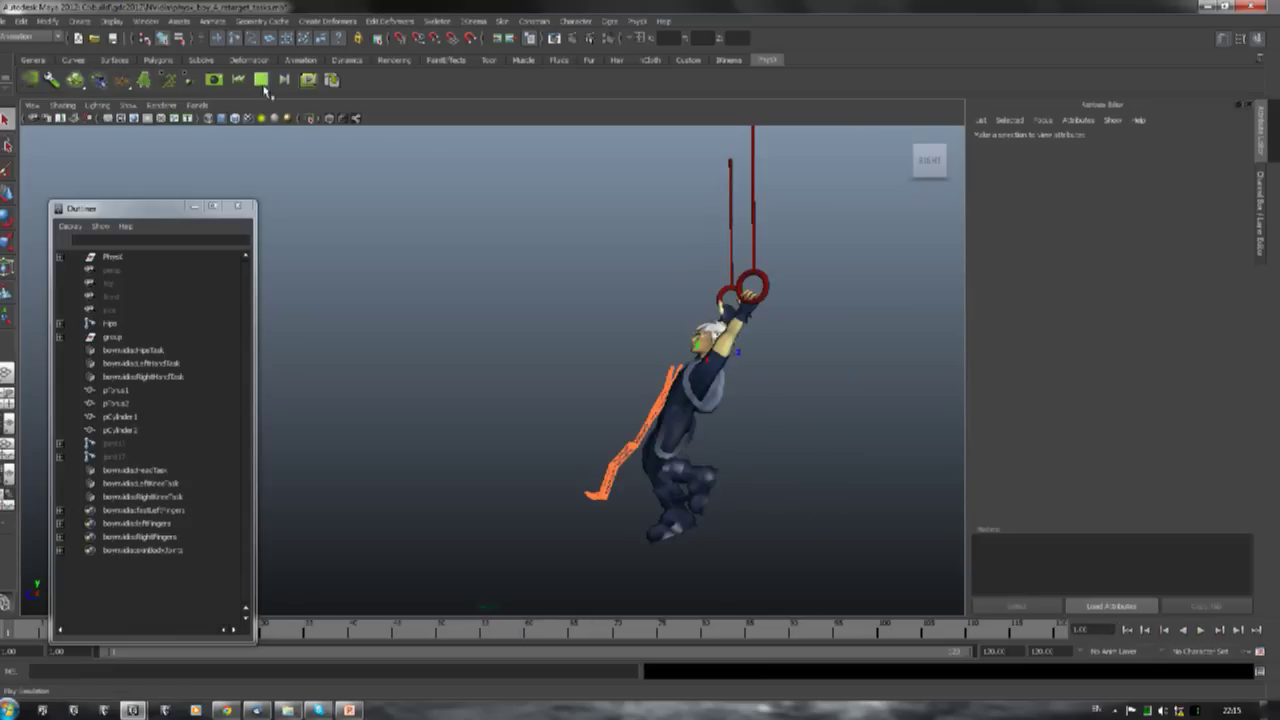
Replay the boy's swing on the rings from the side view, stop playback and rewind the PhysX simulation to frame 1
click(261, 80)
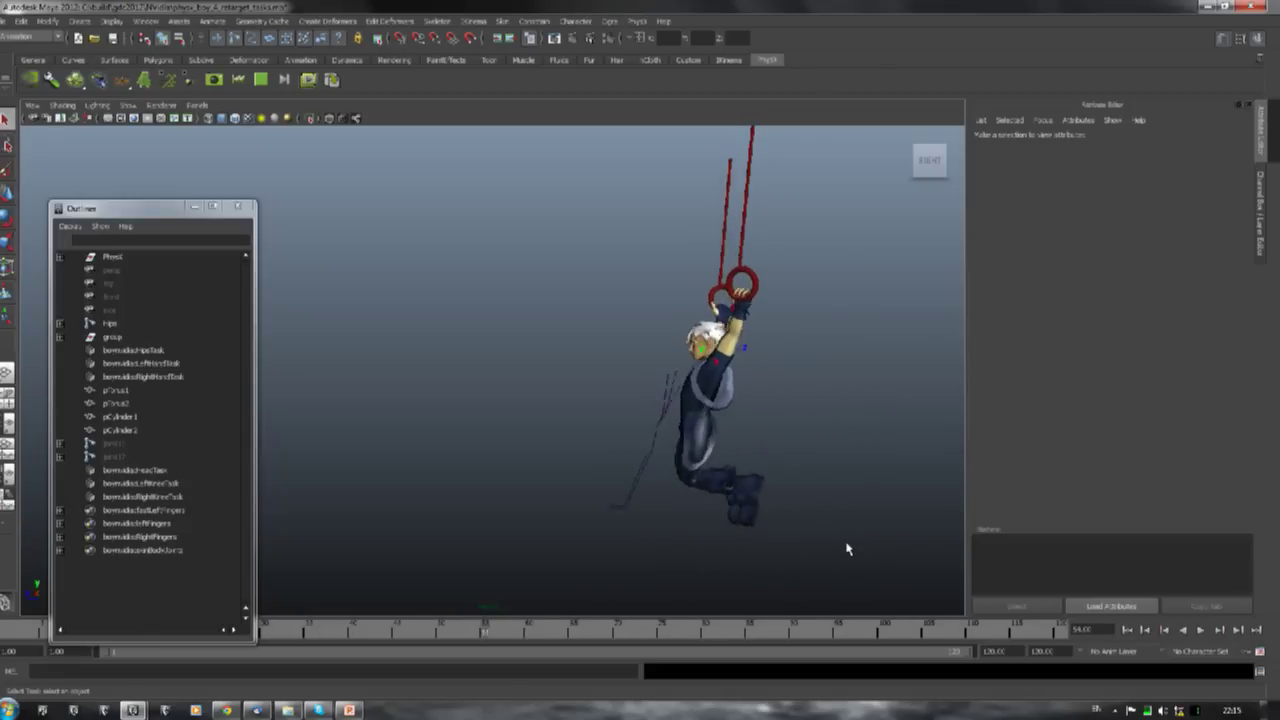
click(1200, 629)
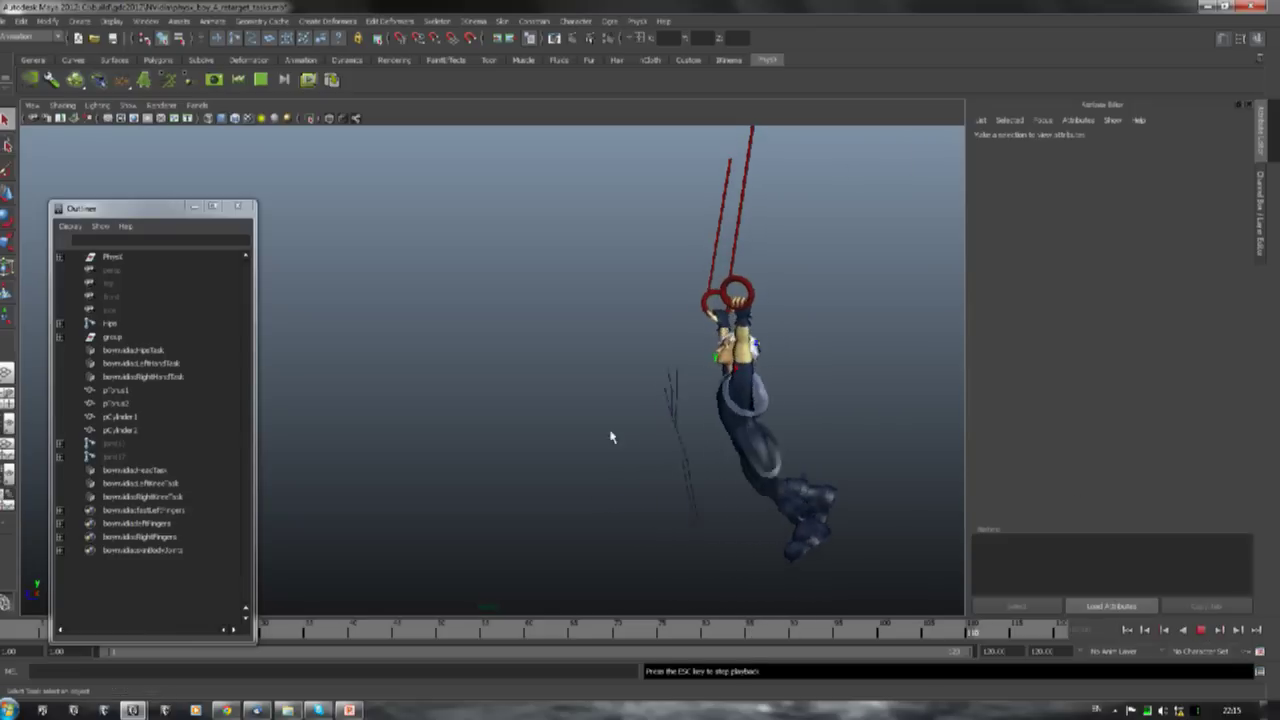
key(Escape)
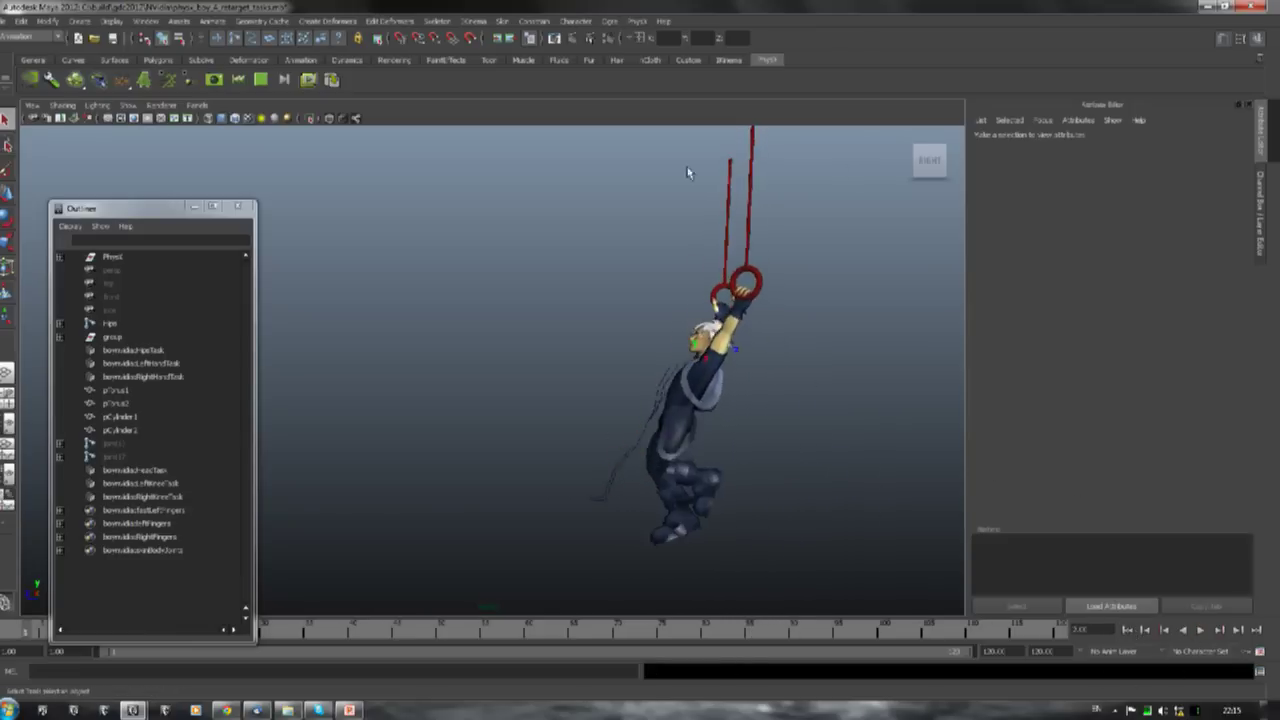
click(238, 80)
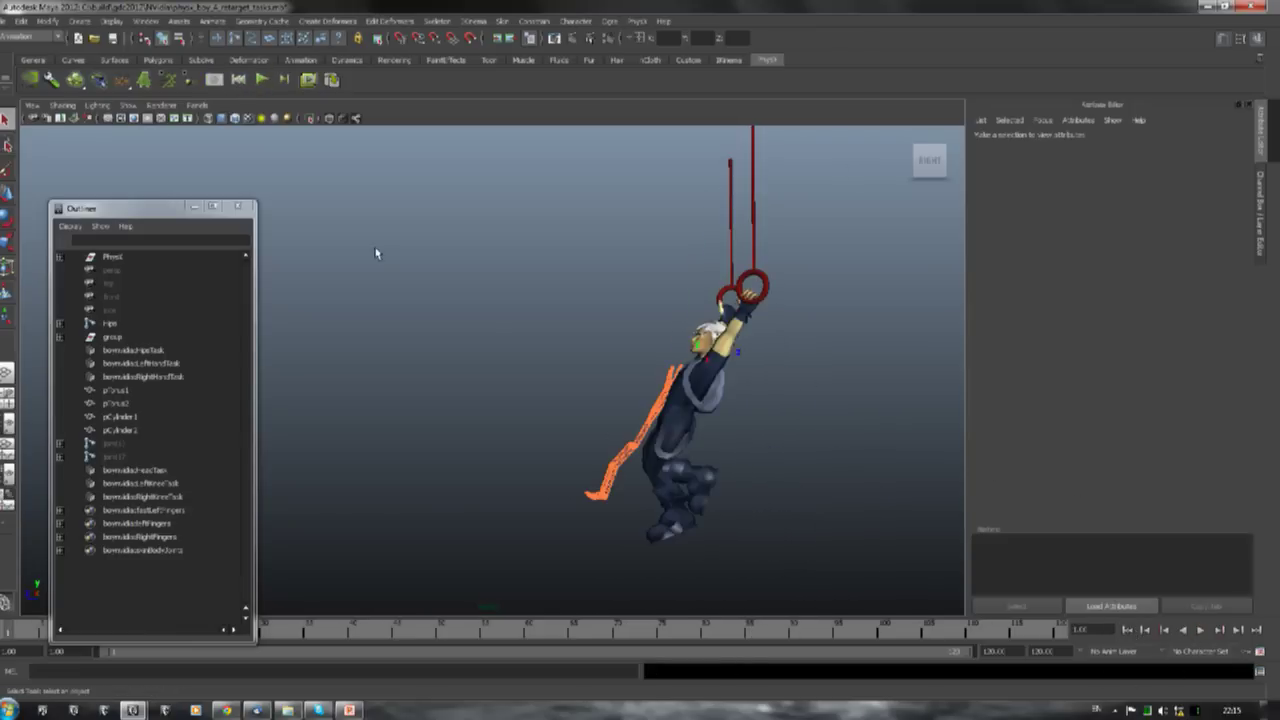
Turn on X-ray shading, select the boy's Spine joint and add an IKinema task to it
click(329, 119)
click(733, 393)
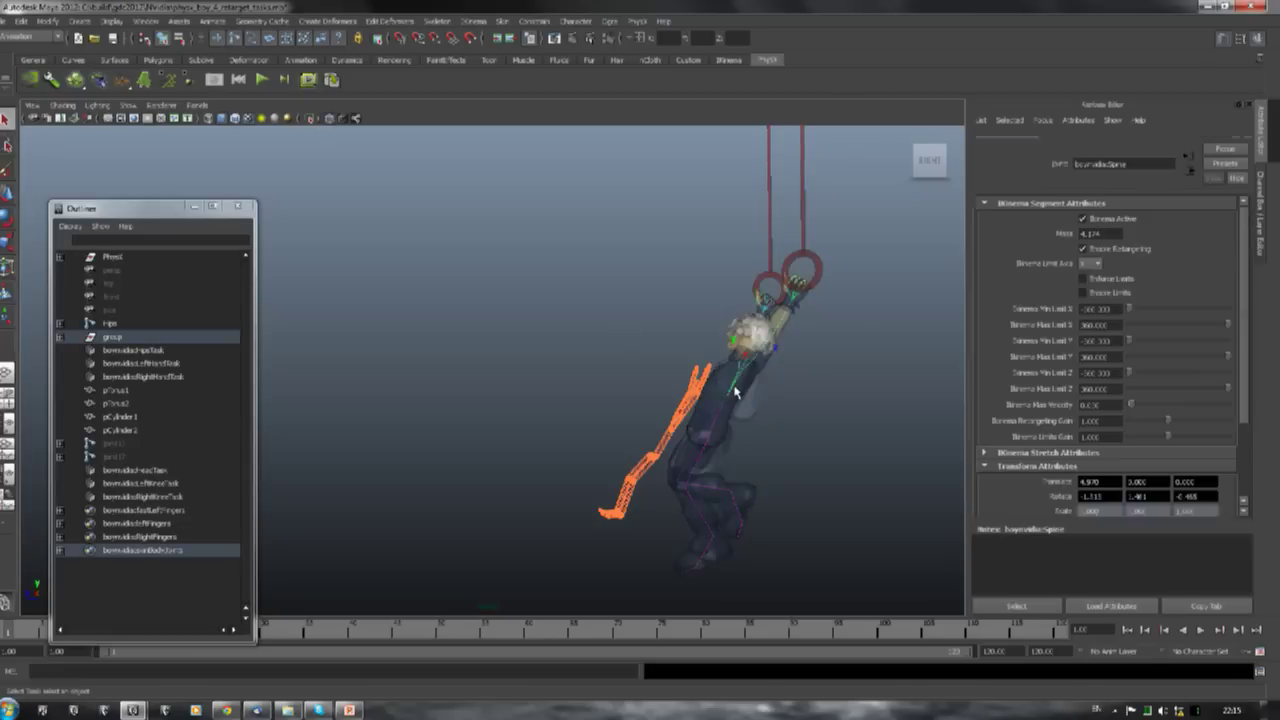
click(729, 60)
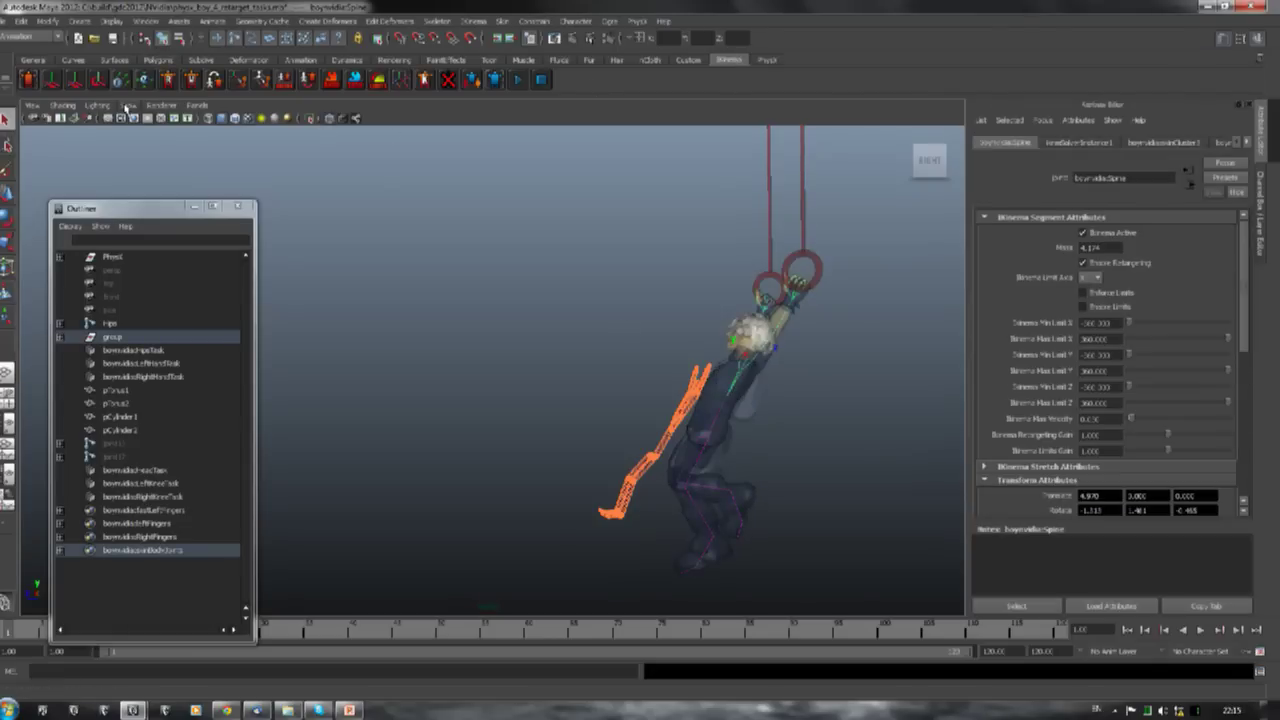
click(98, 80)
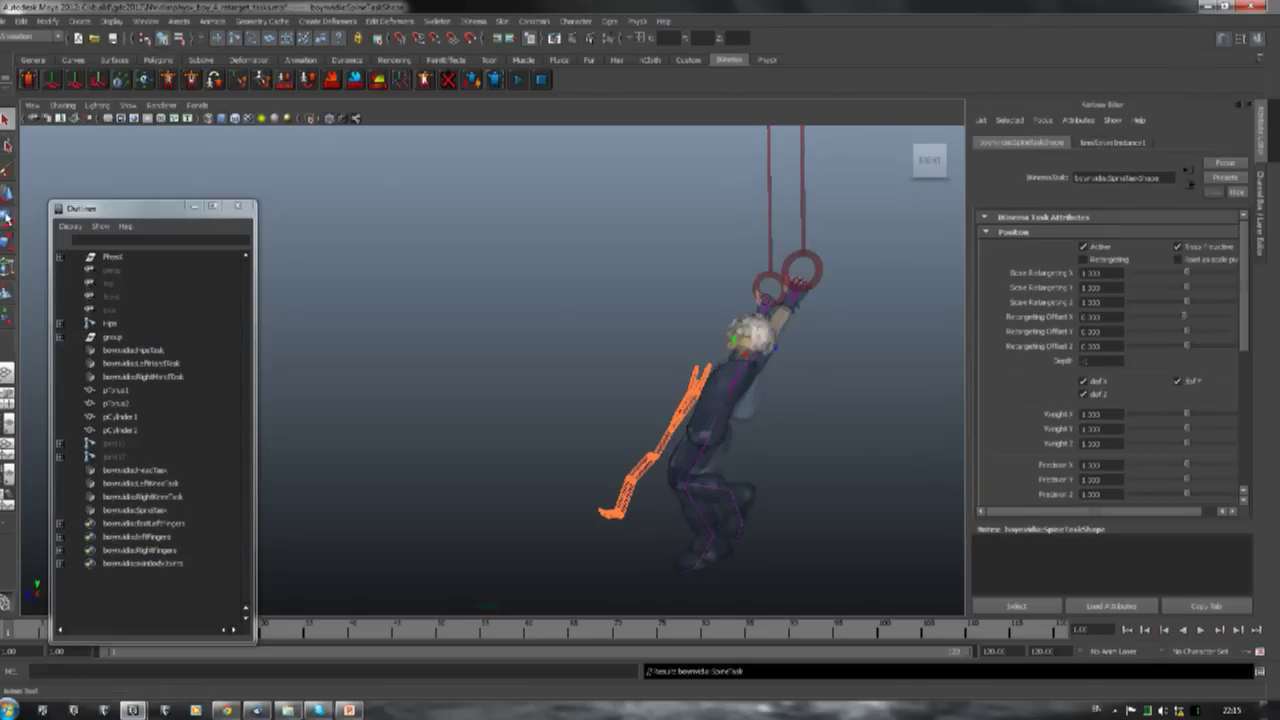
Rotate the boy's SpineTask to twist his torso, turn off X-ray shading, and adjust the rotation further from an angled view
key(e)
drag(692, 352, 748, 368)
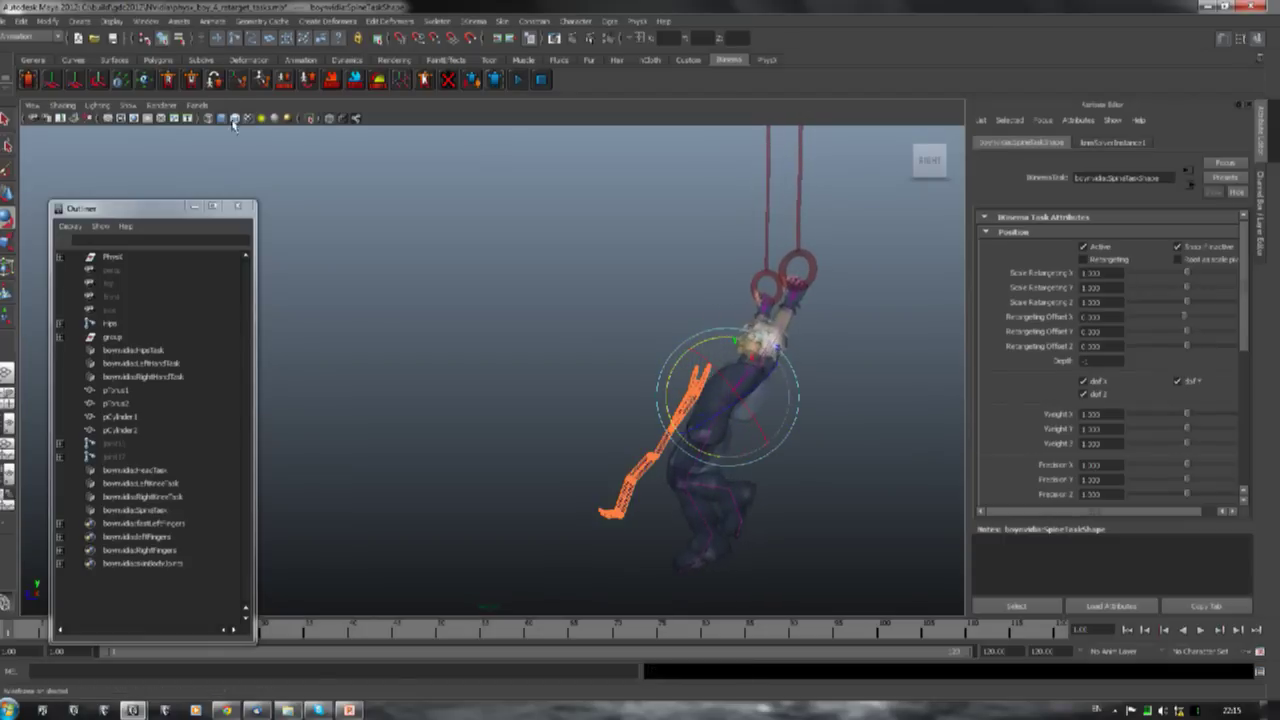
click(330, 119)
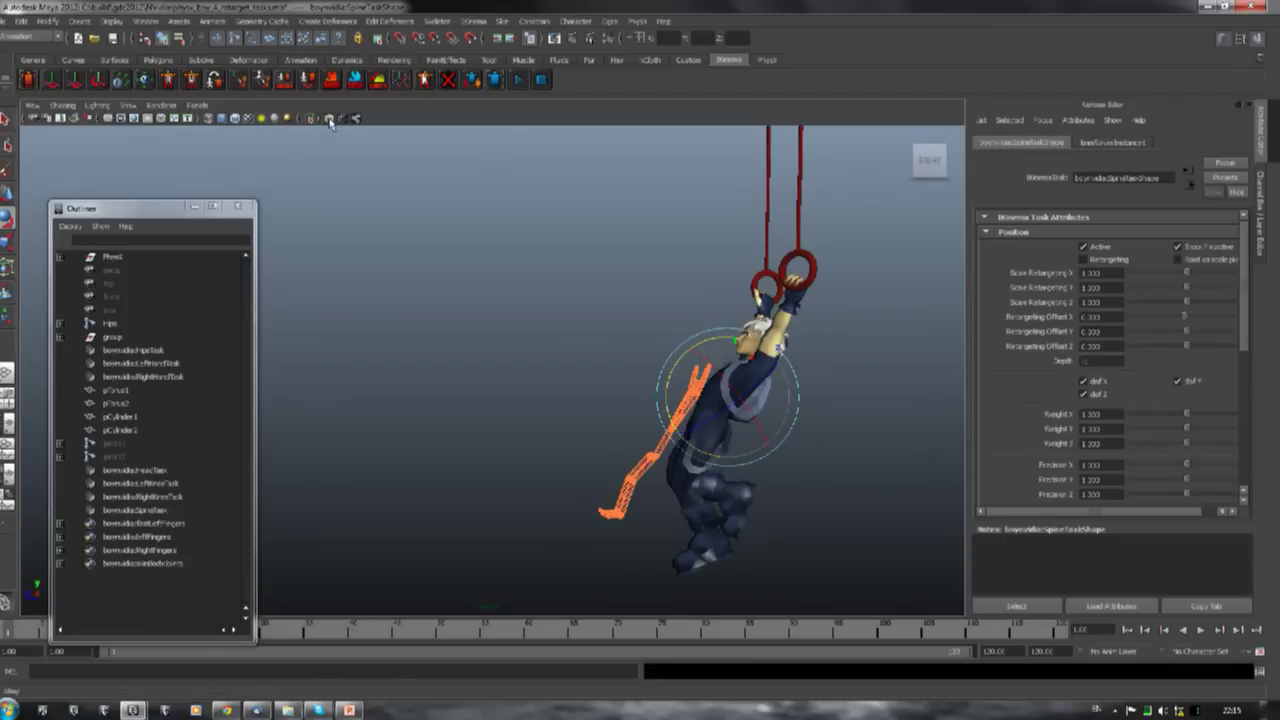
click(928, 162)
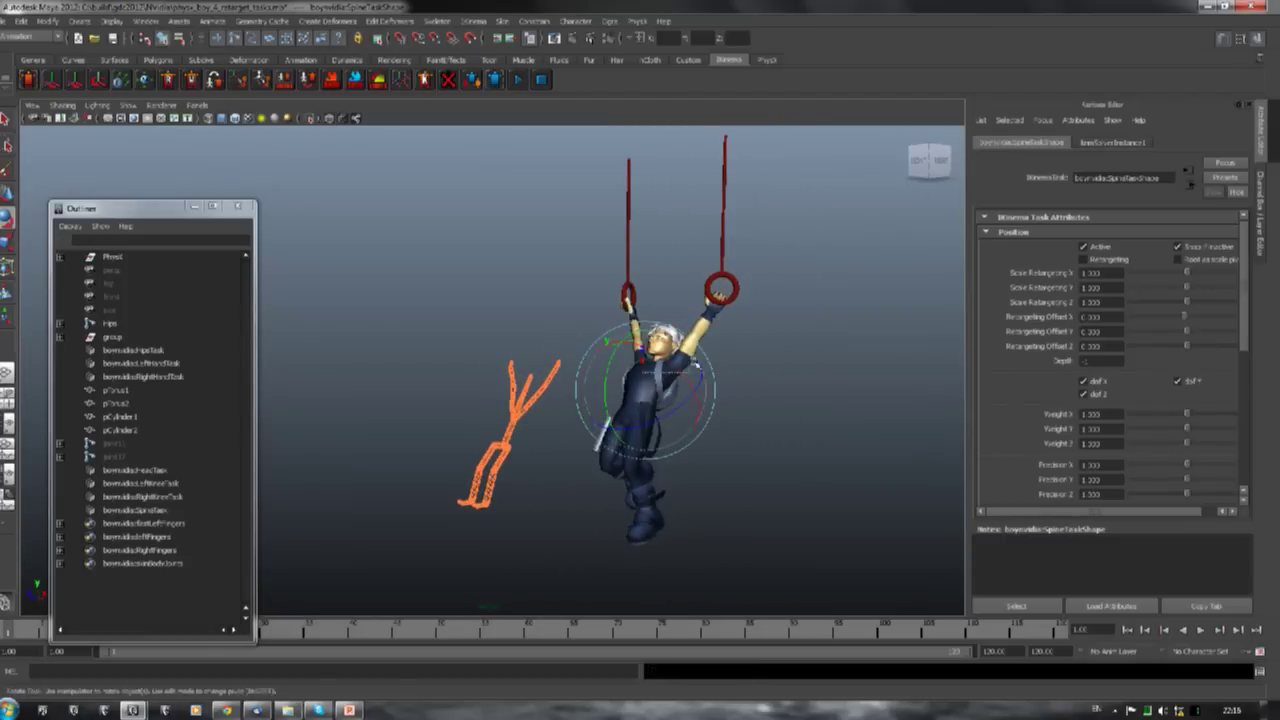
click(632, 378)
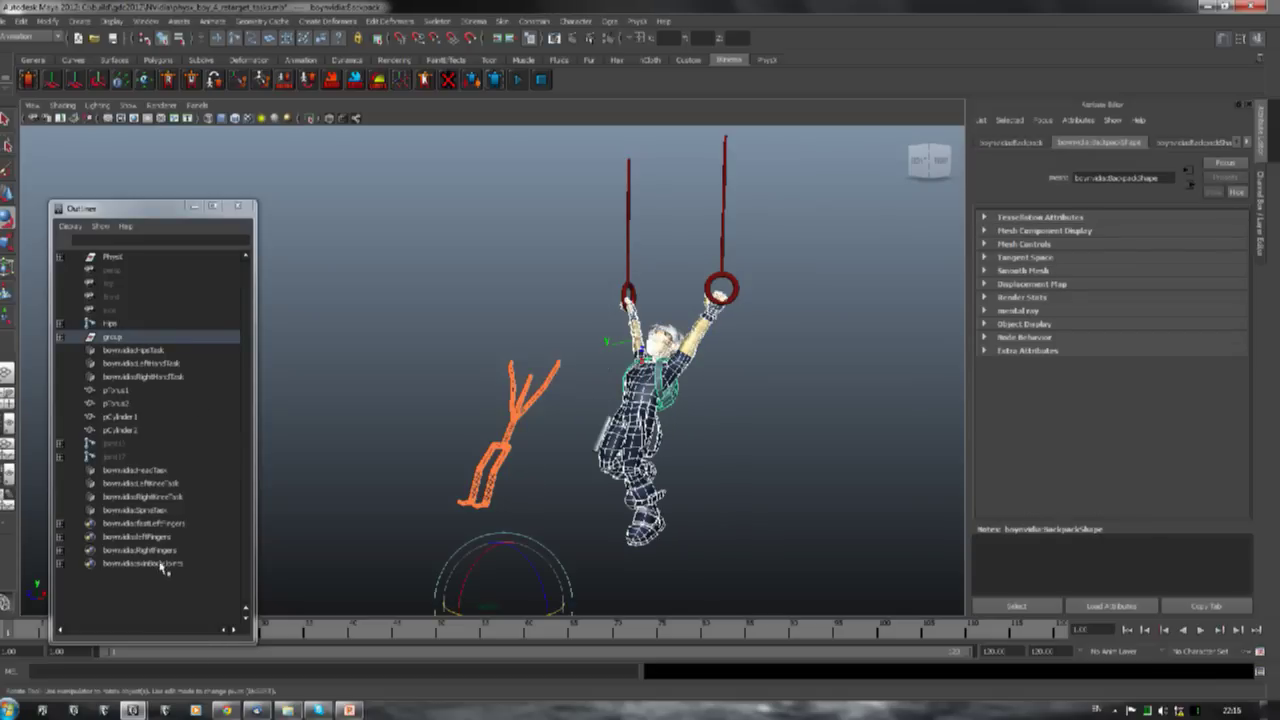
click(141, 511)
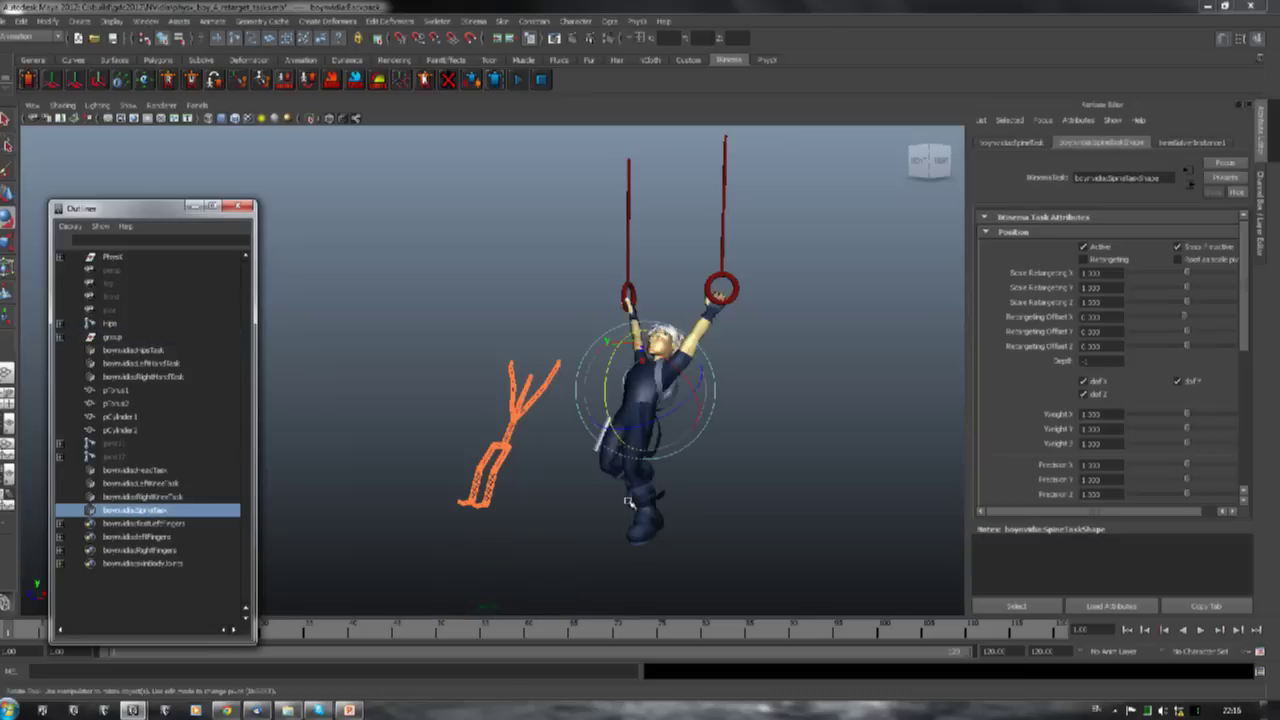
drag(637, 381, 617, 363)
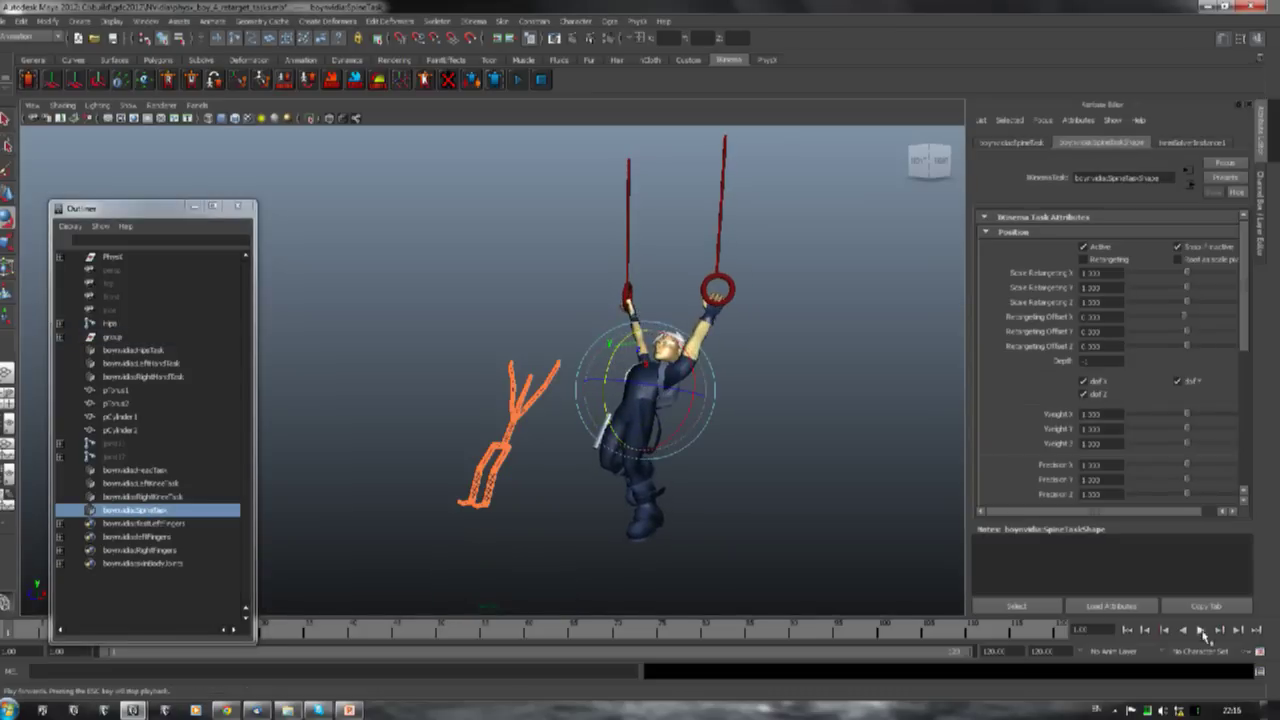
Run the PhysX simulation up to frame 20 and rotate the SpineTask again to turn the boy's torso
click(765, 60)
click(262, 80)
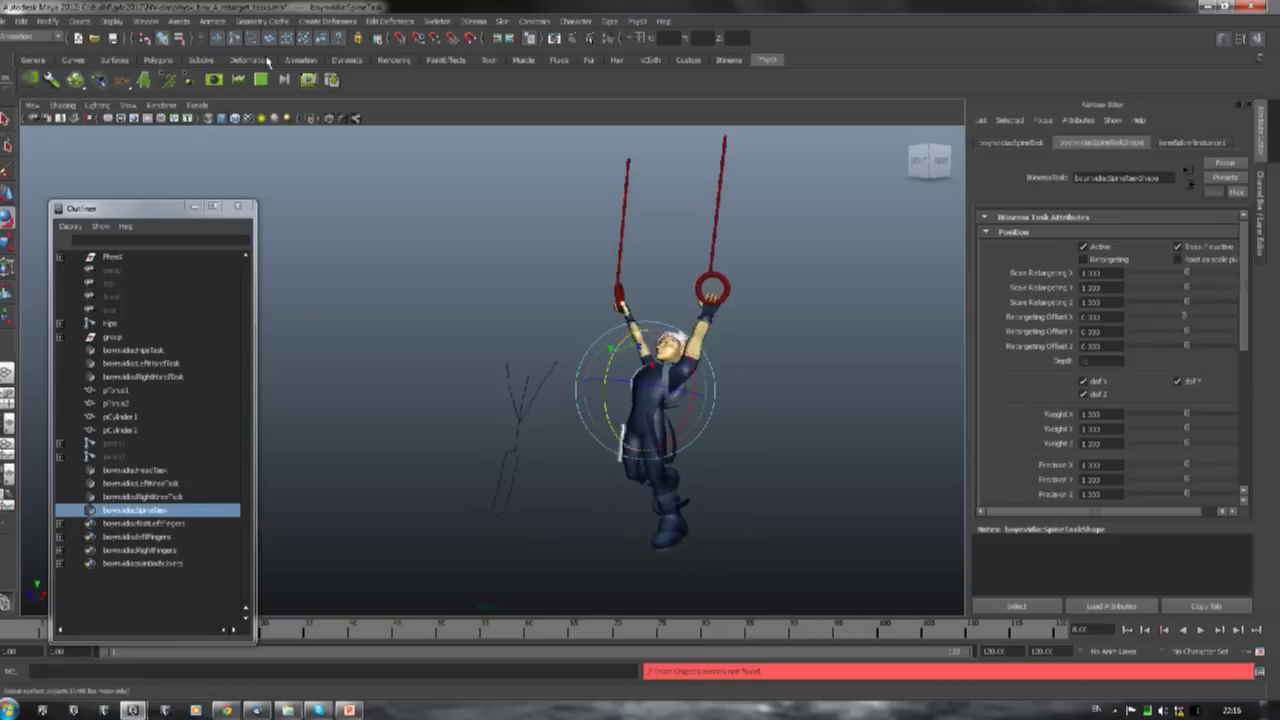
drag(625, 349, 620, 384)
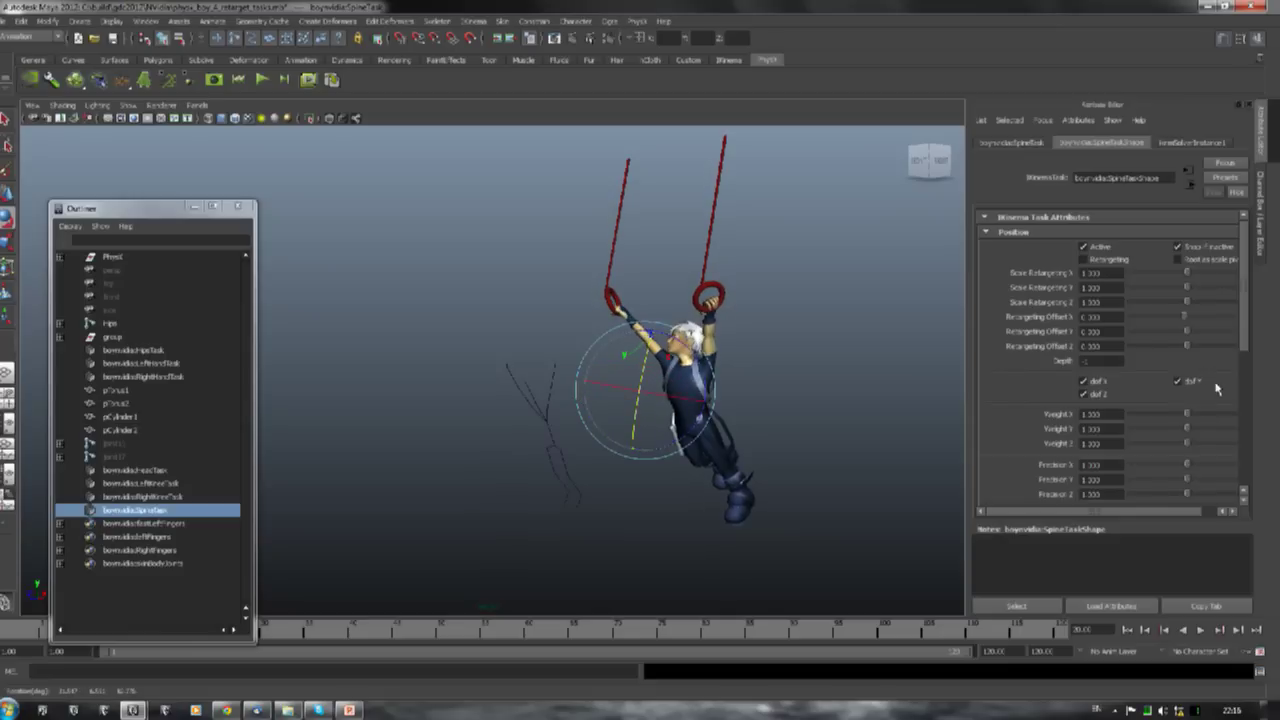
Deactivate the orientation of the SpineTask and continue the PhysX simulation
scroll(1105, 400, down, 5)
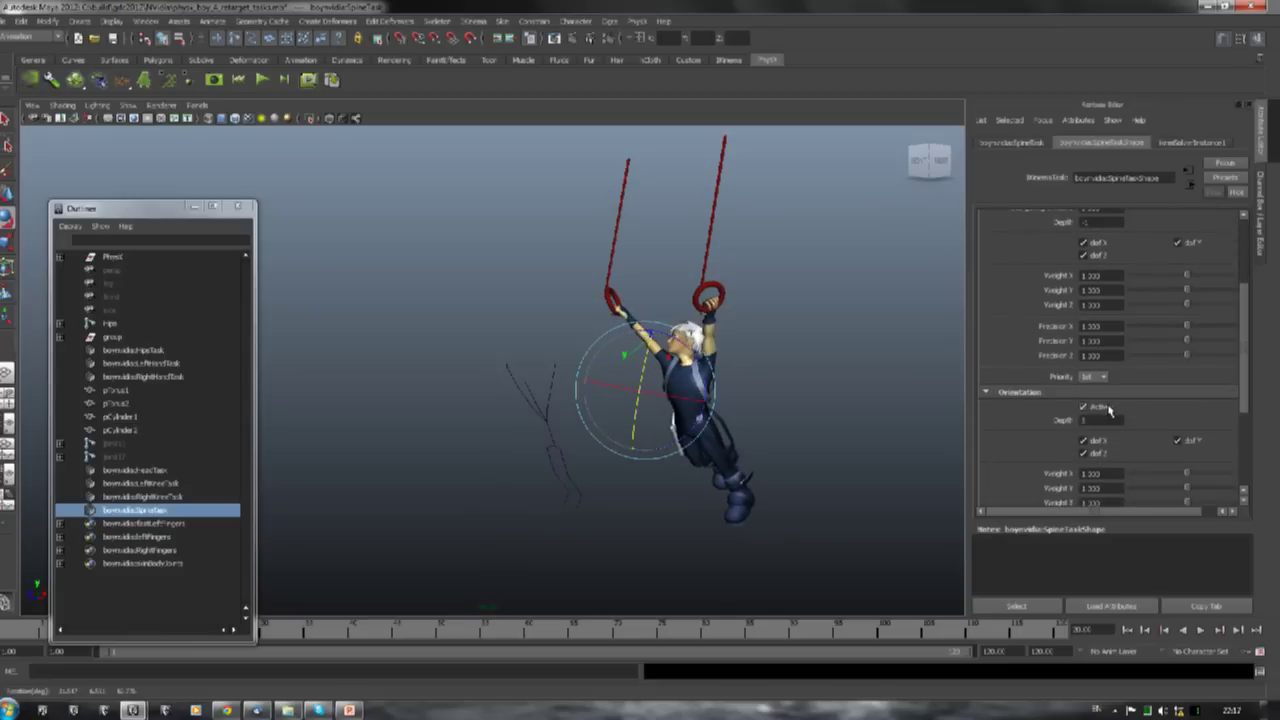
click(256, 83)
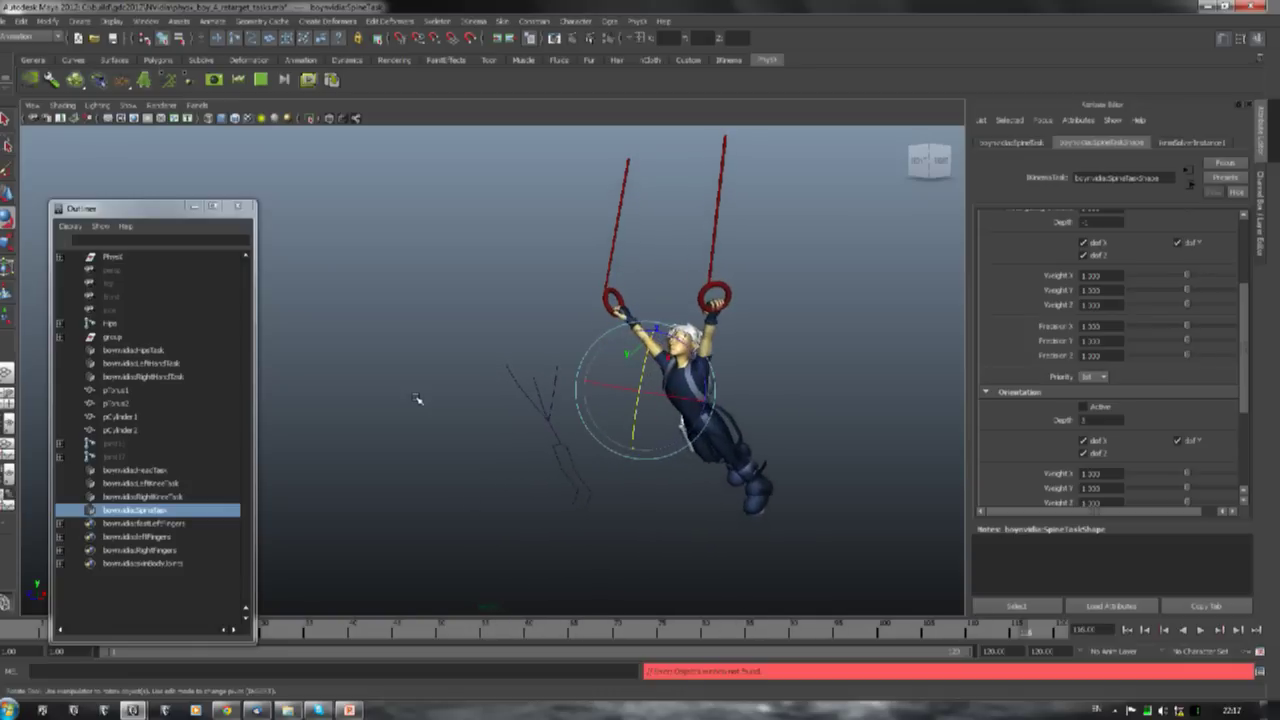
Switch to the PowerPoint presentation and show the closing "Thank You" slide, slide 9
click(349, 710)
click(284, 552)
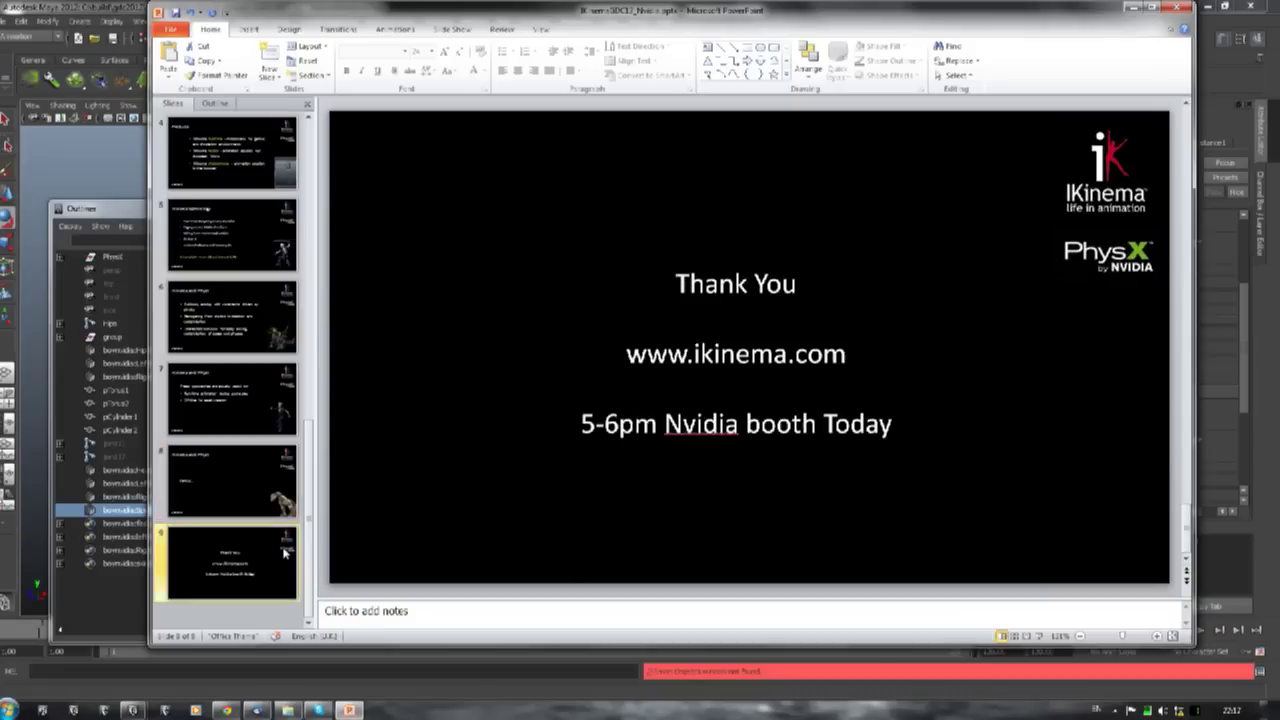